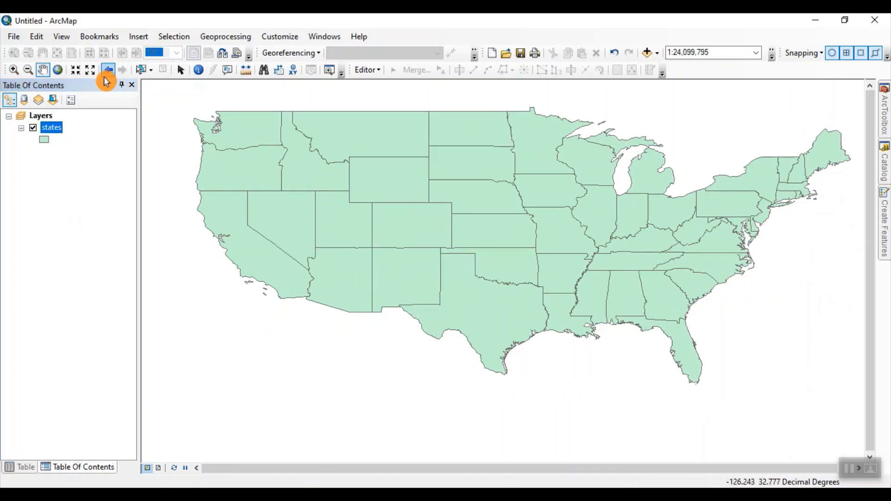
Step: Open the attribute table of the states layer and widen it to show the state name column
{"action": "right_click", "coordinate": [54, 133]}
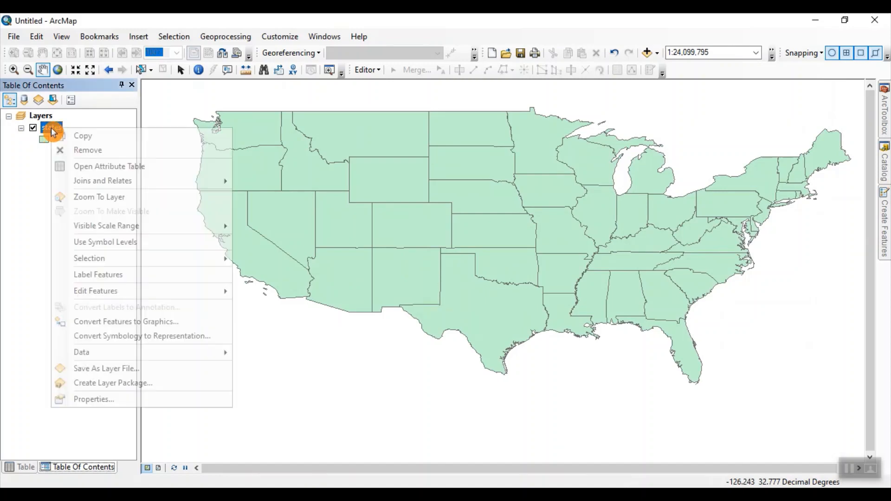
{"action": "left_click", "coordinate": [79, 165]}
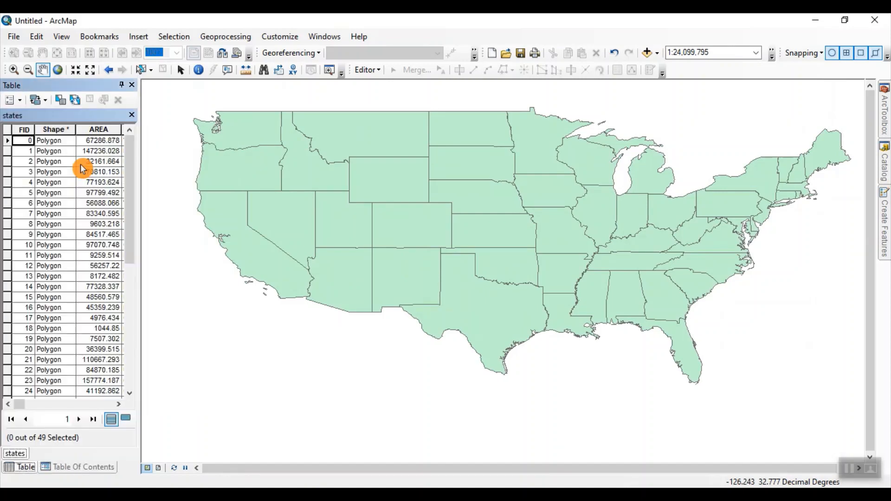
{"action": "left_click_drag", "start_coordinate": [139, 330], "coordinate": [245, 330]}
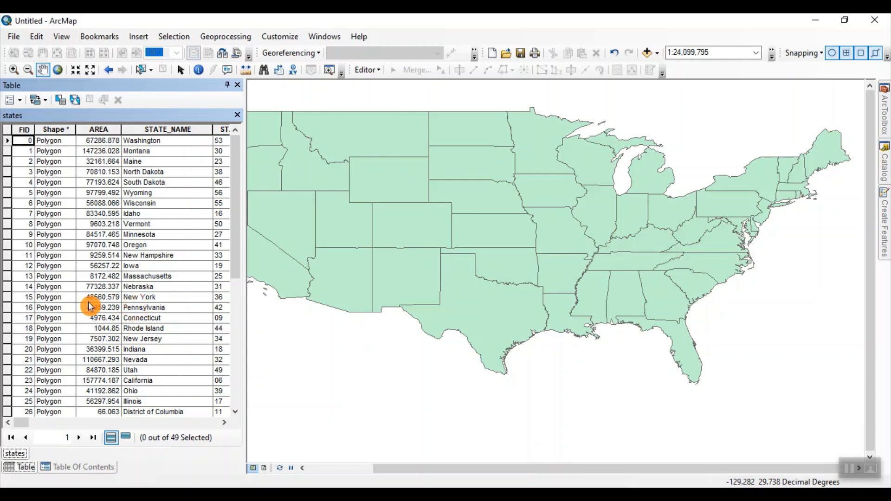
{"action": "left_click", "coordinate": [102, 297]}
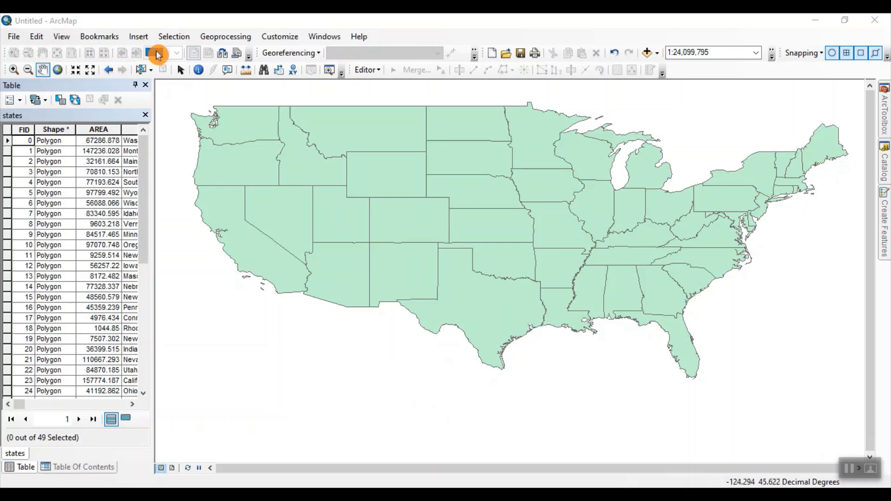
Step: Select New York in the states layer by attributes with the expression "STATE_NAME" = 'New York'
{"action": "left_click", "coordinate": [173, 39]}
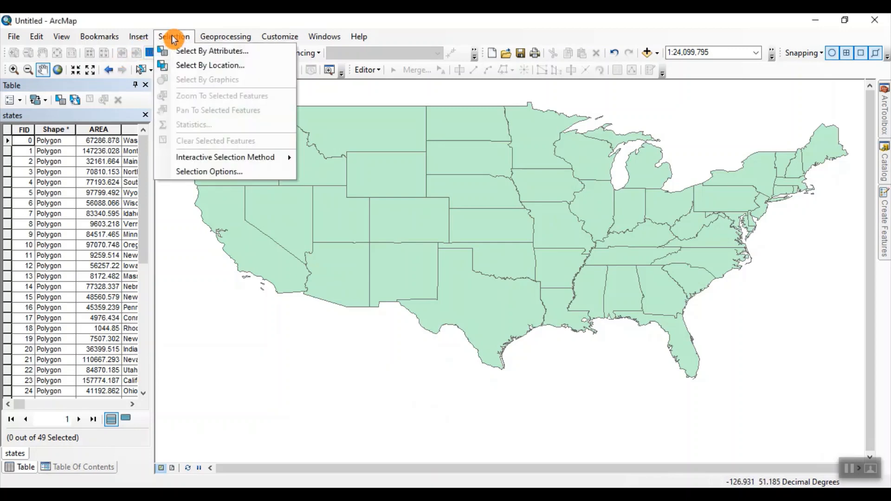
{"action": "left_click", "coordinate": [190, 57]}
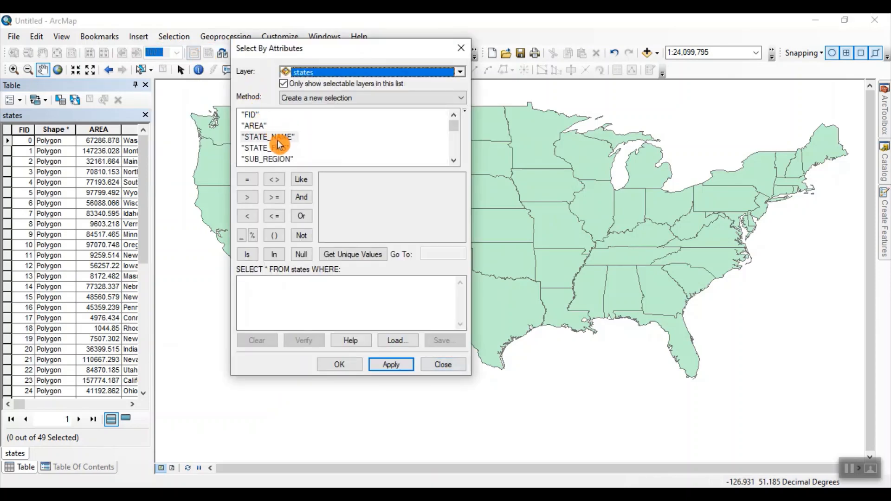
{"action": "left_click", "coordinate": [277, 138]}
{"action": "double_click", "coordinate": [277, 138]}
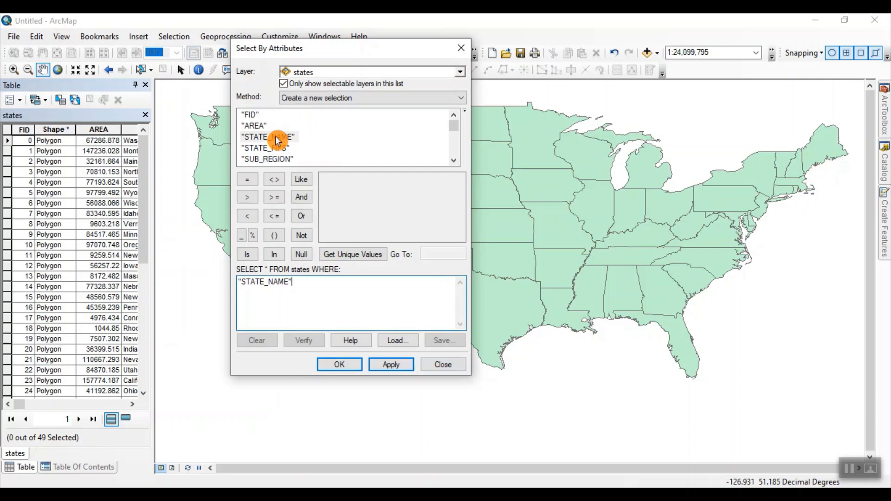
{"action": "left_click", "coordinate": [248, 180]}
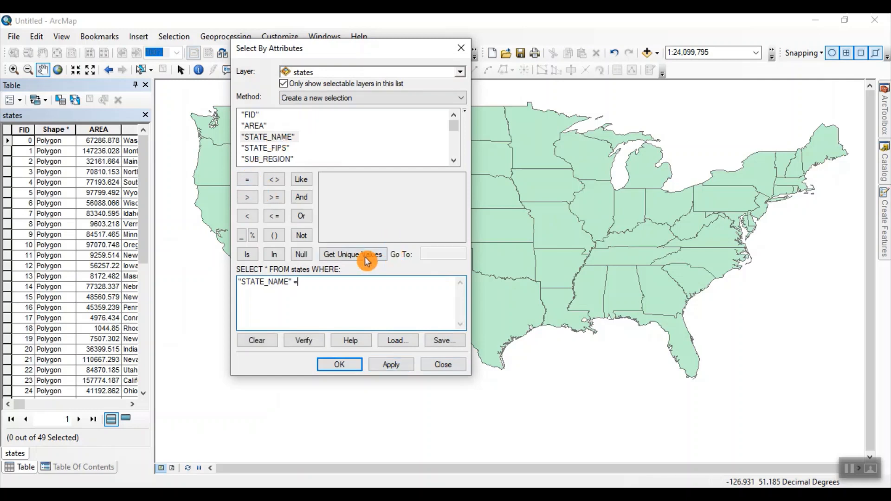
{"action": "left_click", "coordinate": [337, 261]}
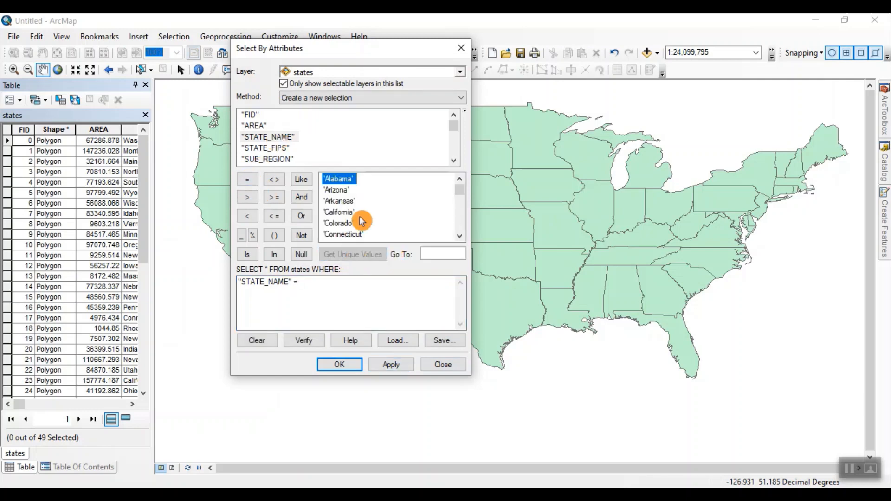
{"action": "left_click", "coordinate": [427, 253]}
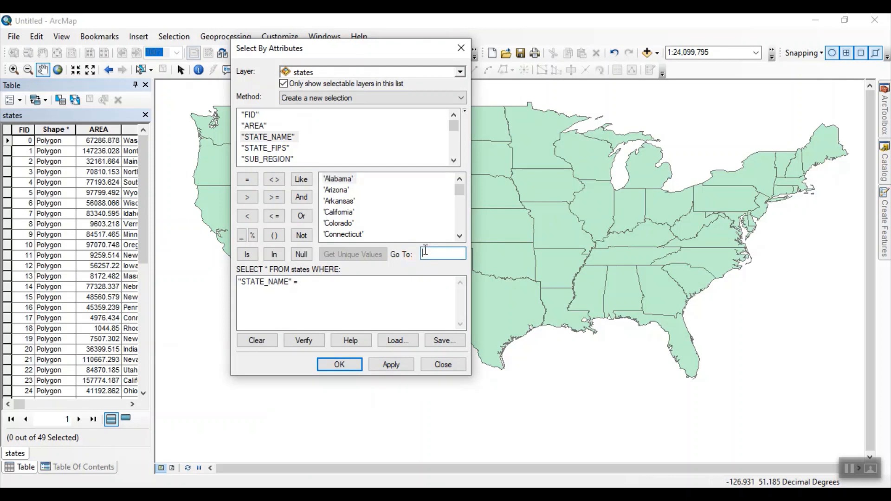
{"action": "type", "text": "new"}
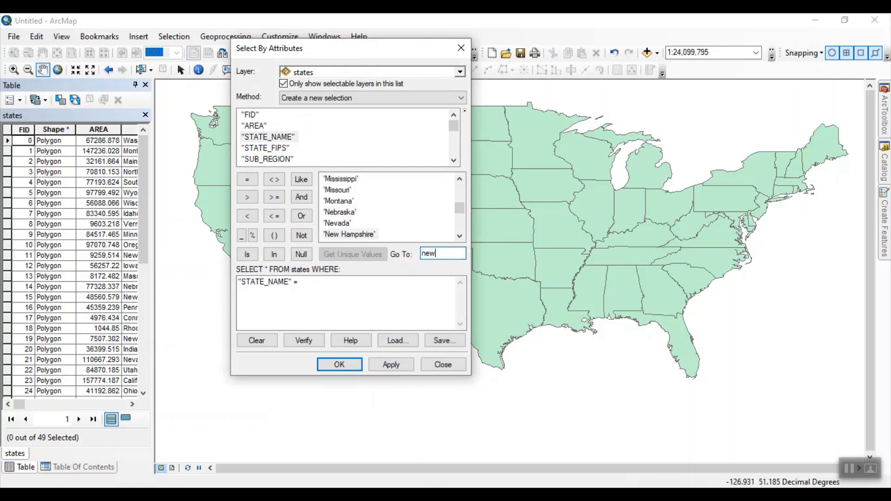
{"action": "type", "text": " york"}
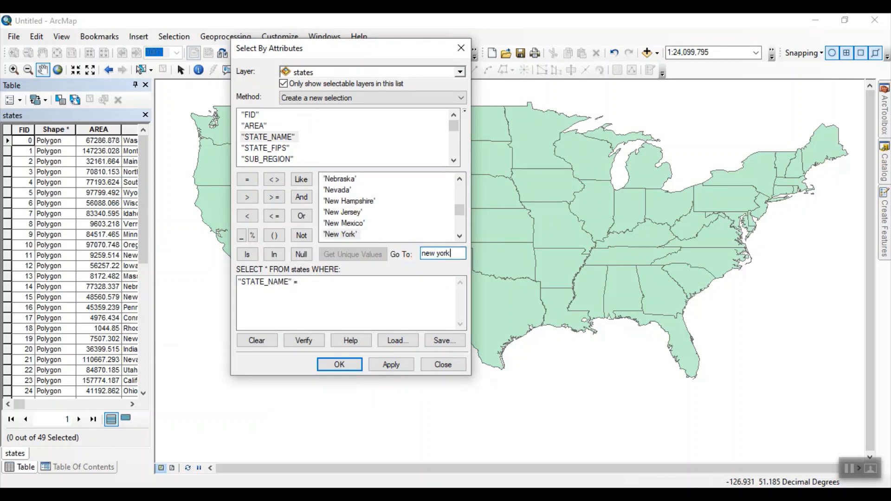
{"action": "double_click", "coordinate": [336, 234]}
{"action": "left_click", "coordinate": [393, 364]}
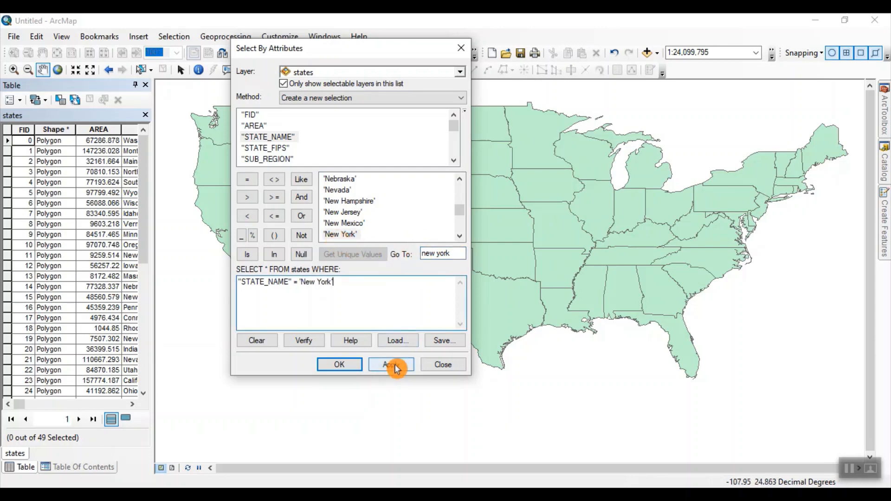
{"action": "left_click", "coordinate": [339, 365]}
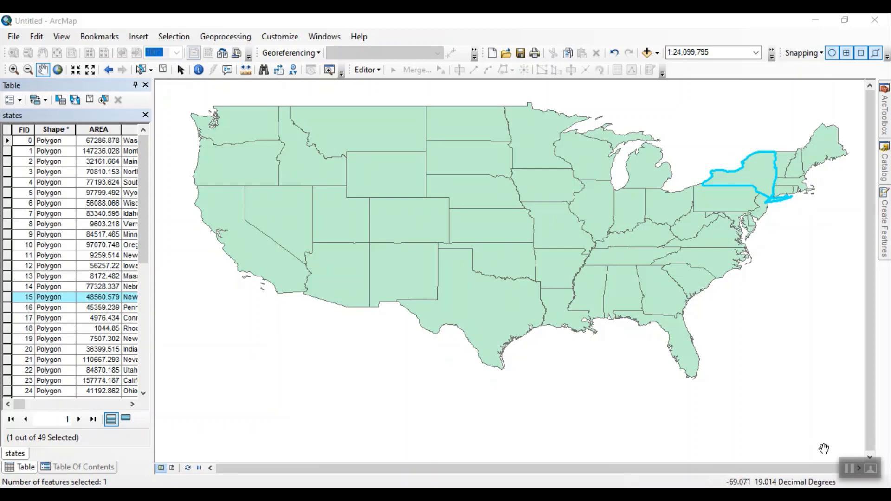
Step: Start a data export of the states layer's selected feature and choose W:\YouTube\MapMaking as the output folder
{"action": "left_click", "coordinate": [80, 468]}
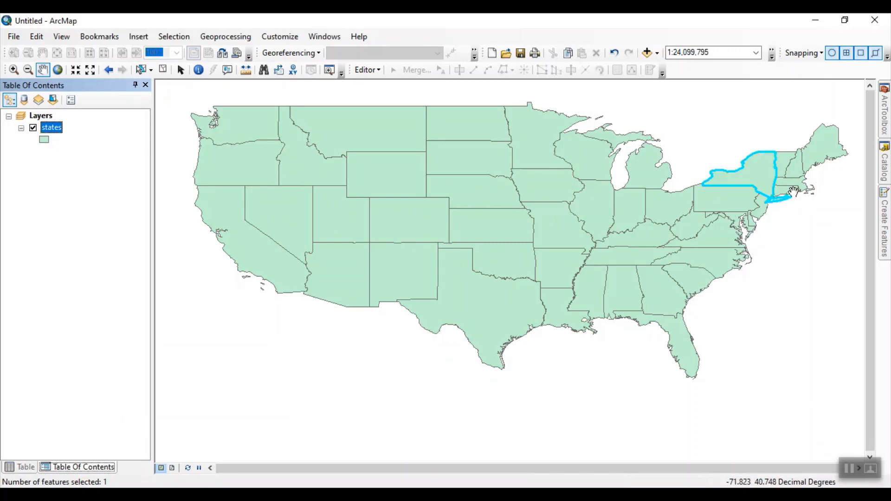
{"action": "right_click", "coordinate": [55, 134]}
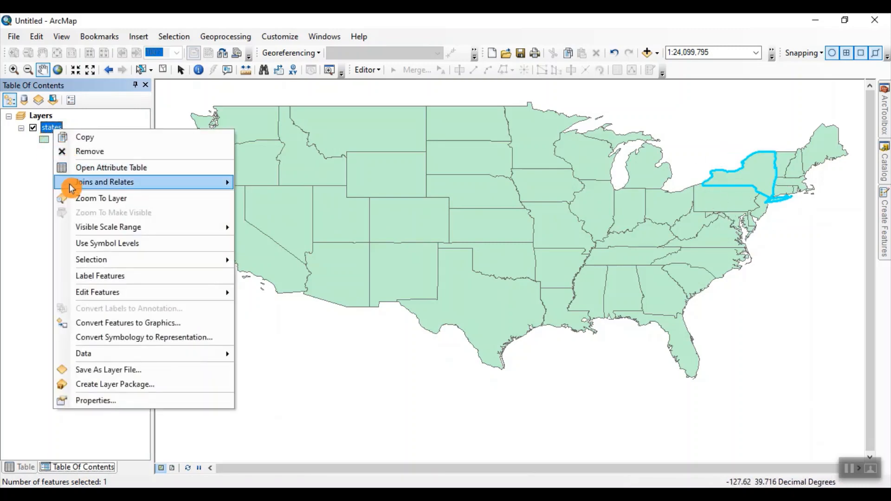
{"action": "mouse_move", "coordinate": [111, 360]}
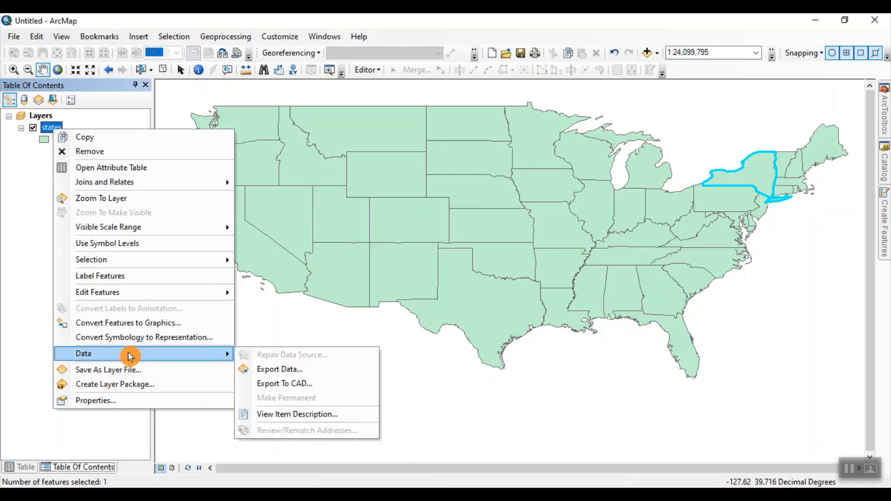
{"action": "left_click", "coordinate": [285, 371]}
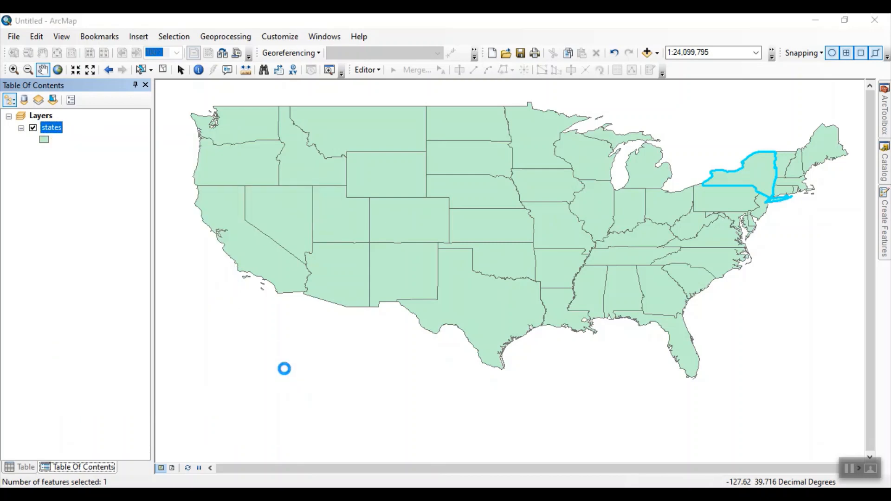
{"action": "left_click", "coordinate": [557, 278]}
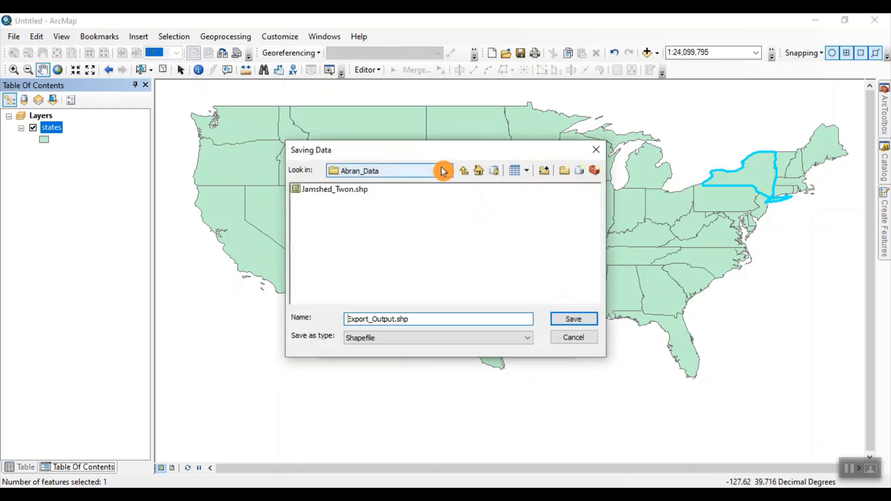
{"action": "left_click", "coordinate": [464, 170]}
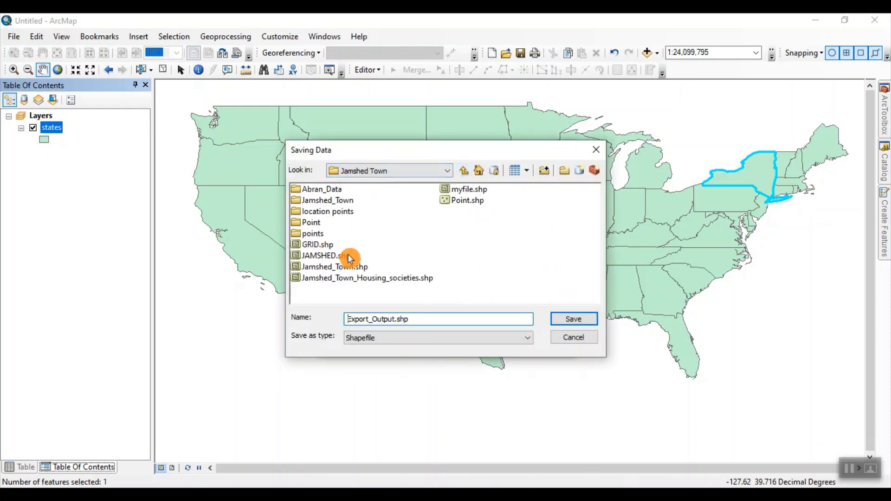
{"action": "left_click", "coordinate": [450, 172]}
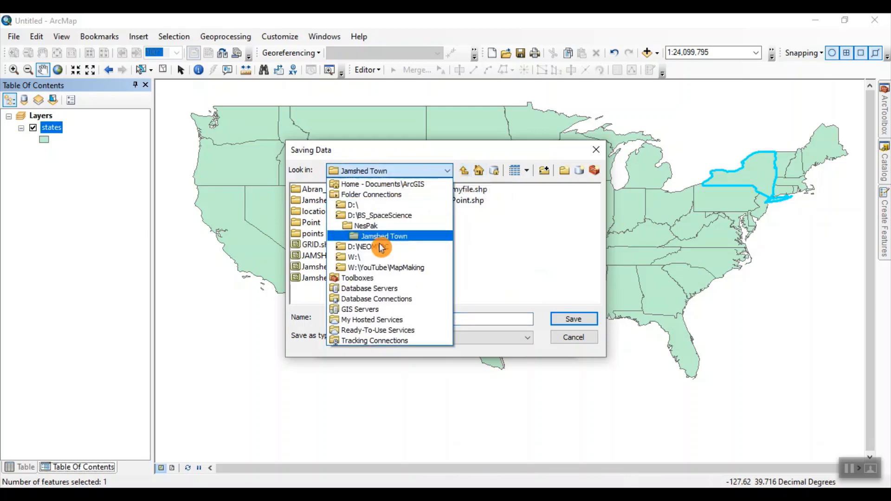
{"action": "left_click", "coordinate": [379, 269]}
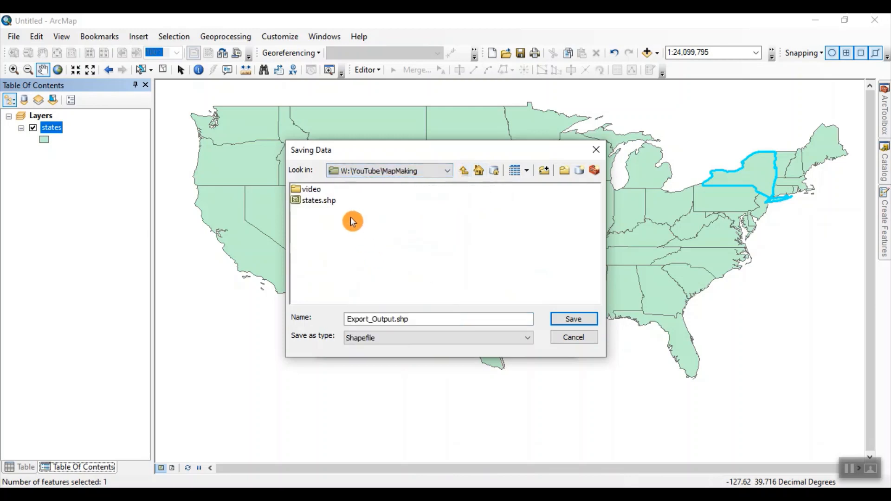
Step: Name the output shapefile New_York, run the export and add the exported data to the map as a layer
{"action": "left_click_drag", "start_coordinate": [416, 314], "coordinate": [272, 309]}
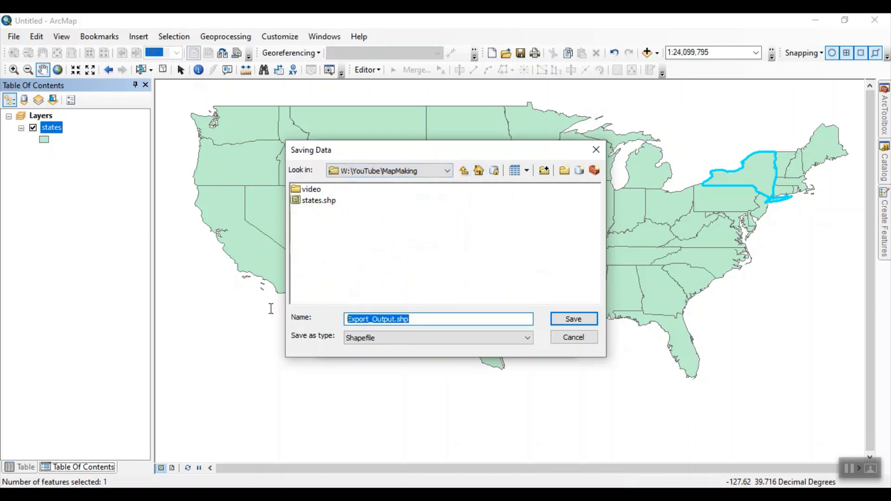
{"action": "type", "text": "New_York"}
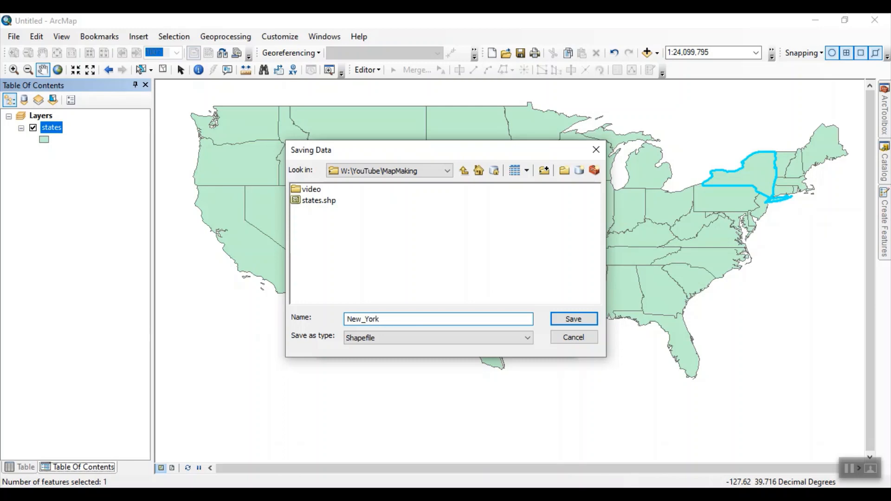
{"action": "left_click", "coordinate": [572, 320]}
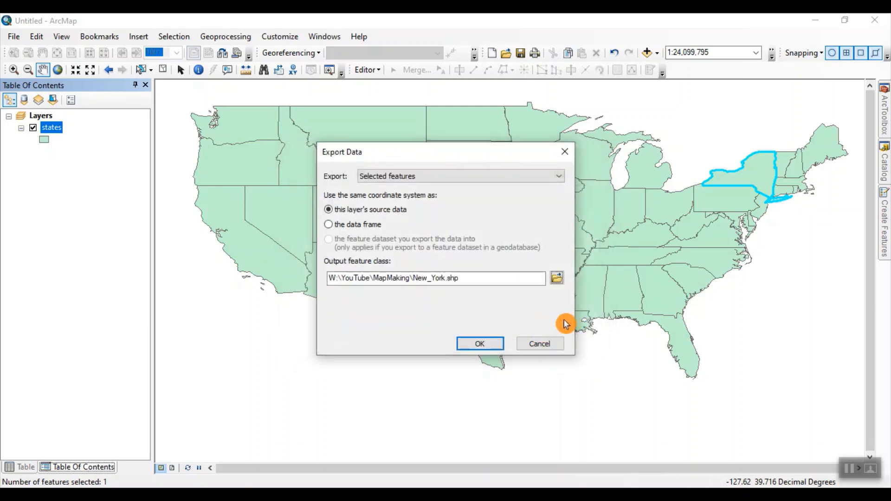
{"action": "left_click", "coordinate": [497, 346]}
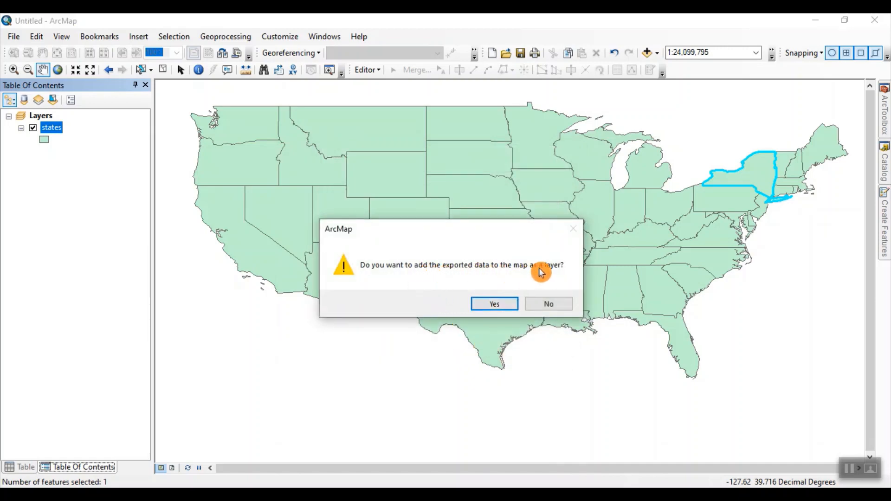
{"action": "left_click", "coordinate": [494, 308]}
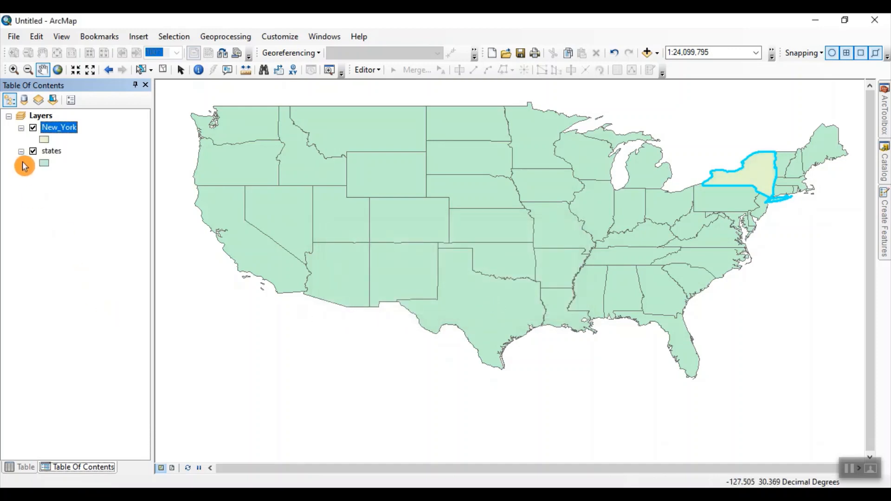
Step: Temporarily hide the states layer to view the New_York layer on its own, and show it again
{"action": "left_click", "coordinate": [33, 151]}
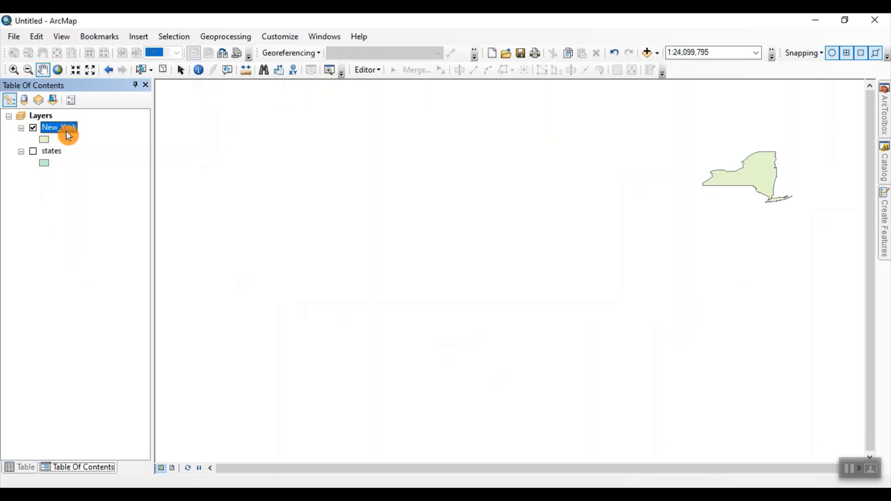
{"action": "left_click_drag", "start_coordinate": [726, 175], "coordinate": [521, 222]}
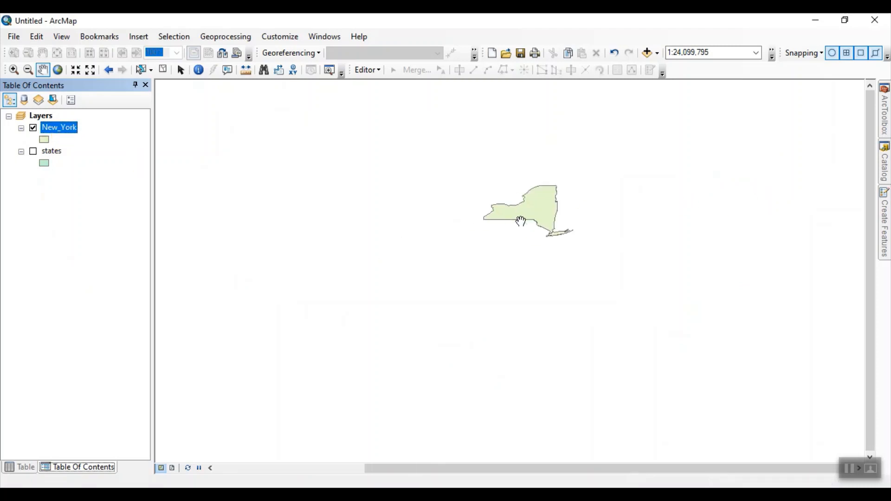
{"action": "left_click", "coordinate": [57, 168]}
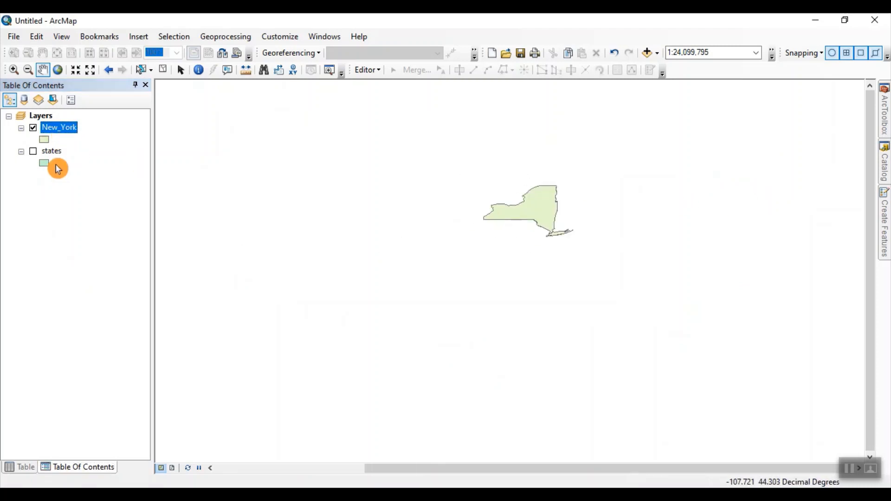
{"action": "left_click", "coordinate": [33, 151]}
{"action": "left_click_drag", "start_coordinate": [411, 246], "coordinate": [680, 272]}
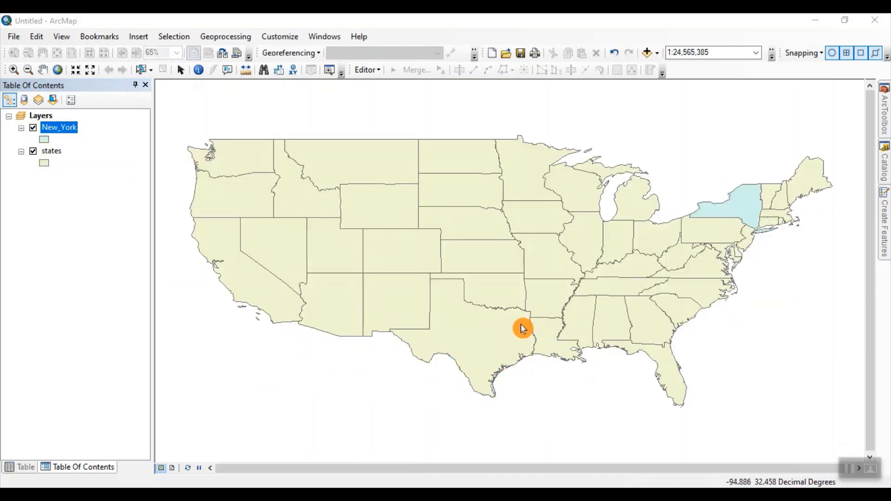
Step: Switch to layout view and accept the page and print setup with A4 landscape paper and printer paper settings
{"action": "left_click", "coordinate": [173, 469]}
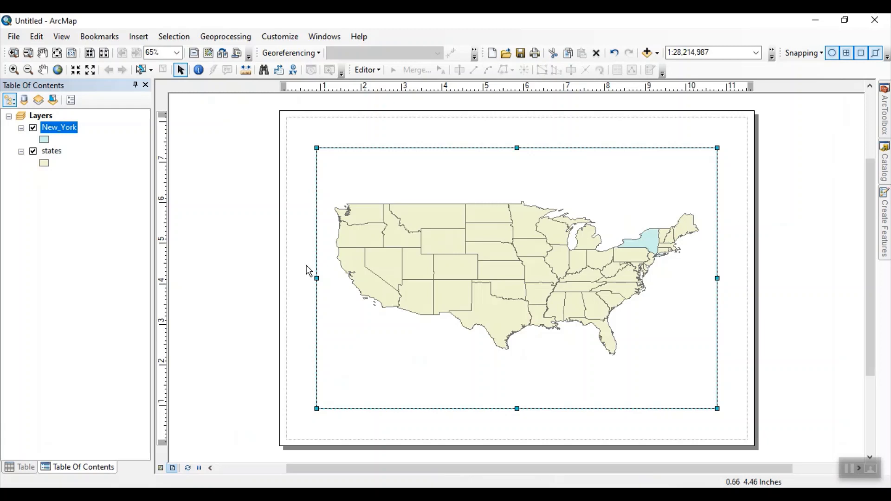
{"action": "right_click", "coordinate": [302, 144]}
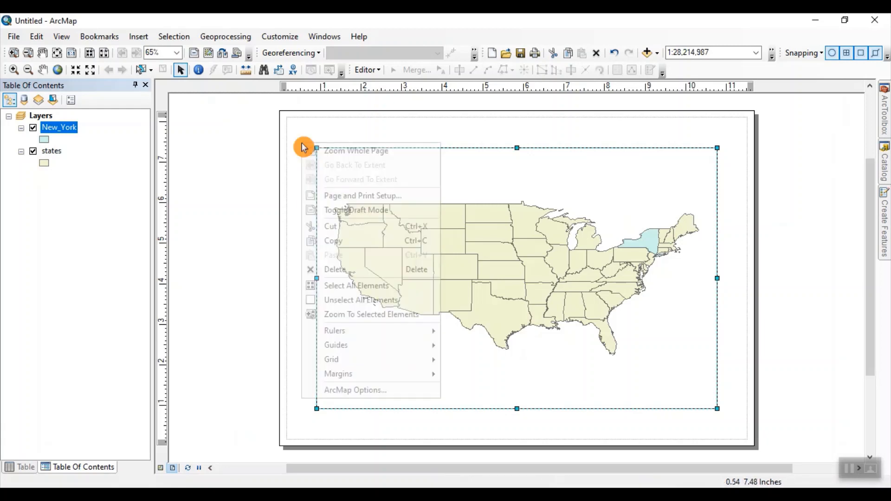
{"action": "left_click", "coordinate": [335, 197]}
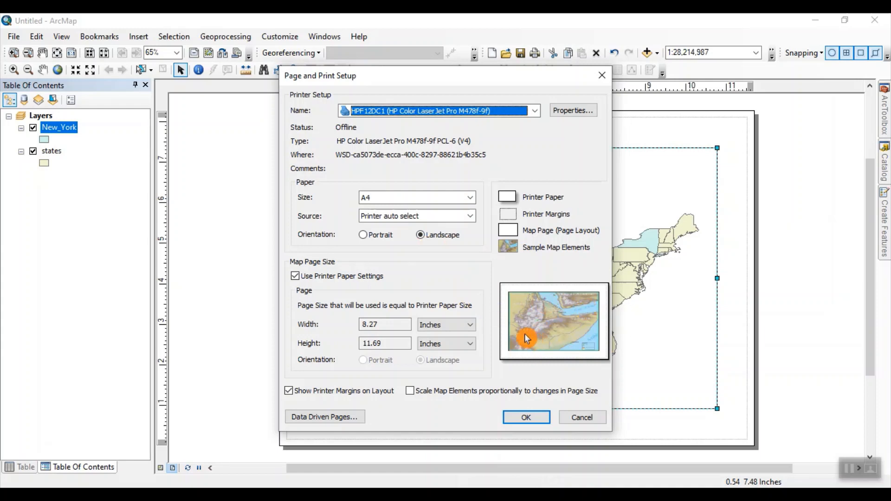
{"action": "left_click", "coordinate": [527, 421]}
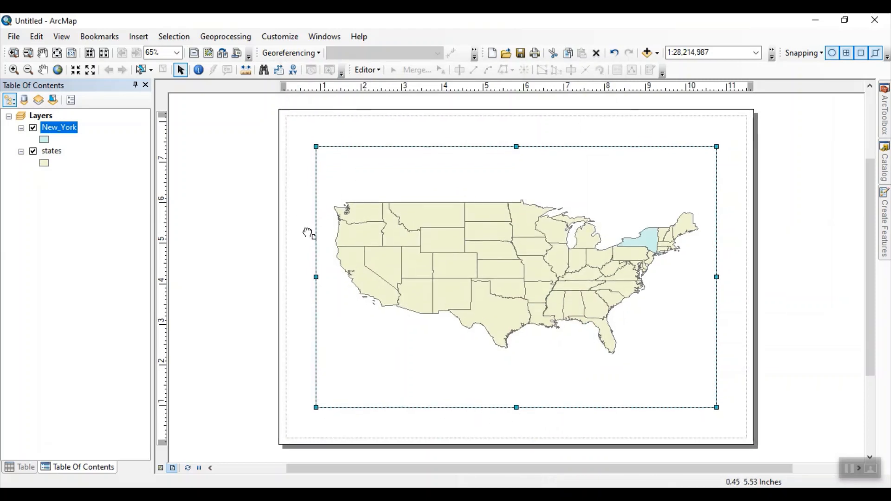
Step: Insert a second data frame into the layout and move it off the centre of the states map
{"action": "left_click_drag", "start_coordinate": [307, 232], "coordinate": [306, 242]}
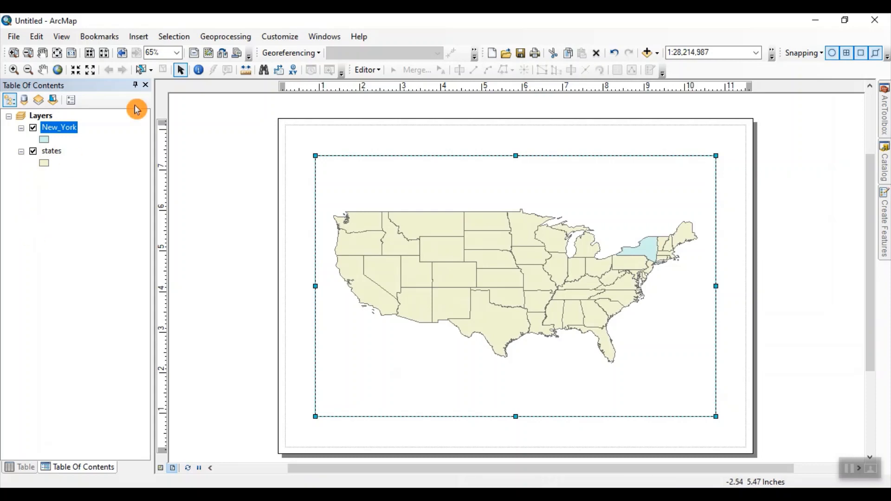
{"action": "left_click", "coordinate": [139, 37]}
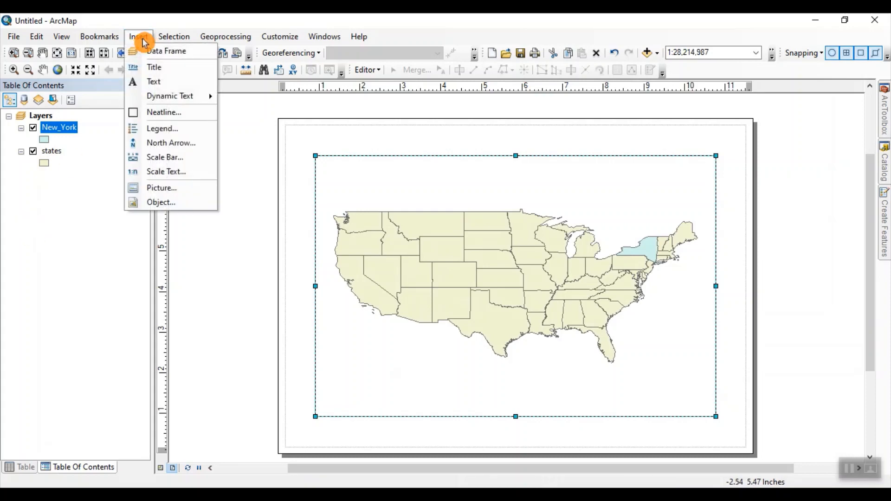
{"action": "left_click", "coordinate": [154, 51]}
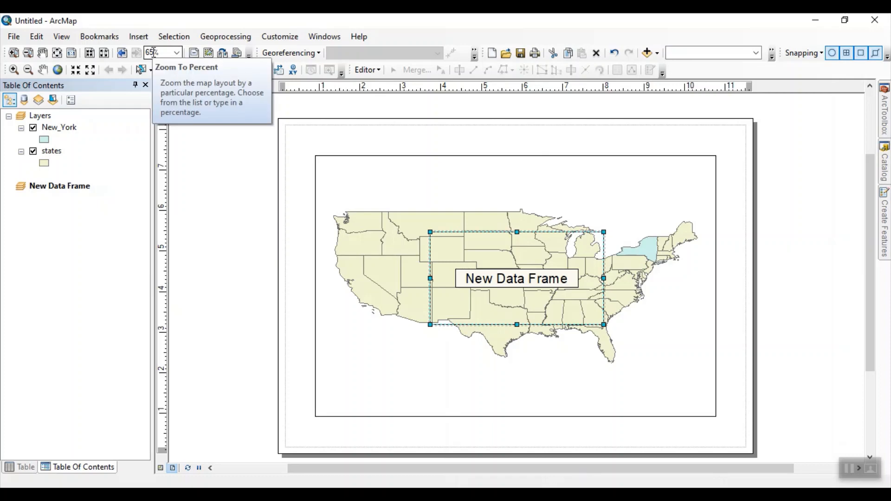
{"action": "left_click_drag", "start_coordinate": [460, 241], "coordinate": [618, 298]}
Step: Shrink the states data frame to about 5.4 by 3.4 inches in the page's upper-left area and place the new data frame beside it
{"action": "left_click", "coordinate": [533, 386]}
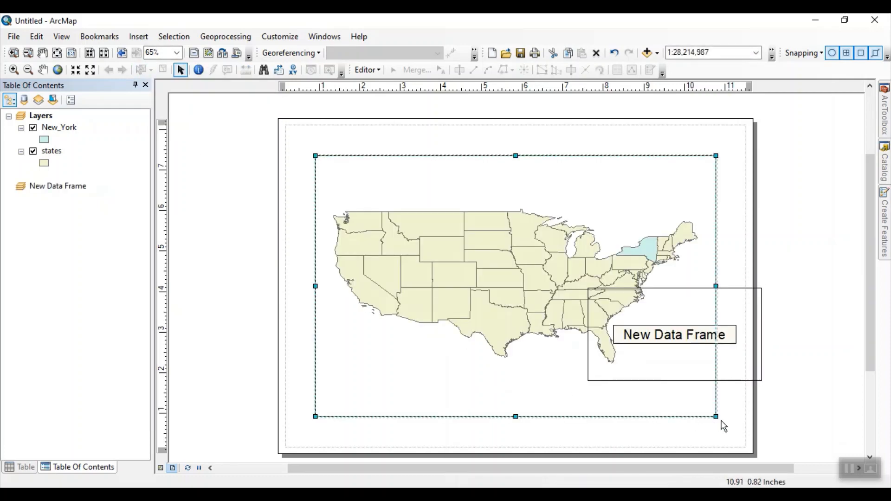
{"action": "left_click_drag", "start_coordinate": [715, 414], "coordinate": [535, 296]}
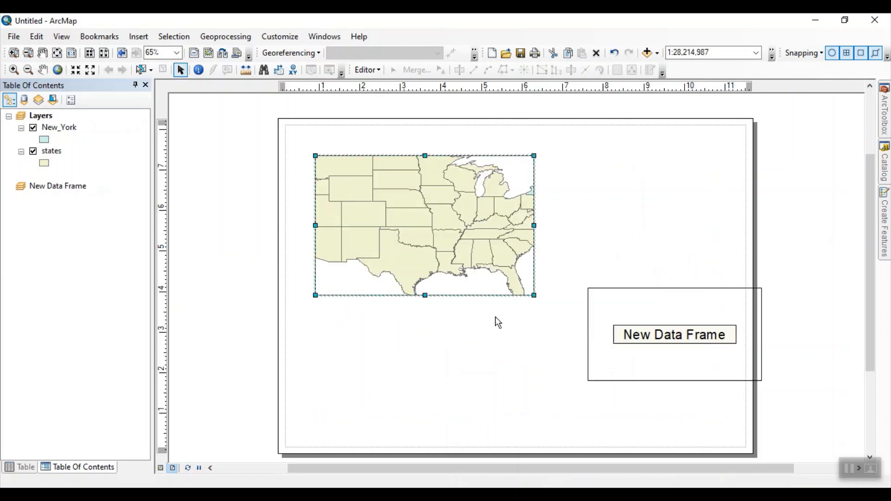
{"action": "left_click_drag", "start_coordinate": [439, 249], "coordinate": [426, 239]}
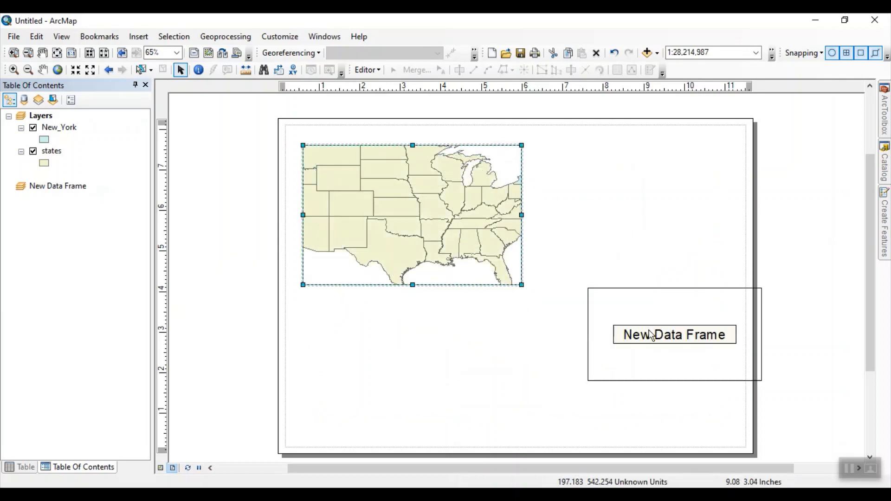
{"action": "left_click_drag", "start_coordinate": [661, 309], "coordinate": [604, 191]}
{"action": "left_click_drag", "start_coordinate": [617, 224], "coordinate": [619, 237]}
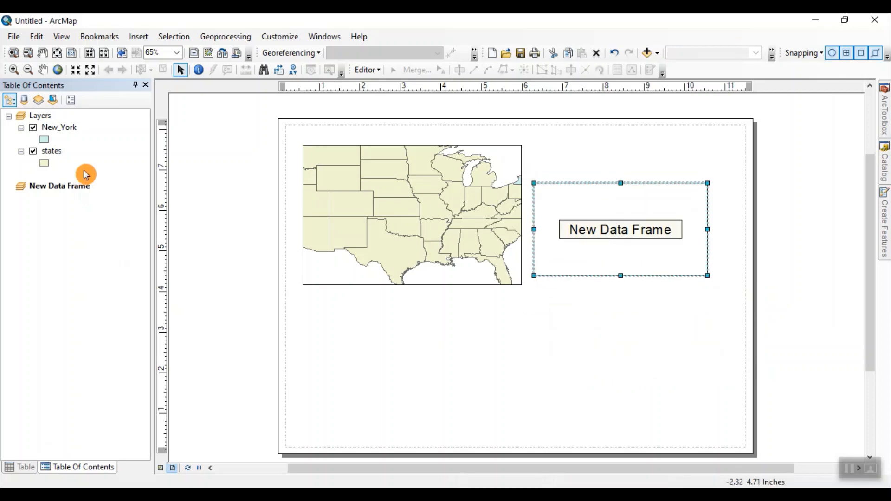
Step: Copy the New_York layer into New Data Frame and enlarge that frame to about 4.7 by 3.9 inches, nudging it toward the page's upper right
{"action": "left_click_drag", "start_coordinate": [63, 130], "coordinate": [60, 200]}
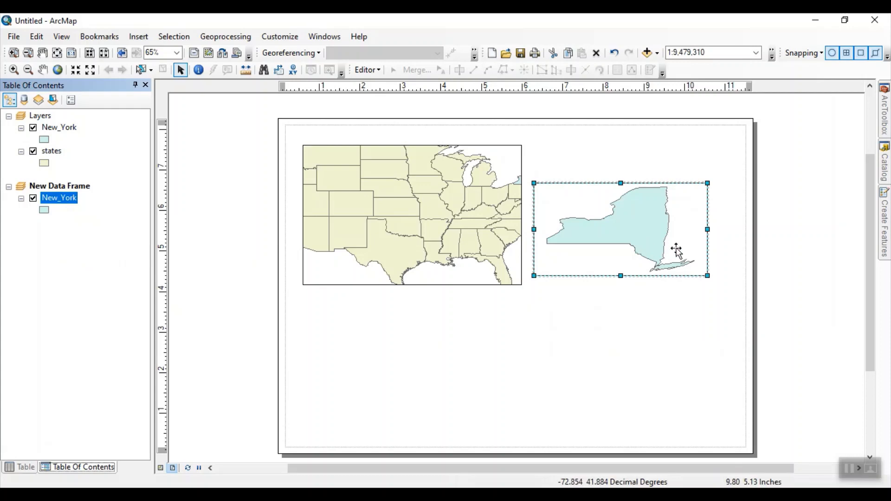
{"action": "left_click_drag", "start_coordinate": [708, 276], "coordinate": [725, 343]}
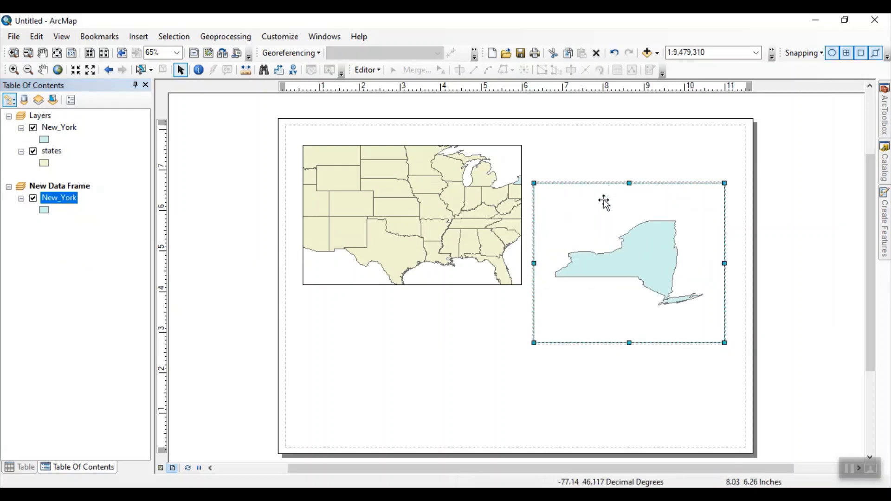
{"action": "left_click_drag", "start_coordinate": [603, 201], "coordinate": [610, 176]}
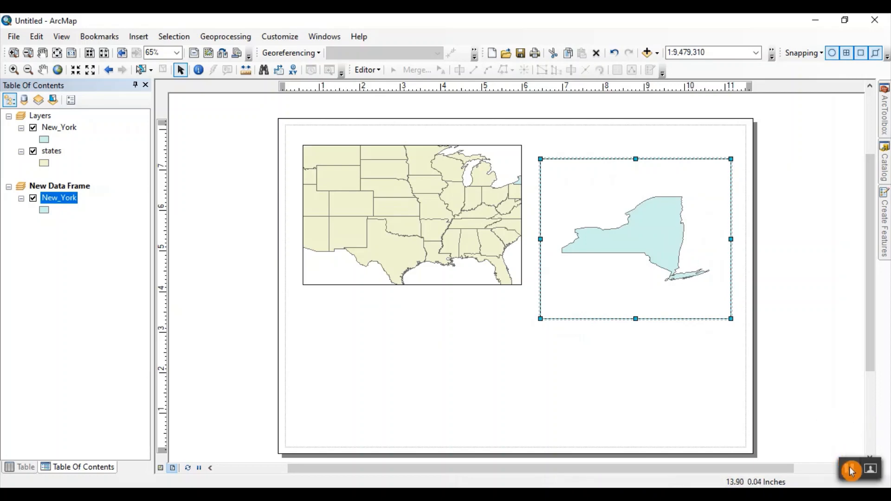
Step: Add a horizontal guide at about 7.1 inches and a vertical guide at about 0.4 inches, and align the states frame's upper-left corner to them
{"action": "scroll", "coordinate": [315, 171], "scroll_direction": "down", "scroll_amount": 3}
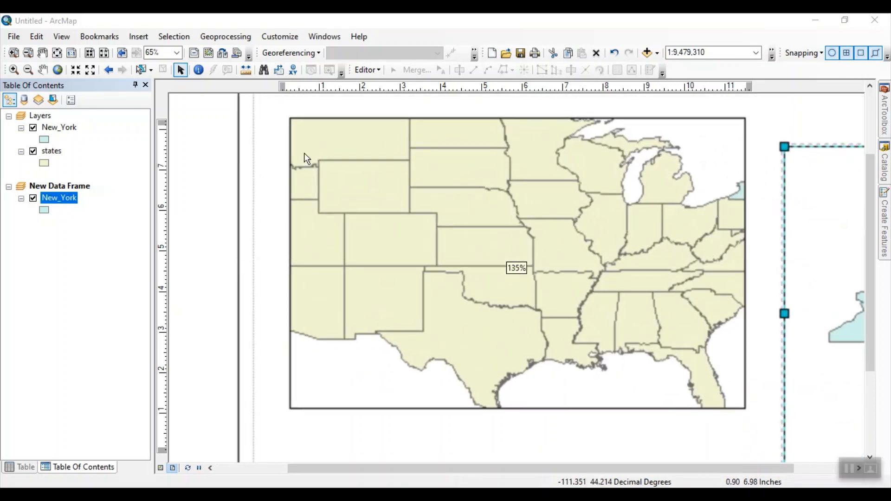
{"action": "scroll", "coordinate": [357, 217], "scroll_direction": "up", "scroll_amount": 1}
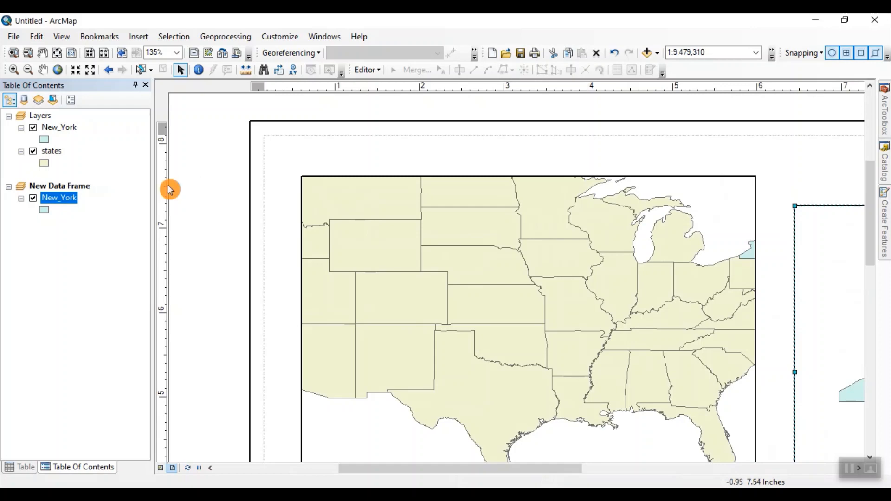
{"action": "left_click_drag", "start_coordinate": [332, 183], "coordinate": [302, 219]}
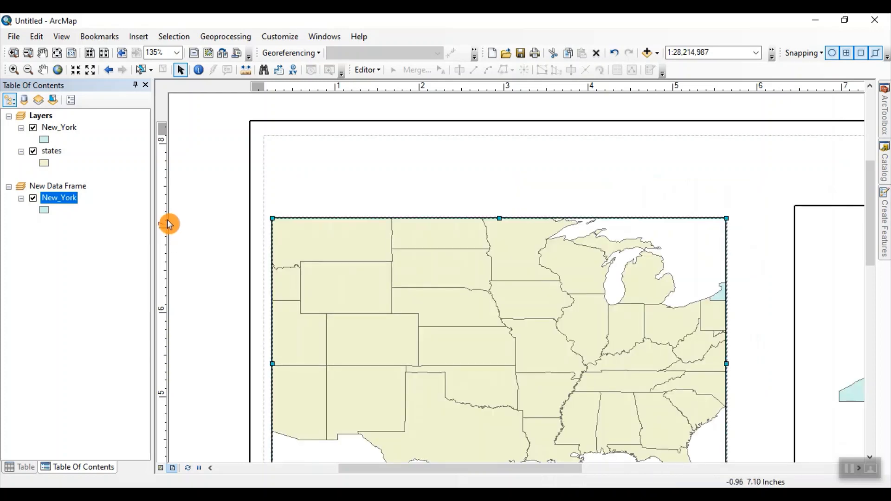
{"action": "left_click", "coordinate": [167, 220]}
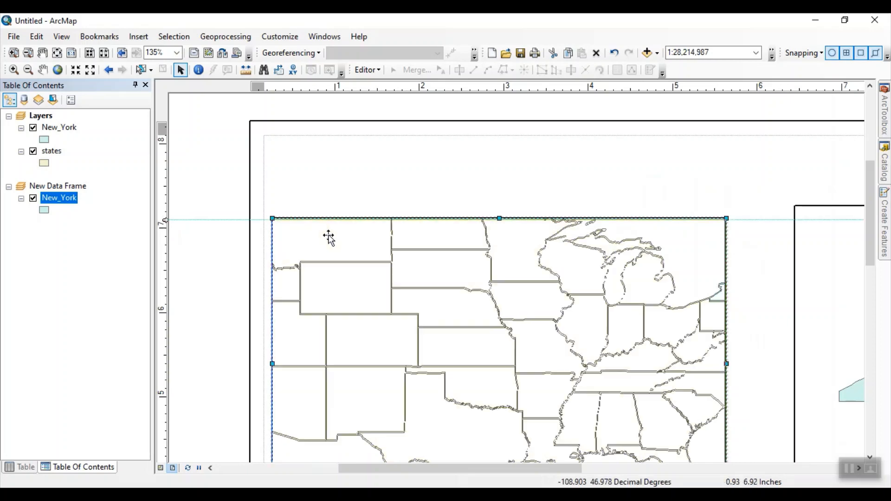
{"action": "left_click_drag", "start_coordinate": [329, 235], "coordinate": [328, 237]}
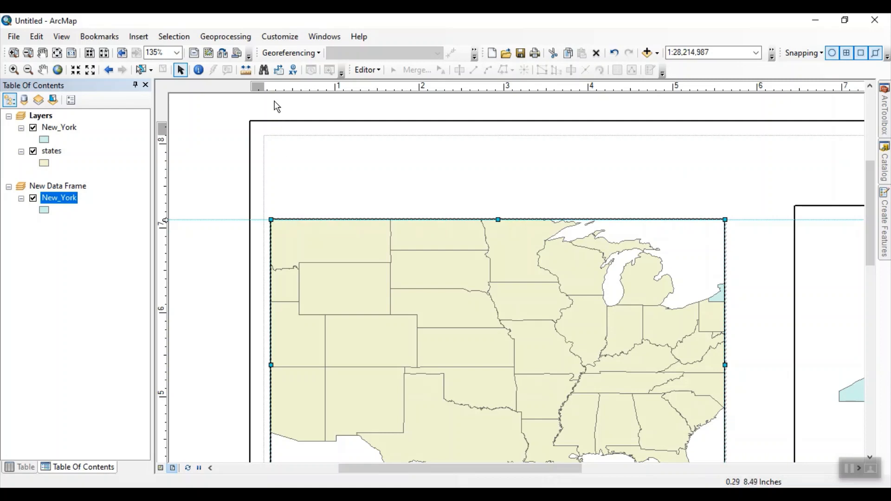
{"action": "left_click", "coordinate": [285, 93]}
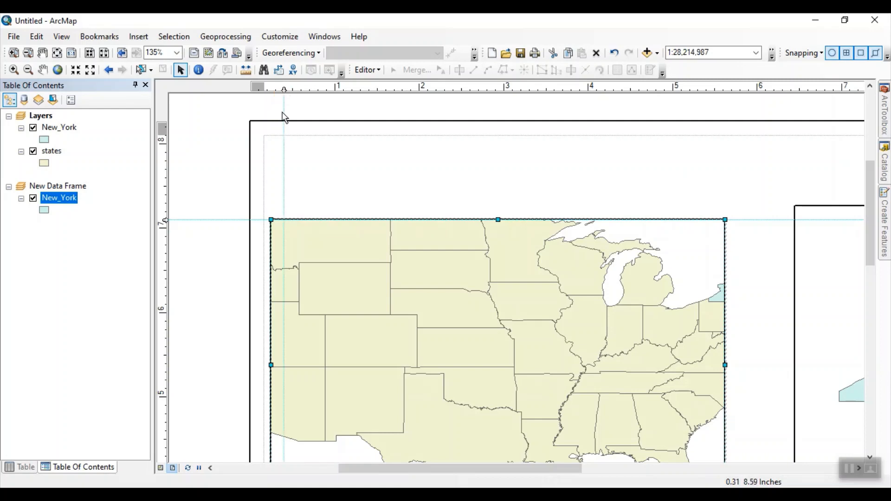
{"action": "left_click_drag", "start_coordinate": [289, 239], "coordinate": [323, 240]}
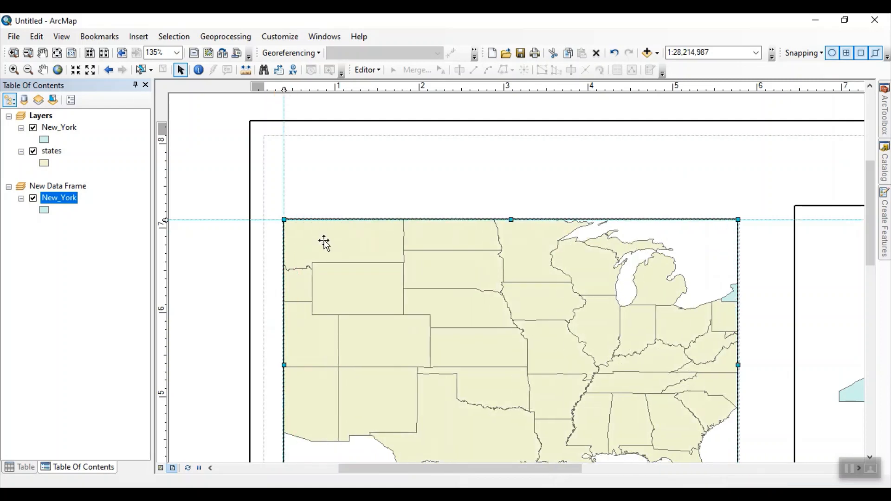
Step: Add a vertical guide at about 11.3 inches, just inside the page's right margin
{"action": "left_click_drag", "start_coordinate": [596, 329], "coordinate": [539, 311]}
{"action": "scroll", "coordinate": [497, 304], "scroll_direction": "down", "scroll_amount": 2}
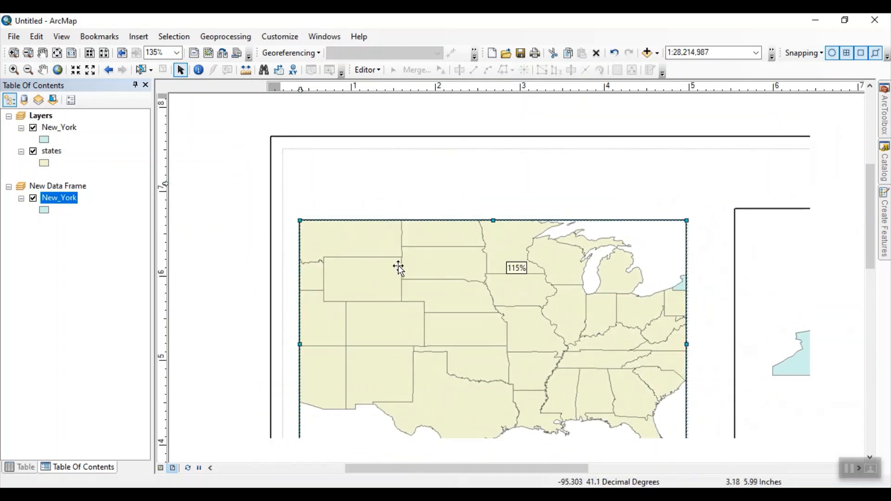
{"action": "scroll", "coordinate": [395, 266], "scroll_direction": "up", "scroll_amount": 3}
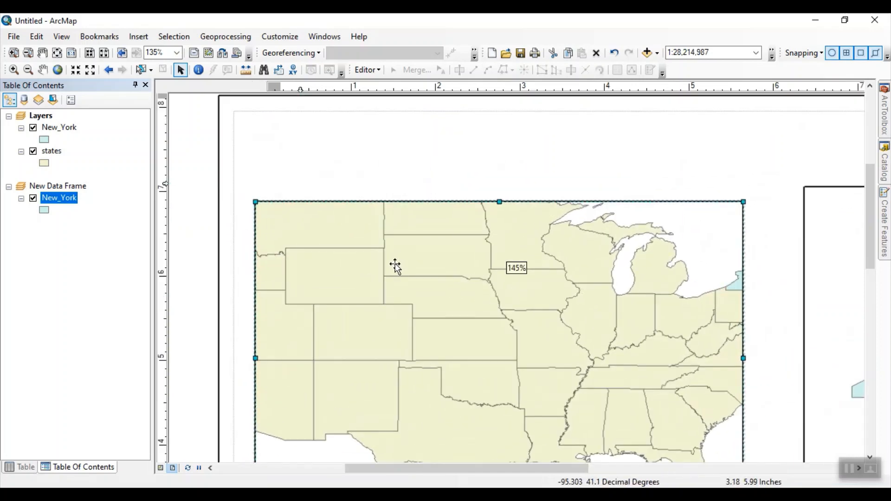
{"action": "left_click", "coordinate": [265, 94]}
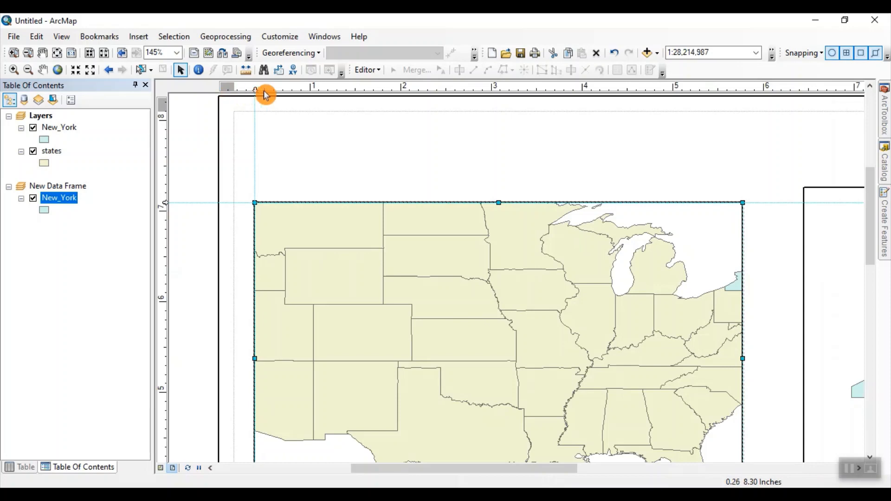
{"action": "left_click_drag", "start_coordinate": [709, 255], "coordinate": [415, 211]}
{"action": "scroll", "coordinate": [666, 329], "scroll_direction": "down", "scroll_amount": 1}
{"action": "scroll", "coordinate": [645, 305], "scroll_direction": "down", "scroll_amount": 6}
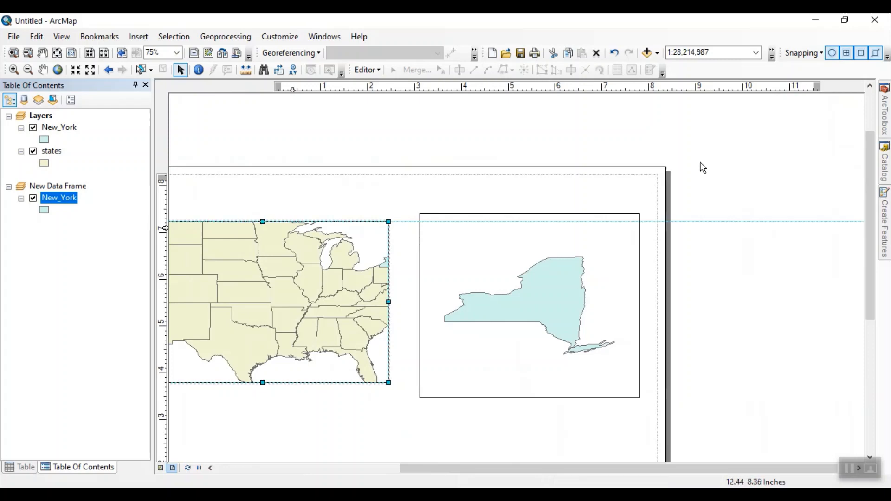
{"action": "scroll", "coordinate": [642, 233], "scroll_direction": "up", "scroll_amount": 6}
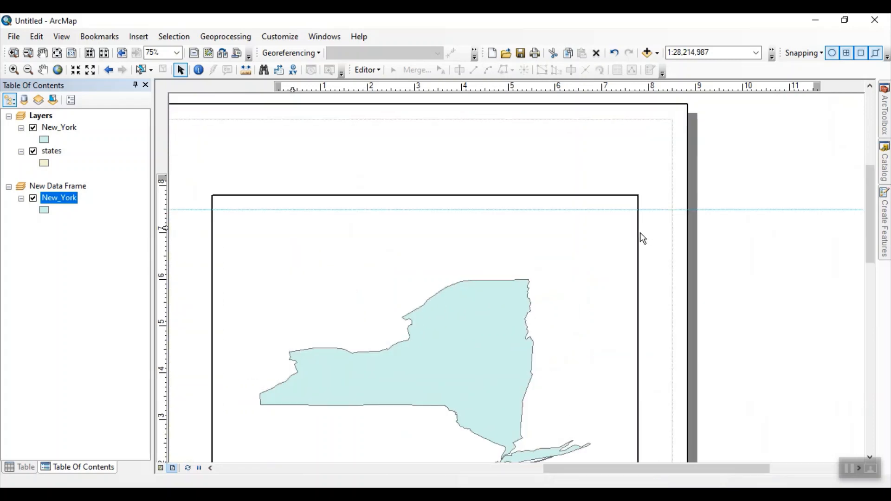
{"action": "left_click_drag", "start_coordinate": [640, 233], "coordinate": [759, 257]}
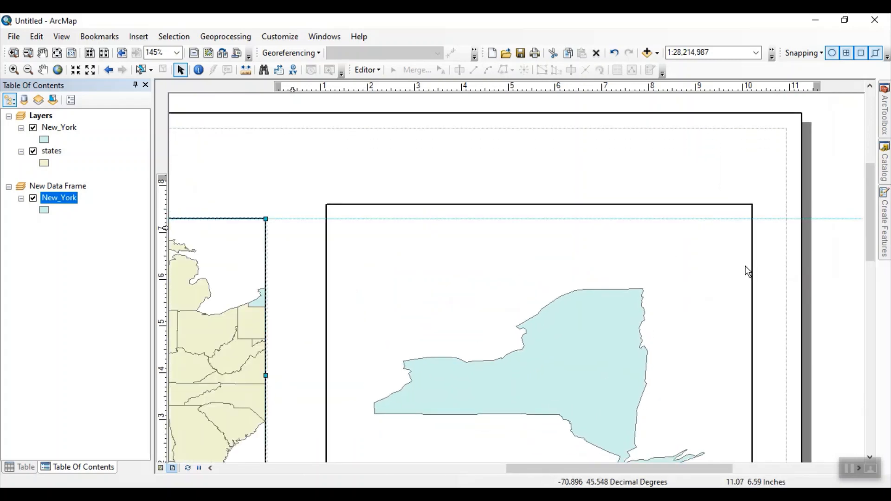
{"action": "left_click_drag", "start_coordinate": [760, 249], "coordinate": [736, 238]}
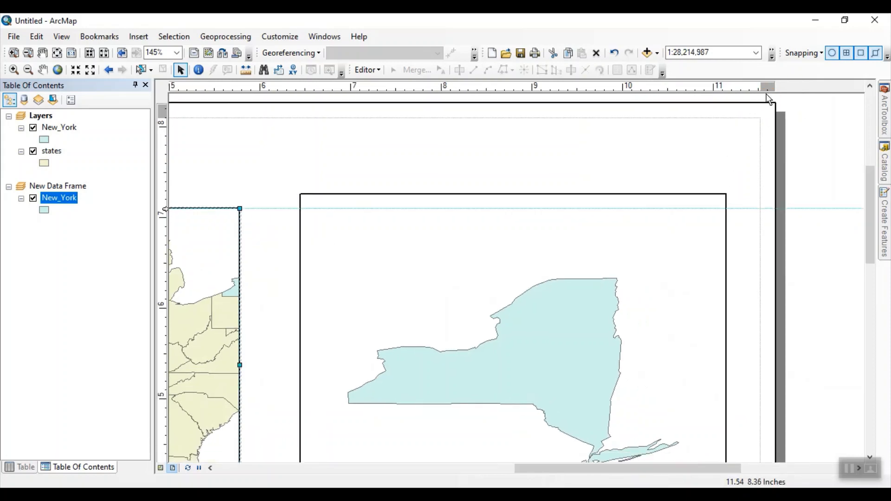
{"action": "left_click", "coordinate": [741, 90]}
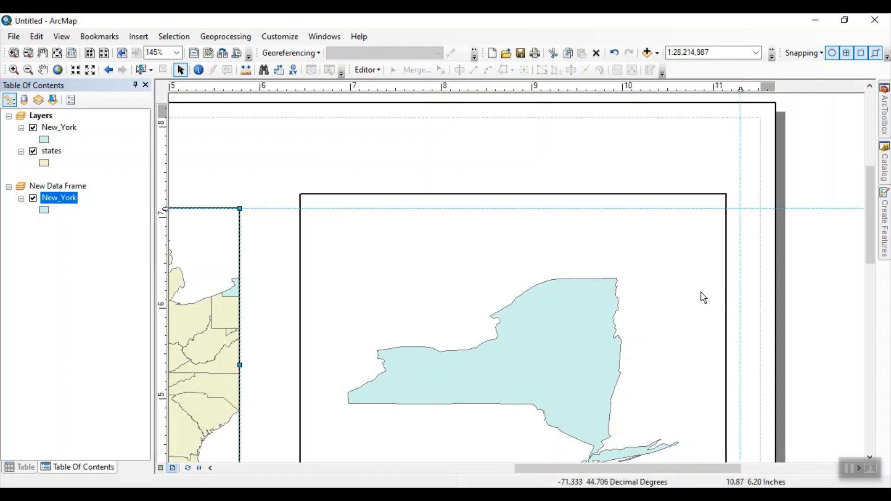
Step: Align the New York data frame's upper-right corner with the horizontal guide and the vertical guide near the page's right margin
{"action": "left_click", "coordinate": [367, 255]}
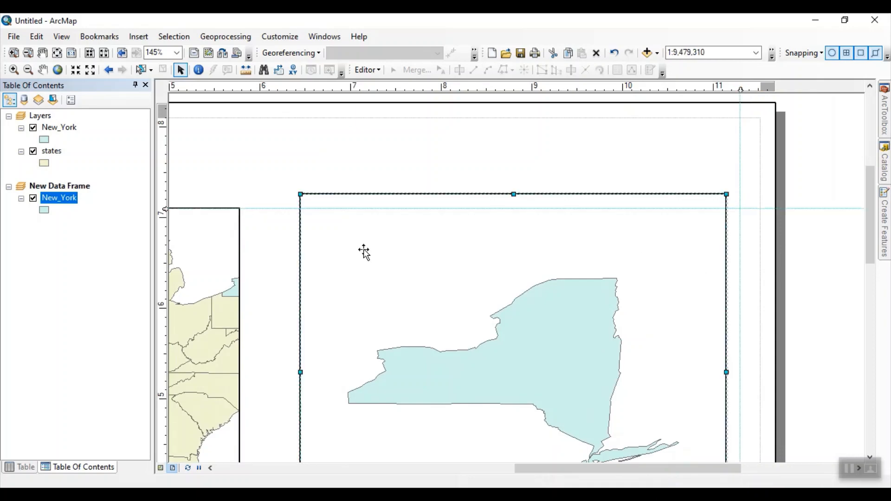
{"action": "left_click_drag", "start_coordinate": [363, 251], "coordinate": [439, 297]}
{"action": "left_click_drag", "start_coordinate": [344, 316], "coordinate": [517, 245]}
{"action": "left_click_drag", "start_coordinate": [430, 235], "coordinate": [459, 253]}
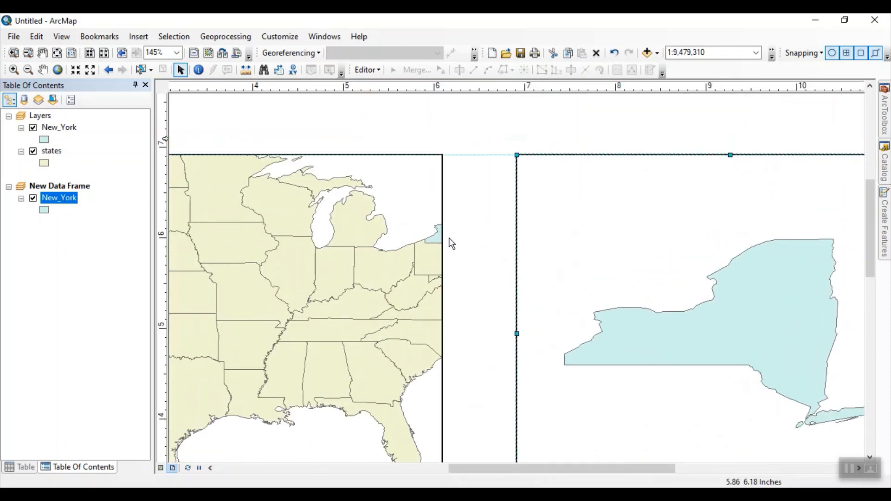
{"action": "scroll", "coordinate": [449, 238], "scroll_direction": "down", "scroll_amount": 5}
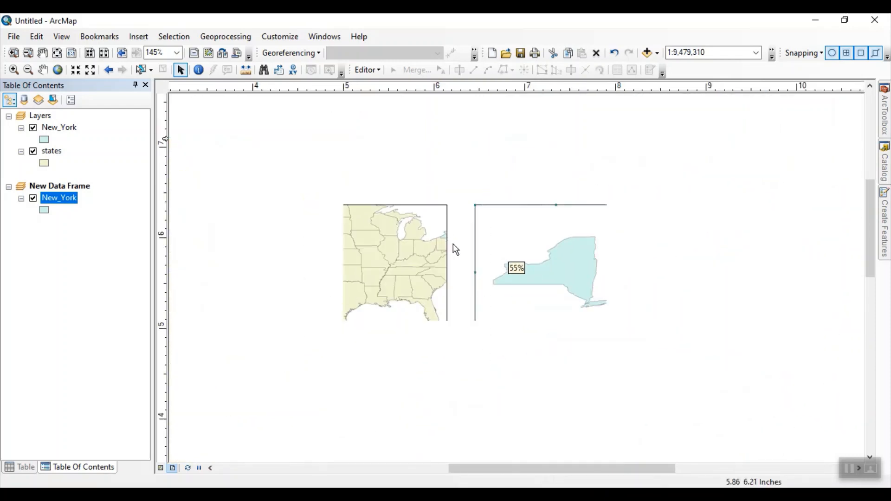
{"action": "scroll", "coordinate": [427, 338], "scroll_direction": "up", "scroll_amount": 3}
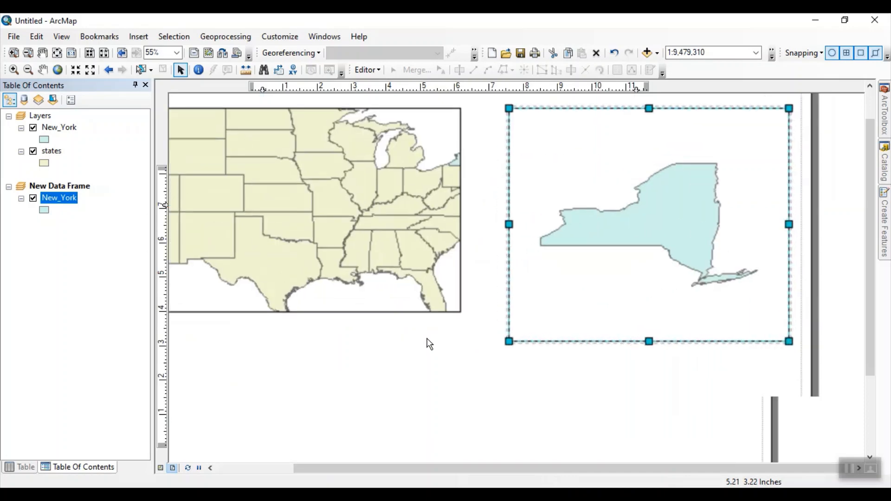
{"action": "left_click_drag", "start_coordinate": [353, 281], "coordinate": [475, 322]}
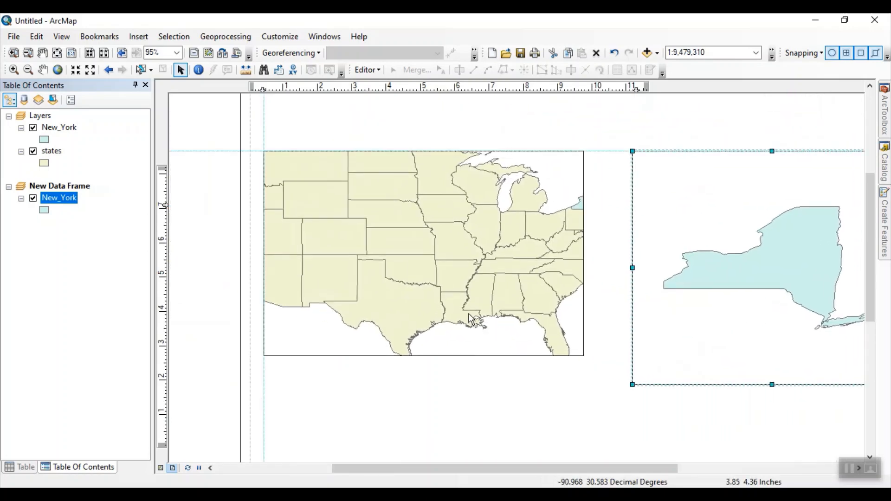
Step: Zoom out and pan the map in the states data frame to fit the contiguous United States at a scale of about 1:50,305,836
{"action": "left_click", "coordinate": [413, 239]}
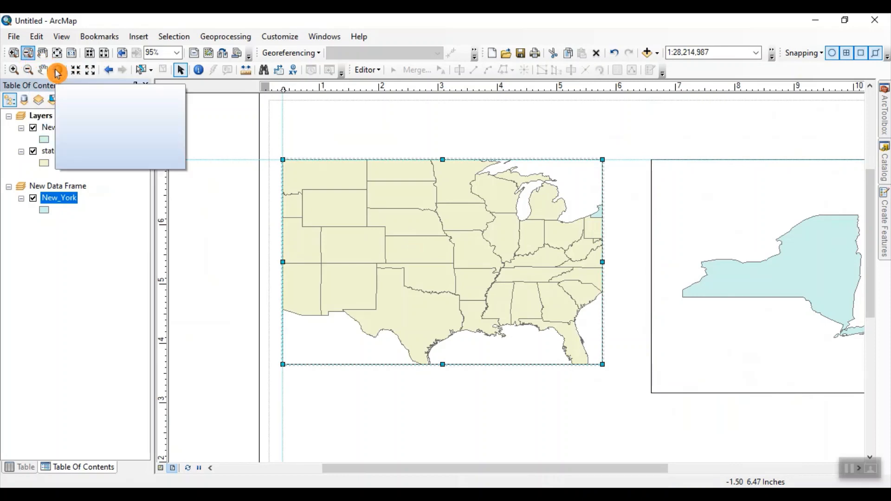
{"action": "left_click", "coordinate": [28, 69]}
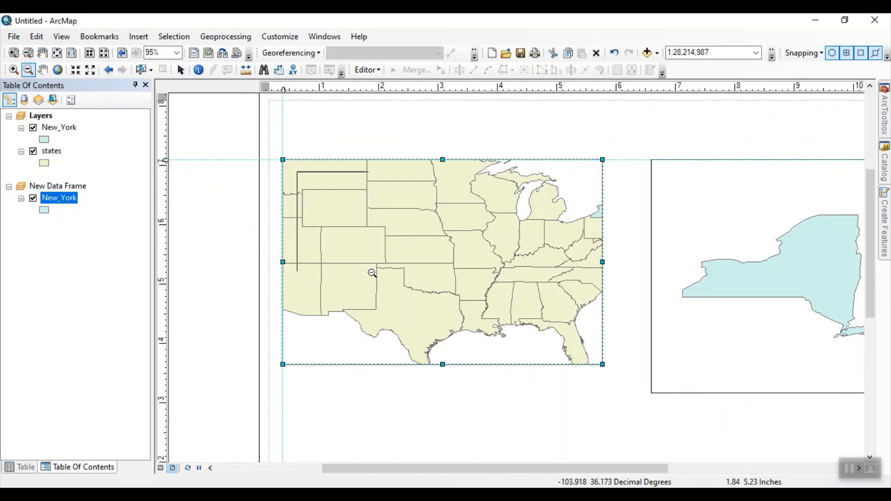
{"action": "left_click_drag", "start_coordinate": [372, 273], "coordinate": [585, 355]}
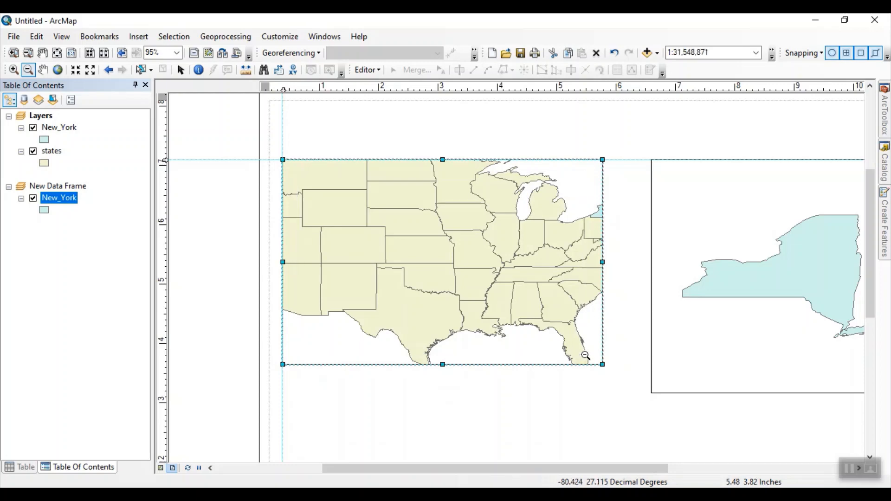
{"action": "left_click_drag", "start_coordinate": [299, 180], "coordinate": [576, 349]}
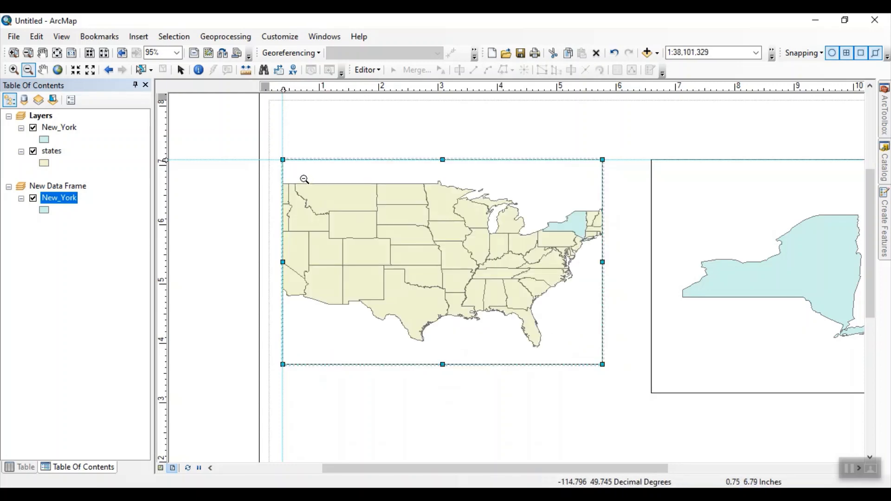
{"action": "left_click_drag", "start_coordinate": [303, 177], "coordinate": [576, 351]}
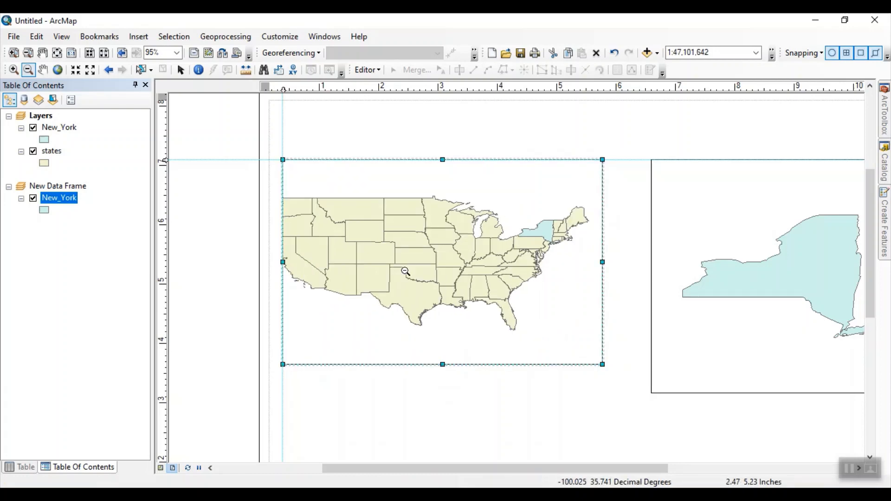
{"action": "left_click", "coordinate": [42, 69]}
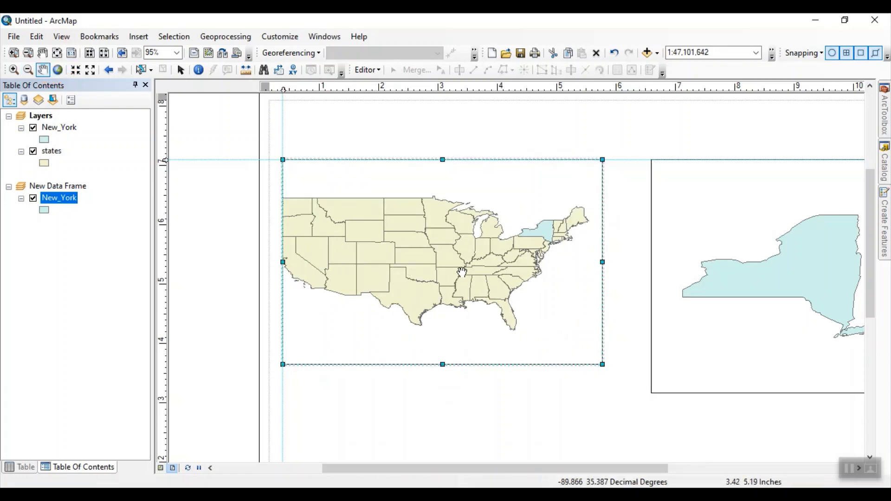
{"action": "left_click_drag", "start_coordinate": [460, 273], "coordinate": [478, 274]}
{"action": "left_click", "coordinate": [28, 69]}
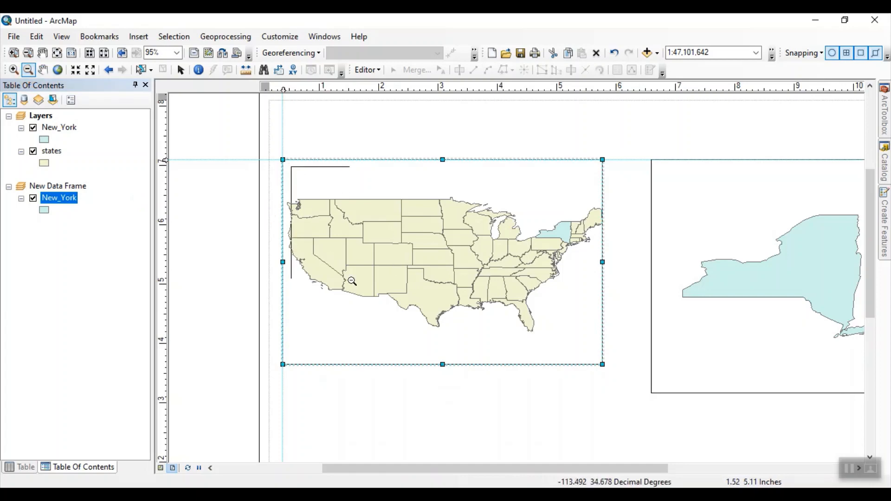
{"action": "left_click_drag", "start_coordinate": [352, 281], "coordinate": [595, 360]}
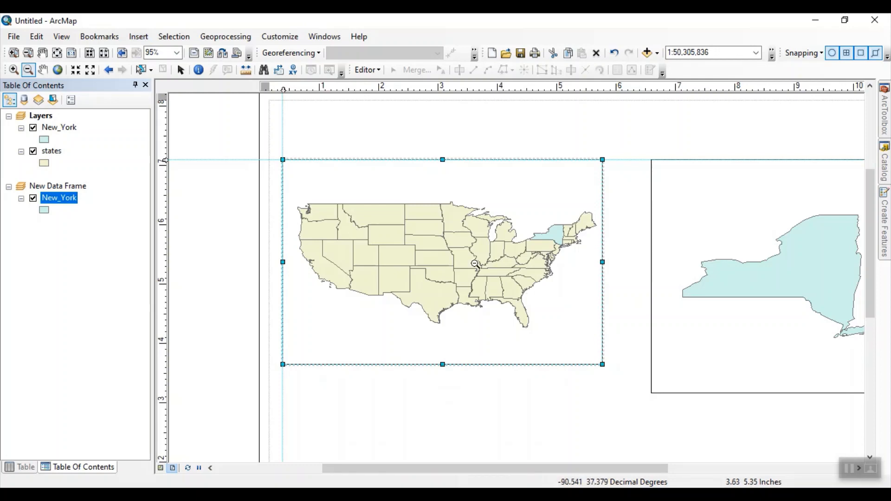
{"action": "left_click", "coordinate": [43, 70]}
{"action": "left_click_drag", "start_coordinate": [373, 229], "coordinate": [370, 224]}
Step: Remove the New_York layer from the Layers data frame and shift the states map slightly within its frame
{"action": "left_click", "coordinate": [46, 128]}
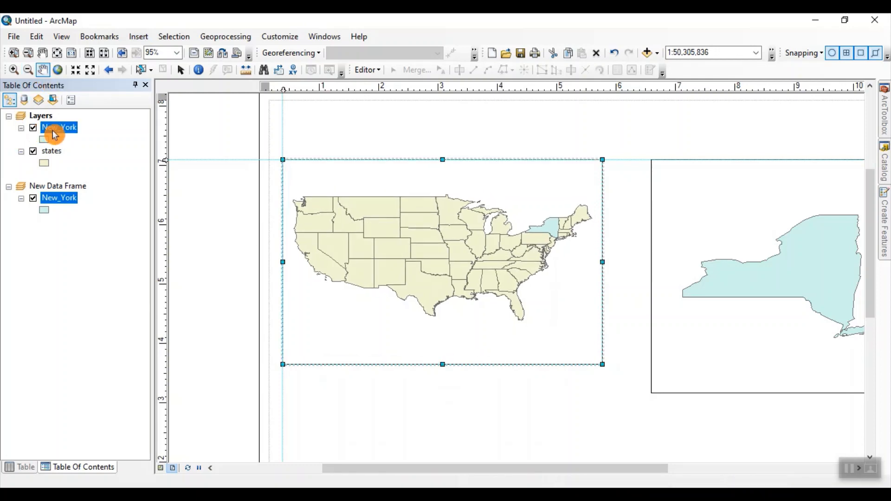
{"action": "right_click", "coordinate": [55, 136]}
{"action": "left_click", "coordinate": [69, 151]}
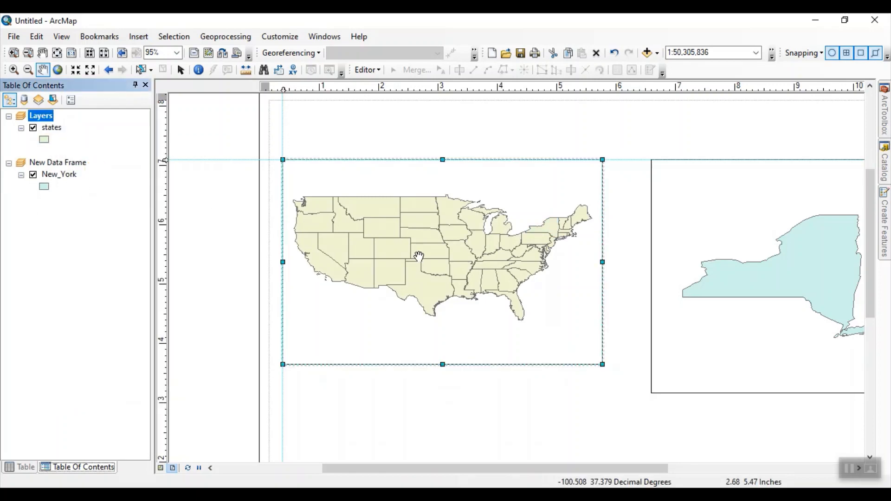
{"action": "left_click_drag", "start_coordinate": [366, 240], "coordinate": [370, 242]}
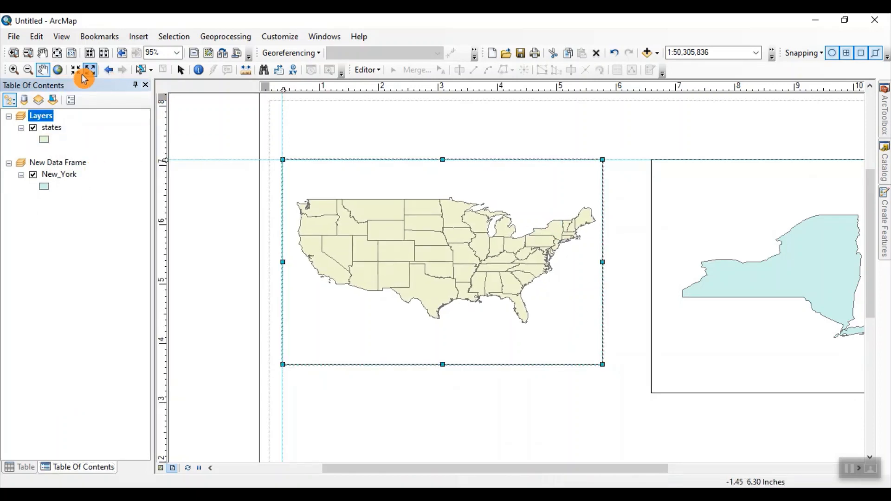
Step: Shorten the states data frame to about 3.1 inches high and enlarge the New York data frame to about 5 by 4.5 inches
{"action": "left_click", "coordinate": [182, 74]}
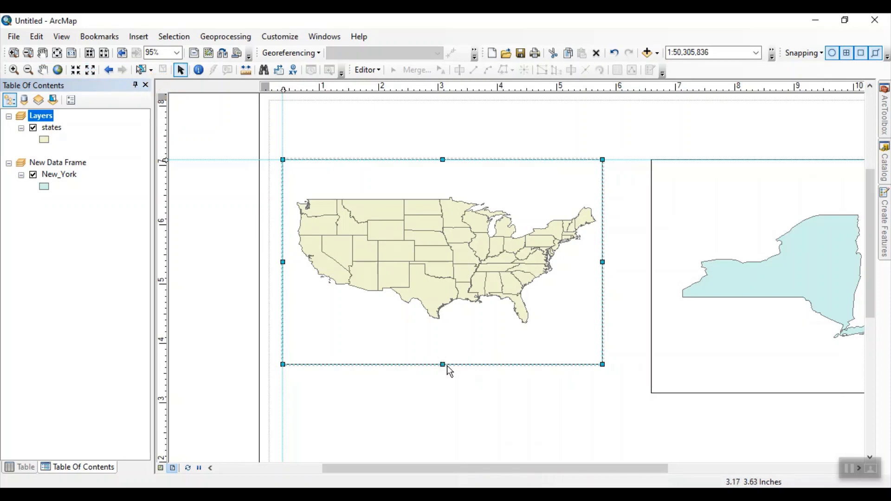
{"action": "left_click_drag", "start_coordinate": [444, 365], "coordinate": [448, 344]}
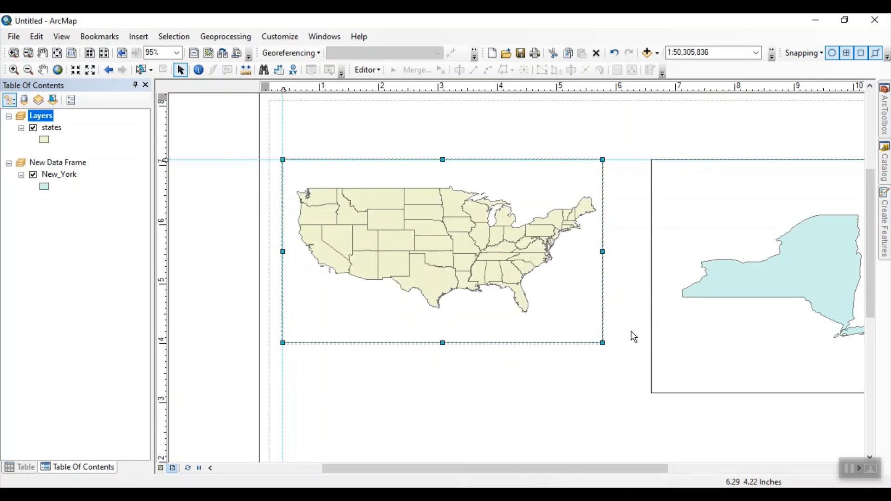
{"action": "scroll", "coordinate": [628, 328], "scroll_direction": "up", "scroll_amount": 1}
{"action": "scroll", "coordinate": [630, 332], "scroll_direction": "up", "scroll_amount": 3}
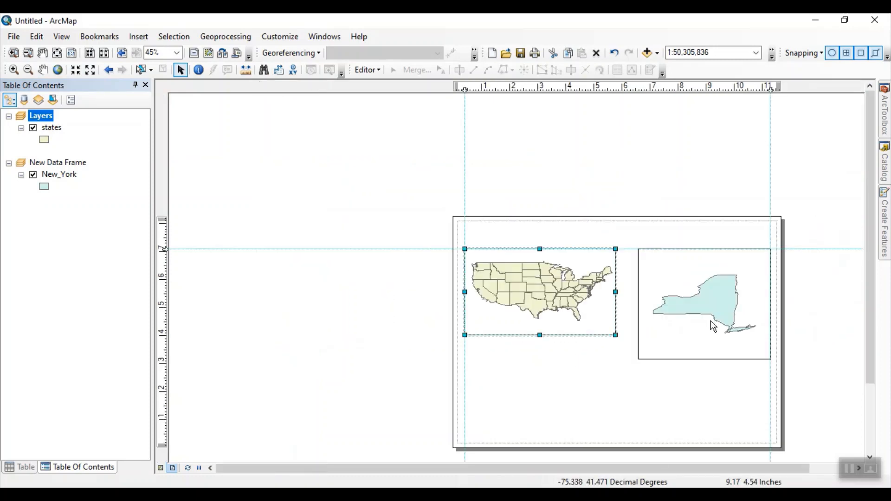
{"action": "left_click_drag", "start_coordinate": [713, 325], "coordinate": [675, 304]}
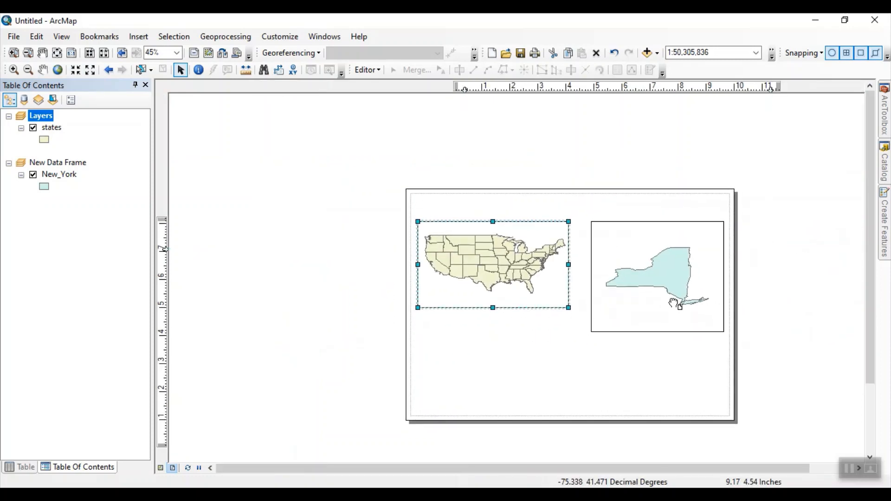
{"action": "left_click", "coordinate": [610, 304]}
{"action": "left_click", "coordinate": [610, 304]}
{"action": "mouse_move", "coordinate": [591, 331]}
{"action": "left_mouse_down"}
{"action": "mouse_move", "coordinate": [573, 366]}
{"action": "mouse_move", "coordinate": [589, 363]}
{"action": "mouse_move", "coordinate": [585, 347]}
{"action": "left_mouse_up"}
{"action": "left_click", "coordinate": [576, 370]}
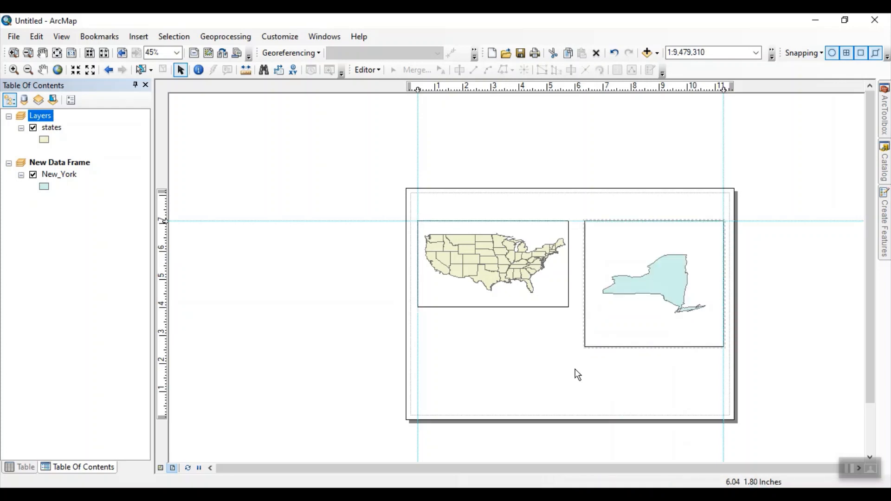
Step: Give the New_York layer the Hollow symbol with a thicker outline
{"action": "left_click", "coordinate": [668, 274]}
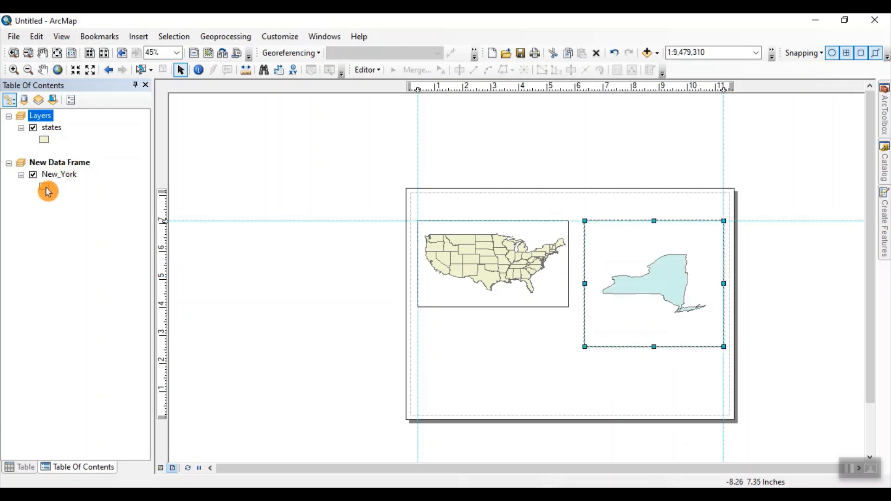
{"action": "left_click", "coordinate": [47, 190]}
{"action": "left_click", "coordinate": [237, 148]}
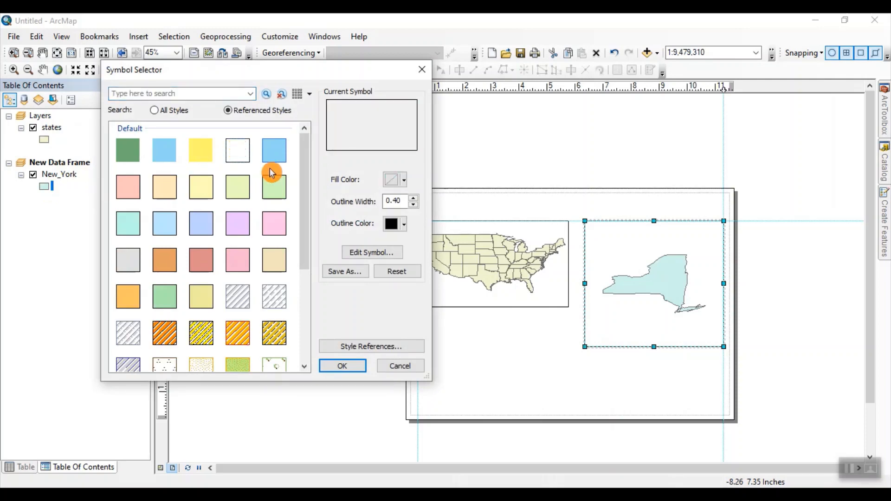
{"action": "left_click", "coordinate": [416, 199]}
{"action": "left_click", "coordinate": [344, 366]}
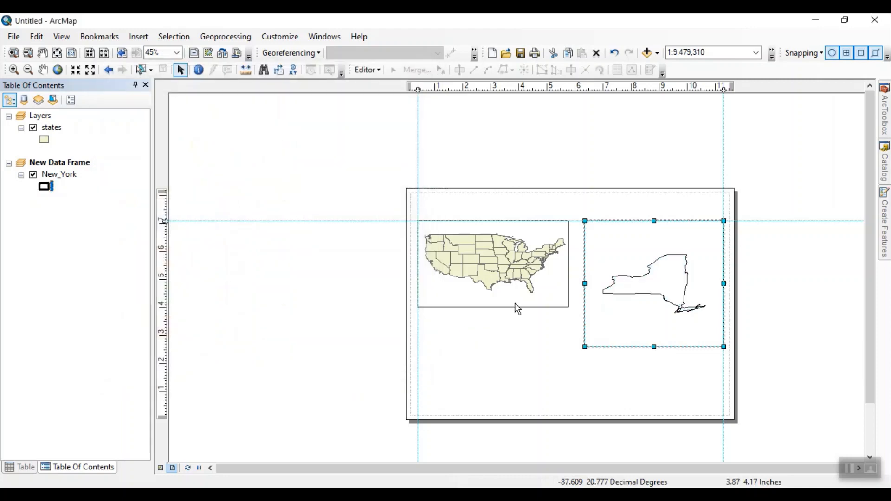
Step: Change the states layer's symbol to Hollow, keeping the 0.40 outline width
{"action": "left_click", "coordinate": [42, 144]}
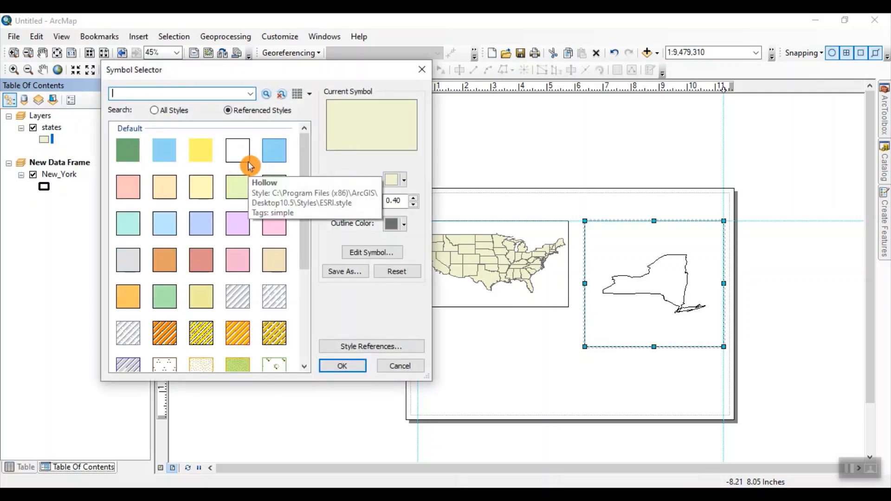
{"action": "left_click", "coordinate": [241, 153]}
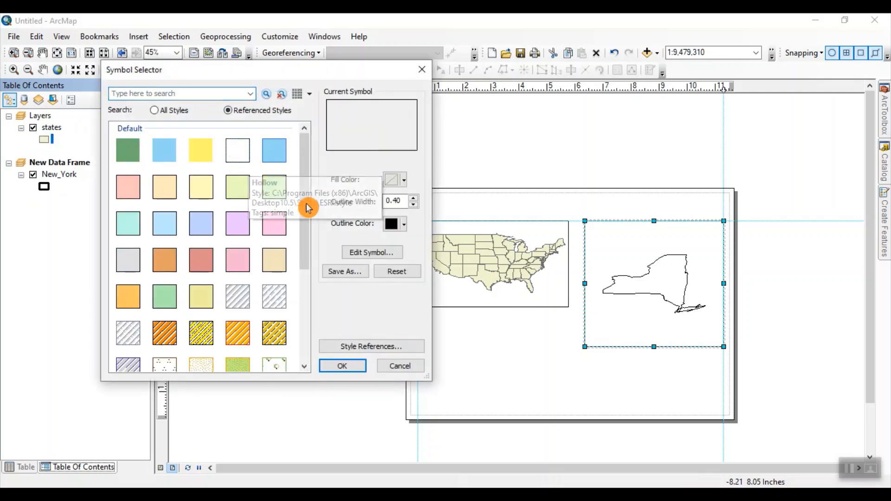
{"action": "left_click", "coordinate": [333, 367]}
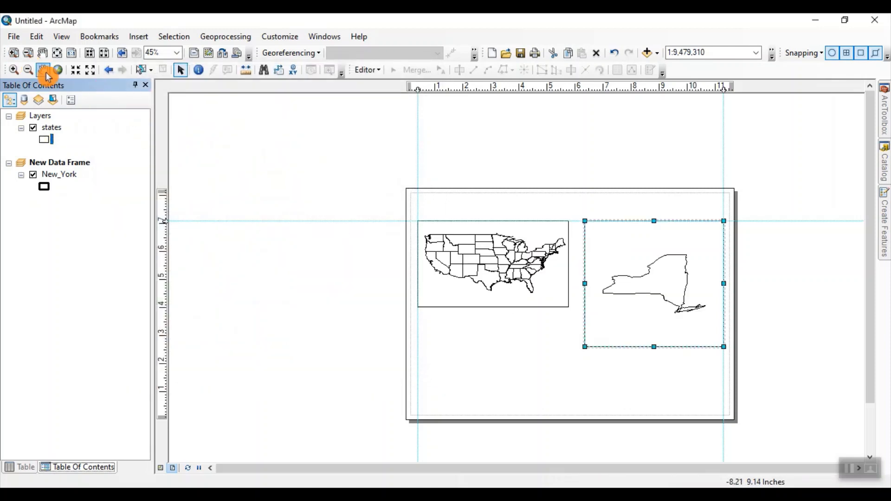
Step: Pan the states map slightly downward to center it vertically within its data frame
{"action": "left_click", "coordinate": [462, 258]}
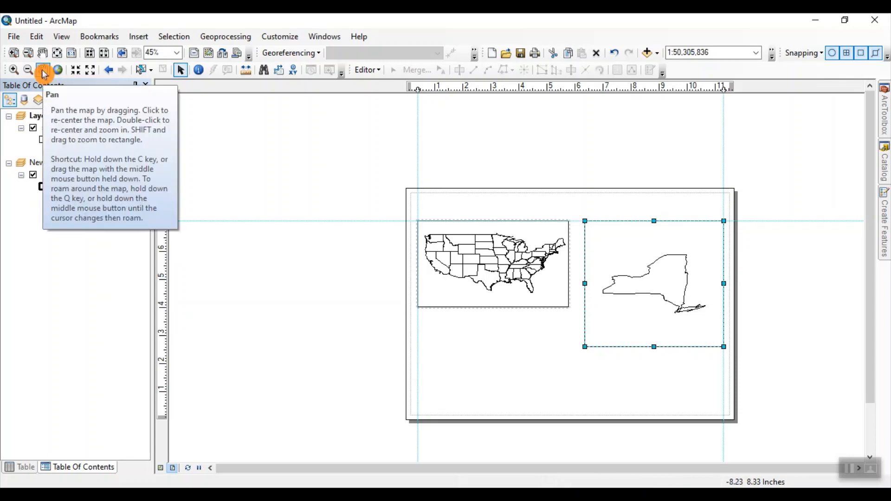
{"action": "left_click", "coordinate": [434, 296]}
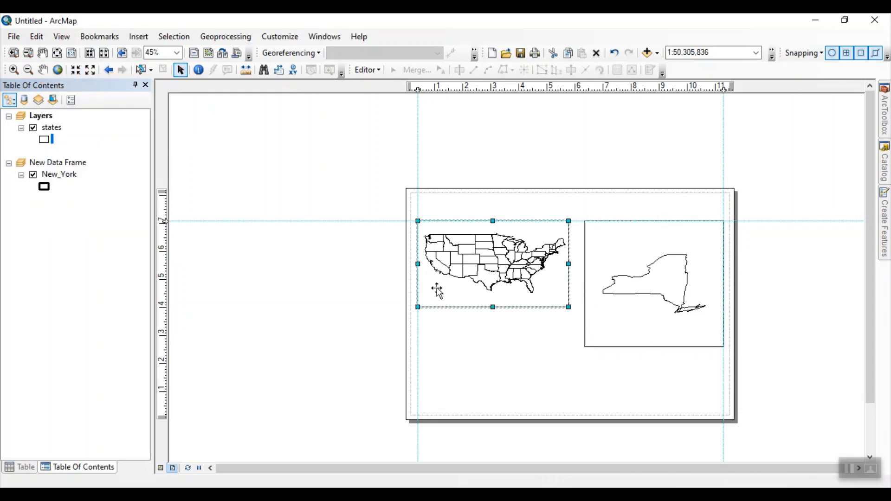
{"action": "left_click", "coordinate": [44, 70]}
{"action": "left_click_drag", "start_coordinate": [481, 253], "coordinate": [490, 268]}
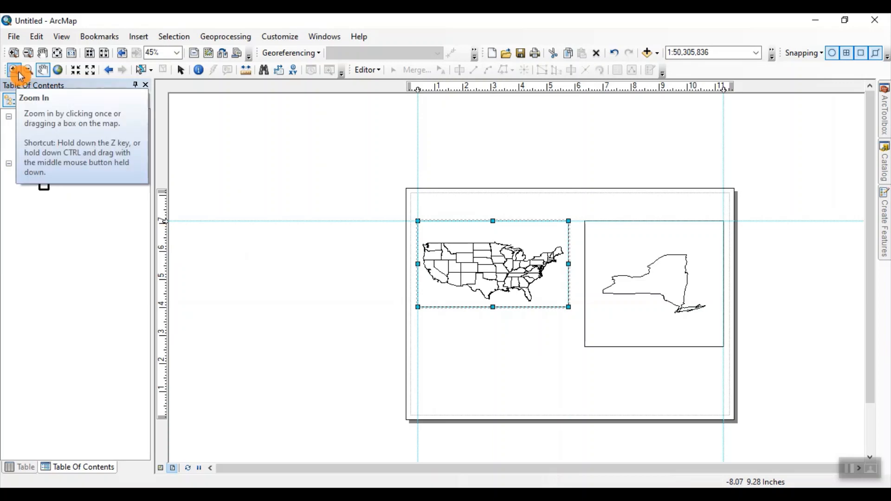
Step: Enlarge the New York map to a scale of about 1:8,266,038 and reposition it lower in its data frame, leaving the frame deselected
{"action": "left_click", "coordinate": [180, 70]}
{"action": "left_click", "coordinate": [632, 251]}
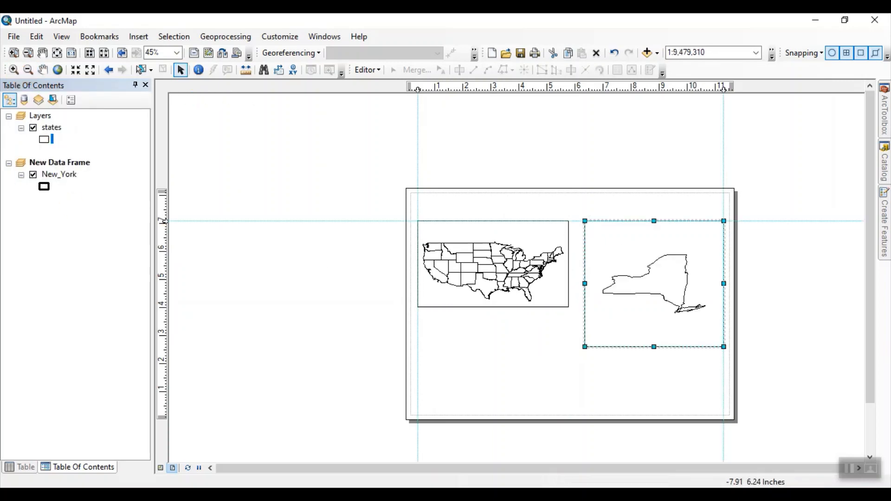
{"action": "left_click", "coordinate": [14, 70]}
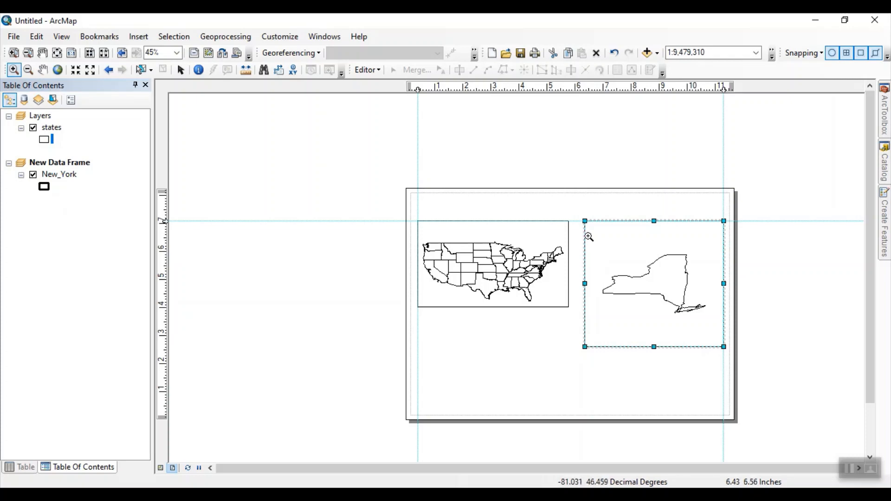
{"action": "left_click_drag", "start_coordinate": [665, 335], "coordinate": [715, 340]}
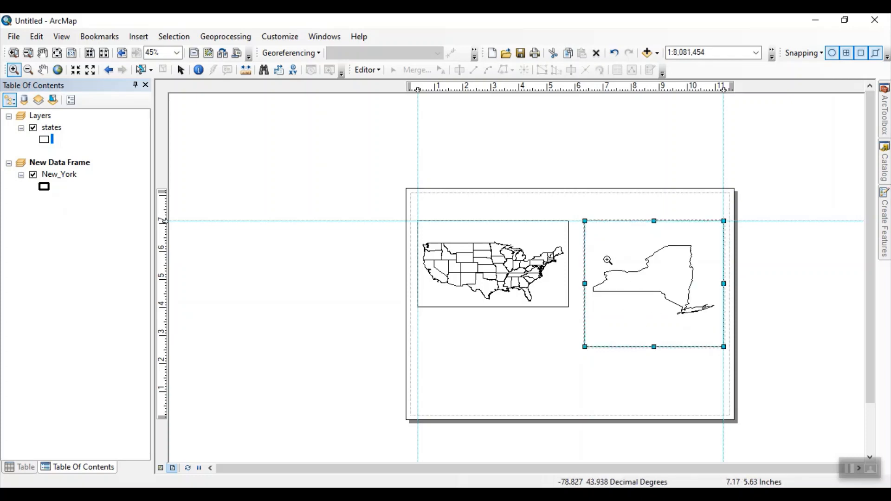
{"action": "left_click_drag", "start_coordinate": [595, 249], "coordinate": [712, 338]}
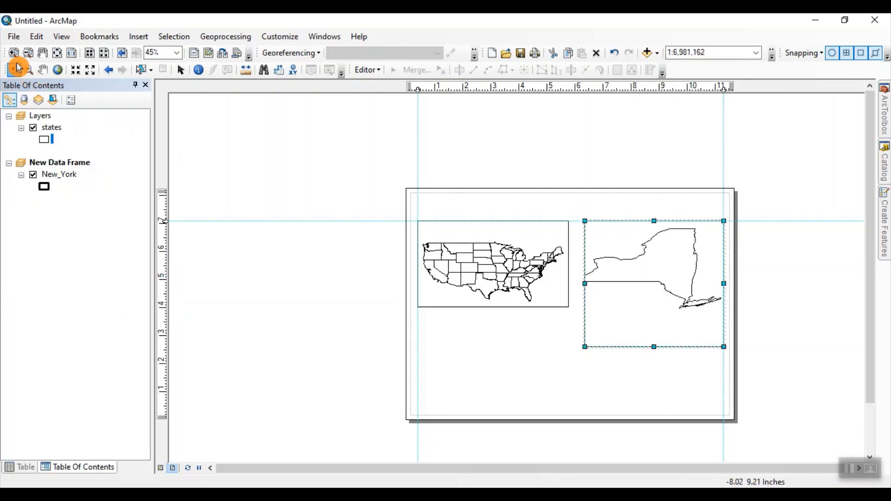
{"action": "left_click", "coordinate": [28, 70]}
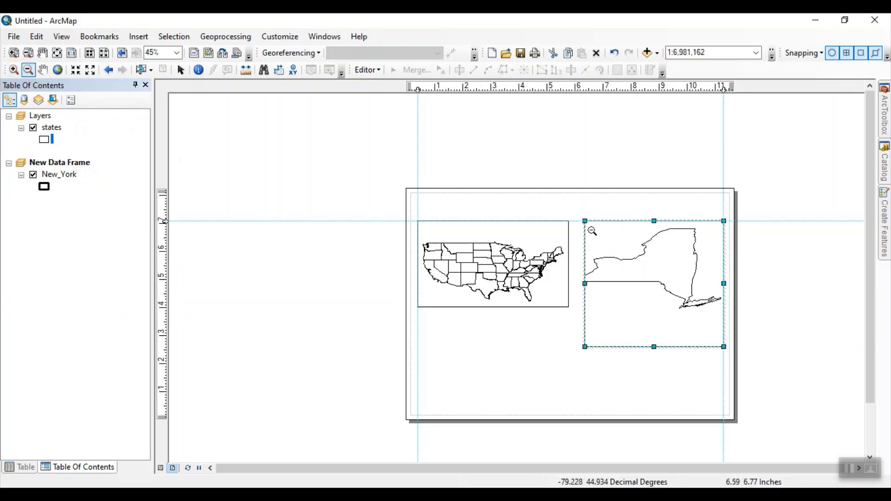
{"action": "left_click_drag", "start_coordinate": [631, 307], "coordinate": [717, 338]}
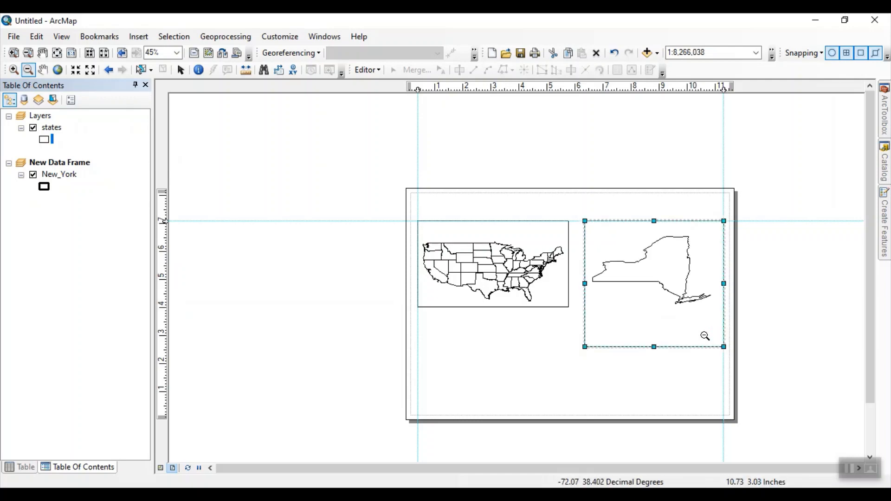
{"action": "left_click", "coordinate": [42, 72]}
{"action": "left_click_drag", "start_coordinate": [627, 257], "coordinate": [658, 298]}
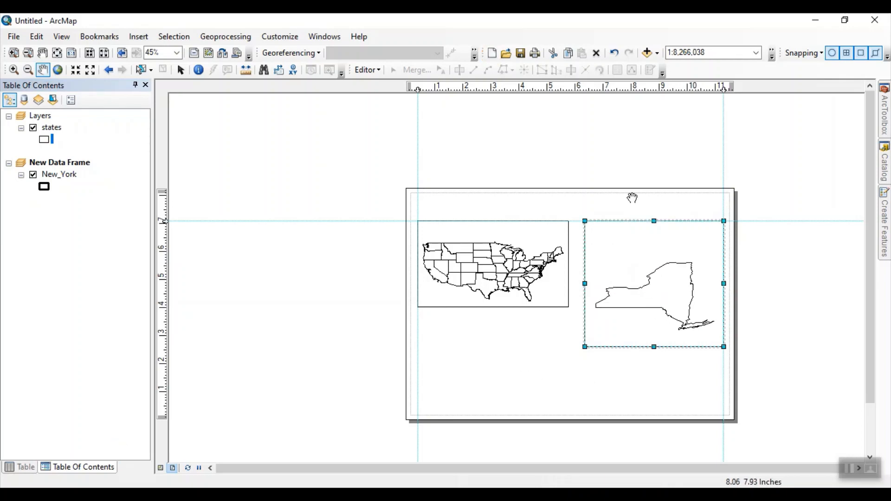
{"action": "left_click_drag", "start_coordinate": [631, 198], "coordinate": [607, 181]}
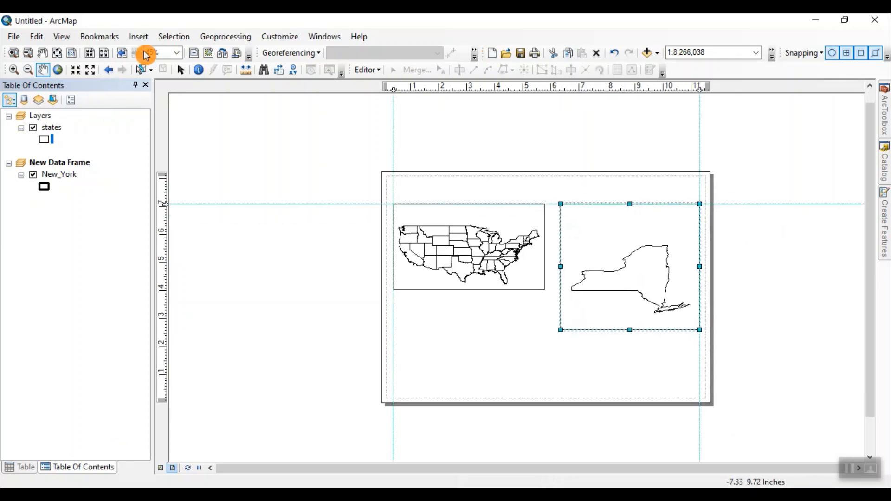
{"action": "left_click", "coordinate": [181, 71]}
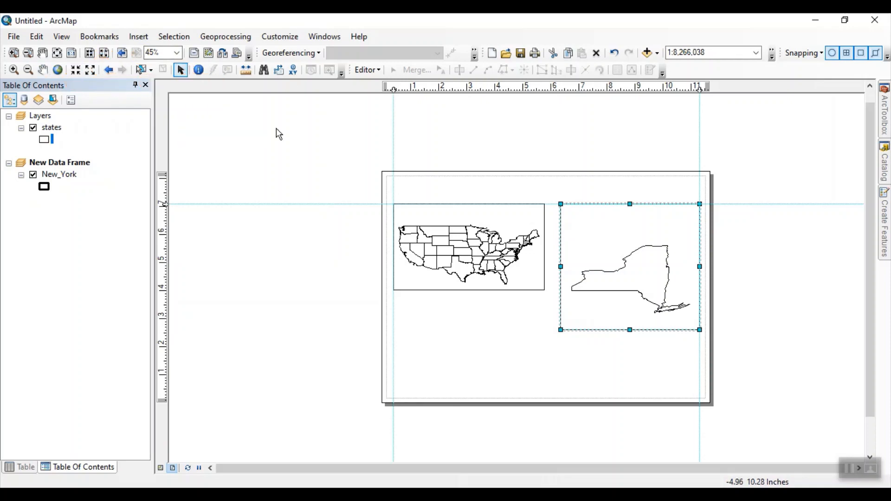
{"action": "left_click", "coordinate": [450, 314]}
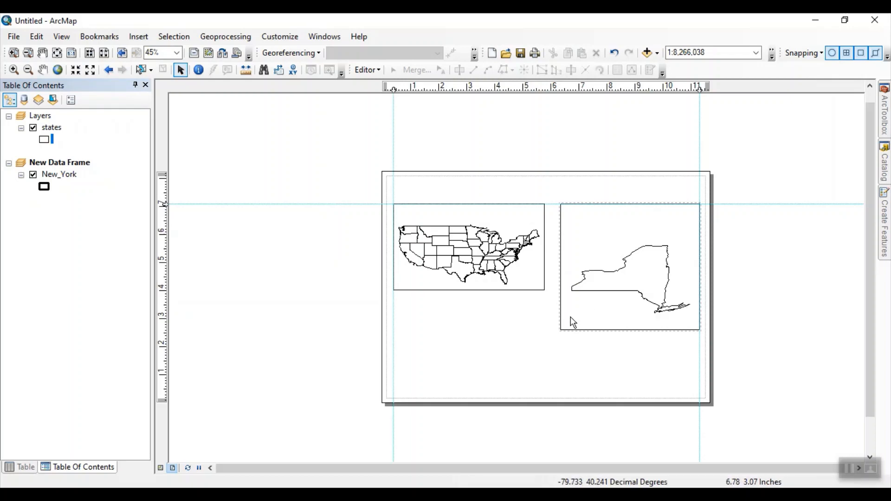
Step: Insert the ESRI North 1 north arrow and place it in the upper-right corner of the New York data frame
{"action": "left_click", "coordinate": [575, 214]}
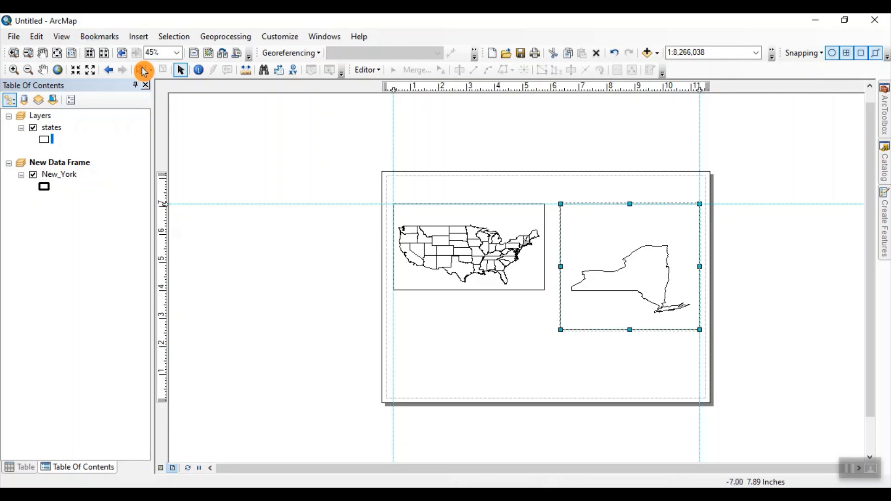
{"action": "left_click", "coordinate": [138, 37]}
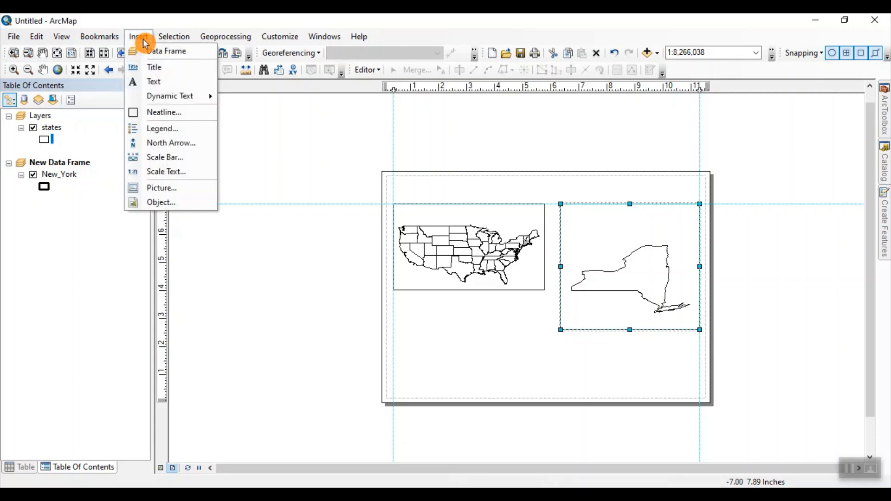
{"action": "left_click", "coordinate": [166, 144]}
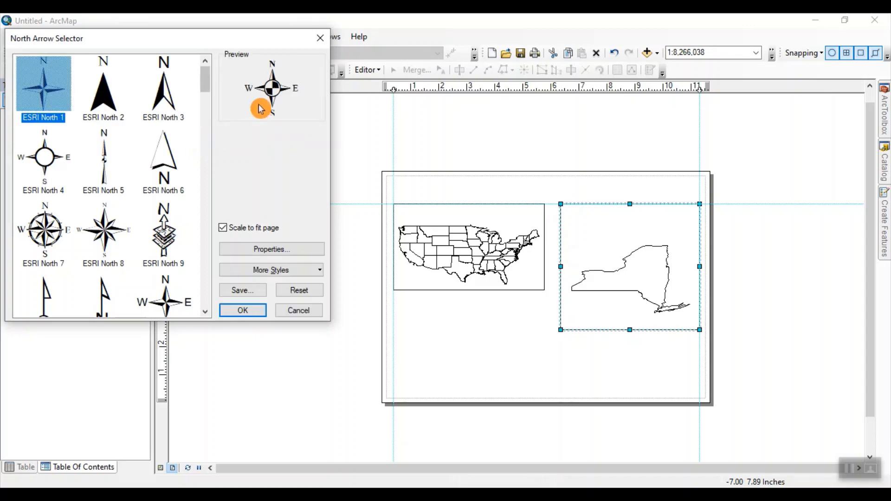
{"action": "left_click", "coordinate": [243, 310]}
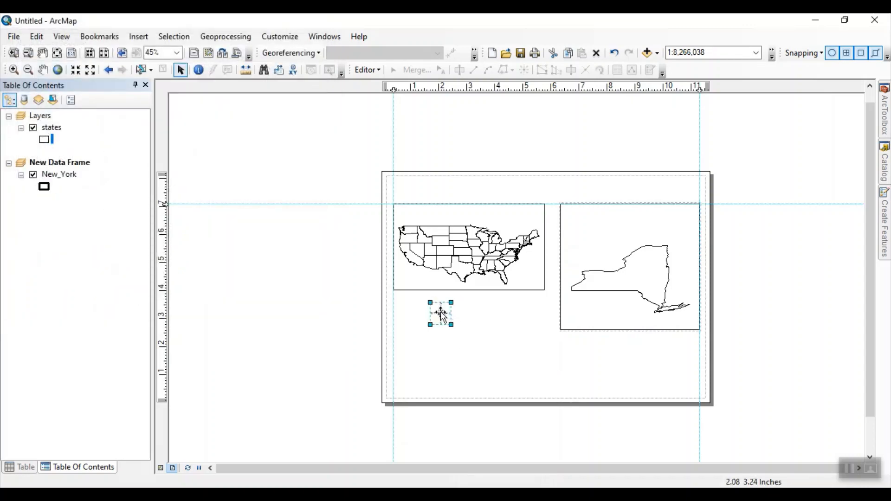
{"action": "left_click_drag", "start_coordinate": [440, 312], "coordinate": [689, 228]}
{"action": "scroll", "coordinate": [691, 243], "scroll_direction": "up", "scroll_amount": 5}
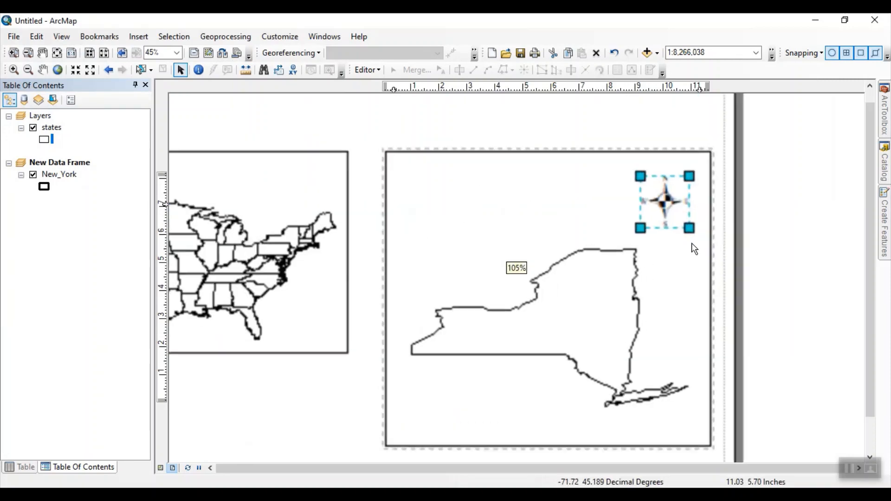
{"action": "left_click_drag", "start_coordinate": [664, 206], "coordinate": [670, 197]}
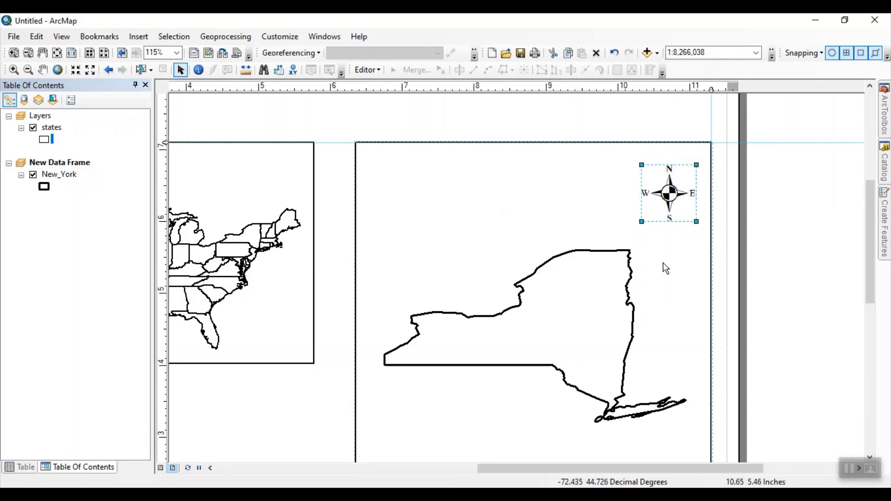
Step: Move the north arrow slightly down within the New York data frame and leave it deselected
{"action": "scroll", "coordinate": [666, 268], "scroll_direction": "down", "scroll_amount": 3}
{"action": "scroll", "coordinate": [665, 269], "scroll_direction": "down", "scroll_amount": 2}
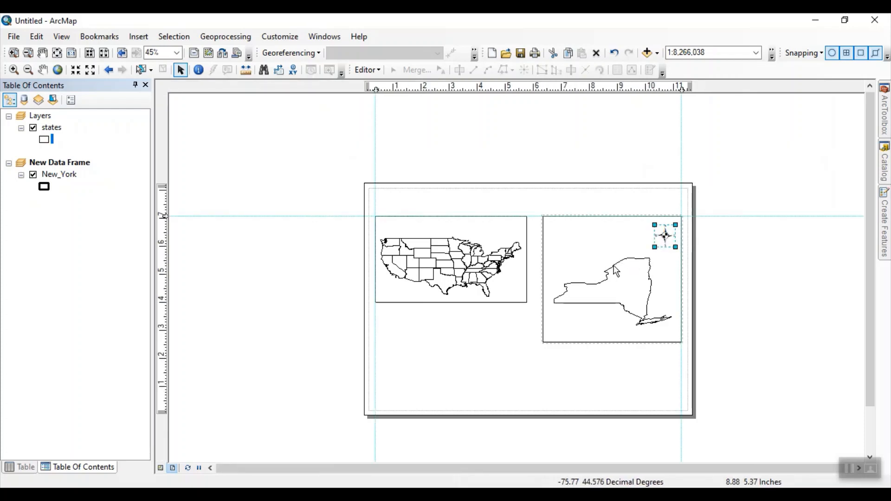
{"action": "mouse_move", "coordinate": [662, 241]}
{"action": "left_mouse_down"}
{"action": "mouse_move", "coordinate": [669, 250]}
{"action": "mouse_move", "coordinate": [660, 254]}
{"action": "left_mouse_up"}
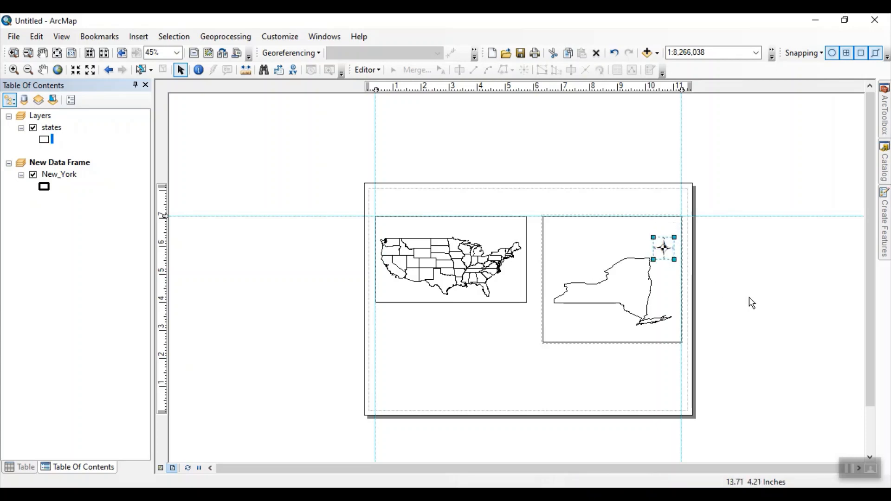
{"action": "left_click", "coordinate": [547, 368]}
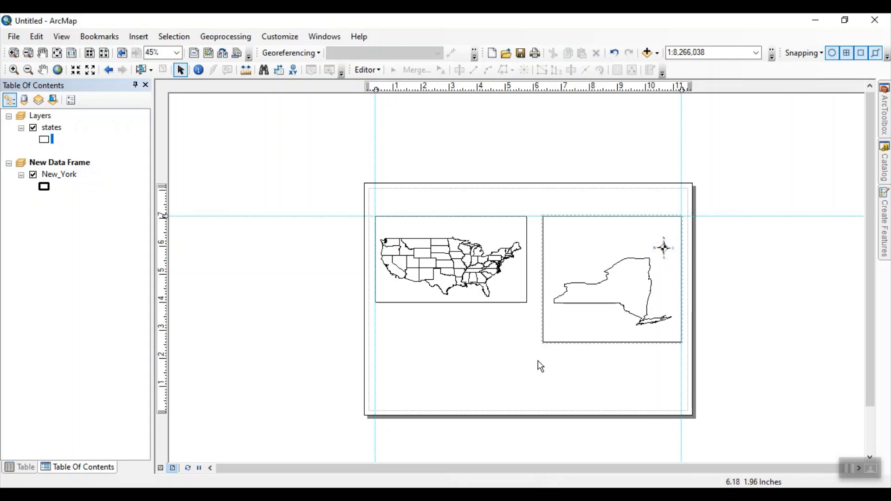
Step: Insert an Alternating Scale Bar 2 and place it in the lower-right corner of the New York data frame
{"action": "left_click", "coordinate": [142, 40]}
{"action": "left_click", "coordinate": [172, 162]}
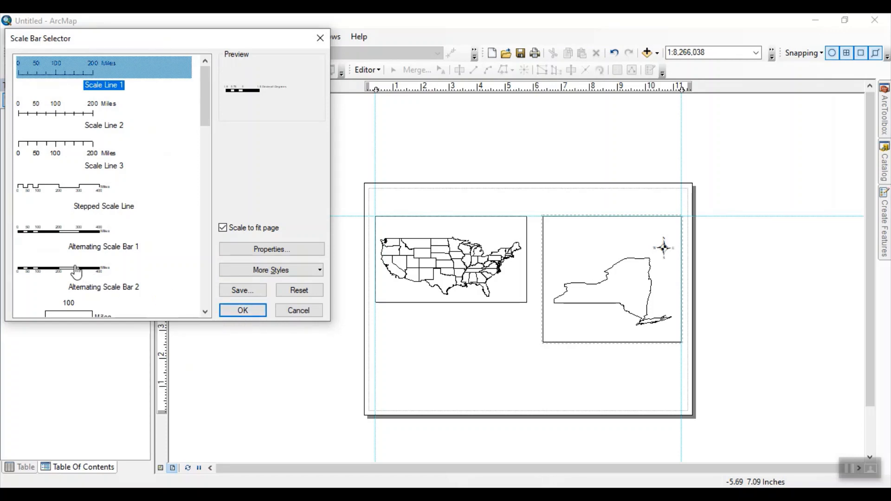
{"action": "left_click", "coordinate": [198, 262]}
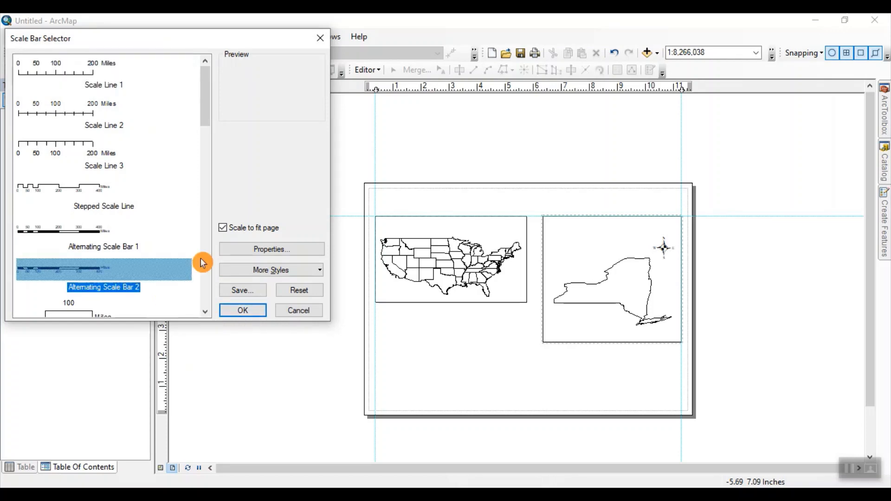
{"action": "left_click", "coordinate": [239, 312]}
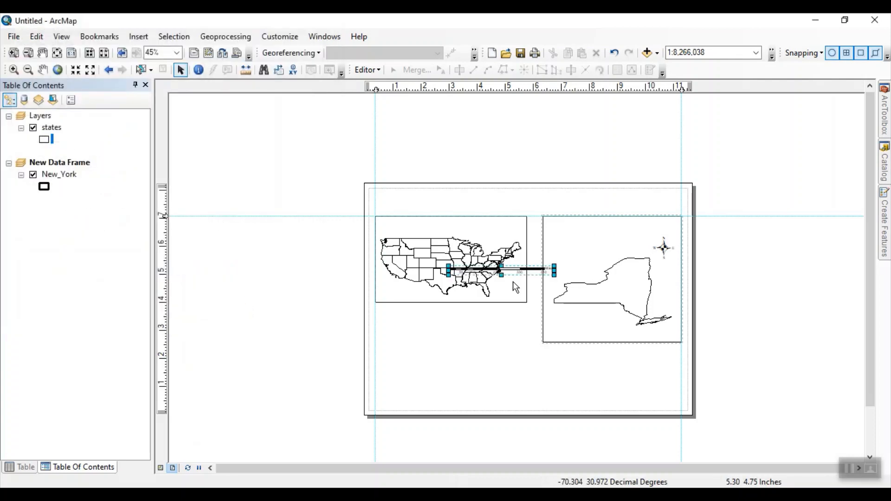
{"action": "mouse_move", "coordinate": [517, 272]}
{"action": "left_mouse_down"}
{"action": "mouse_move", "coordinate": [574, 356]}
{"action": "mouse_move", "coordinate": [601, 347]}
{"action": "left_mouse_up"}
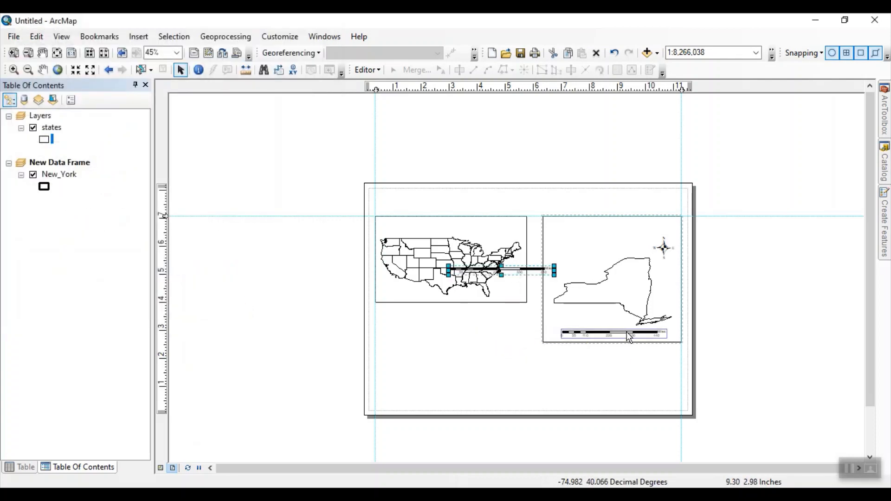
{"action": "scroll", "coordinate": [636, 345], "scroll_direction": "up", "scroll_amount": 3}
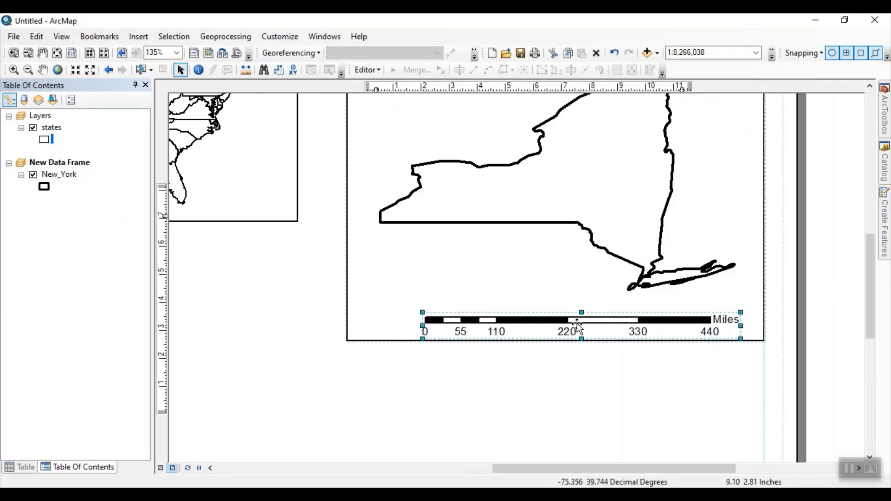
{"action": "left_click_drag", "start_coordinate": [577, 323], "coordinate": [589, 323]}
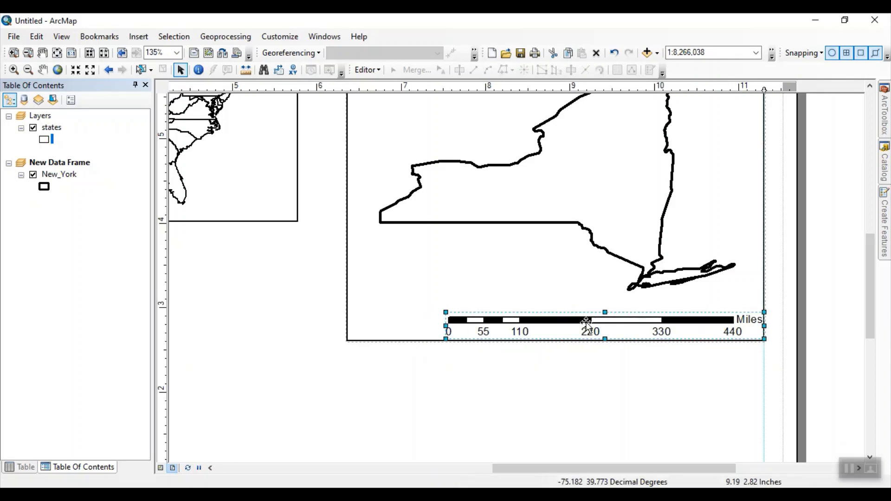
Step: Set the scale bar's division units to Kilometers and its label to Km
{"action": "double_click", "coordinate": [585, 322]}
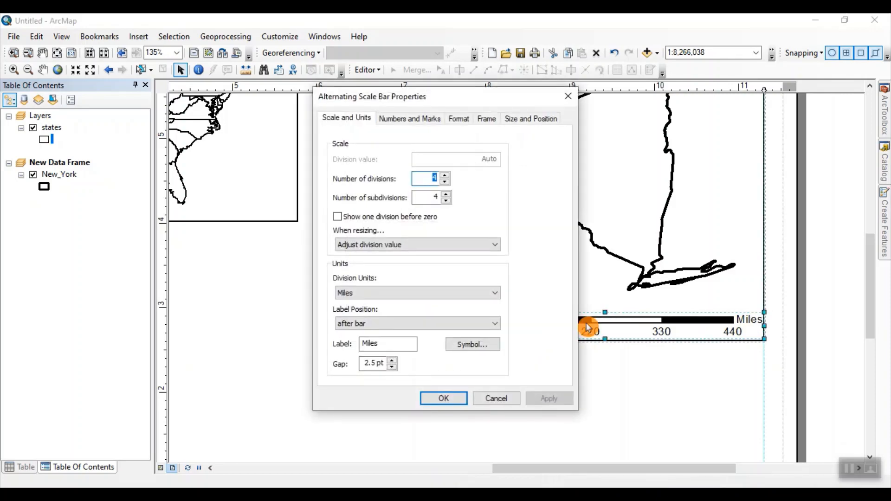
{"action": "left_click", "coordinate": [497, 298]}
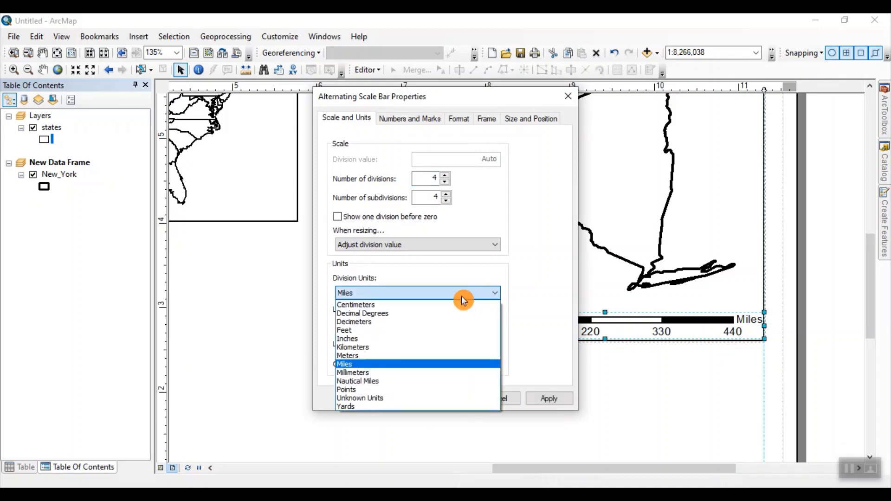
{"action": "left_click", "coordinate": [386, 347]}
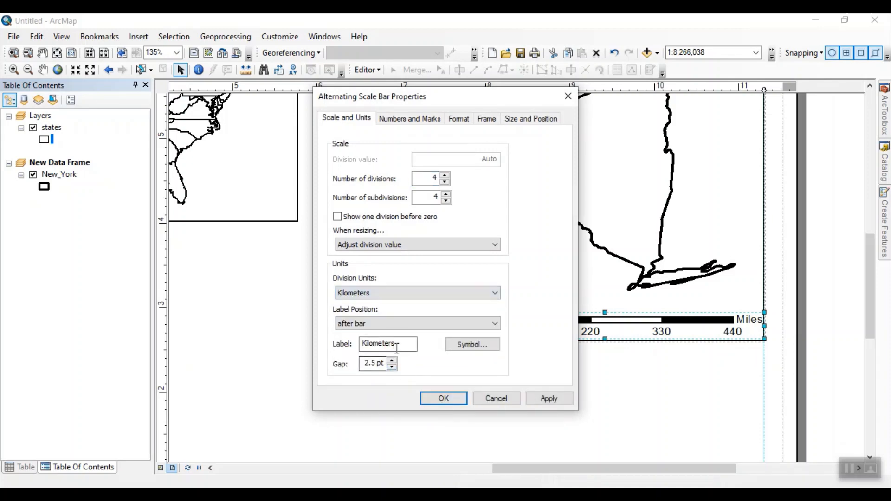
{"action": "left_click_drag", "start_coordinate": [399, 345], "coordinate": [352, 344]}
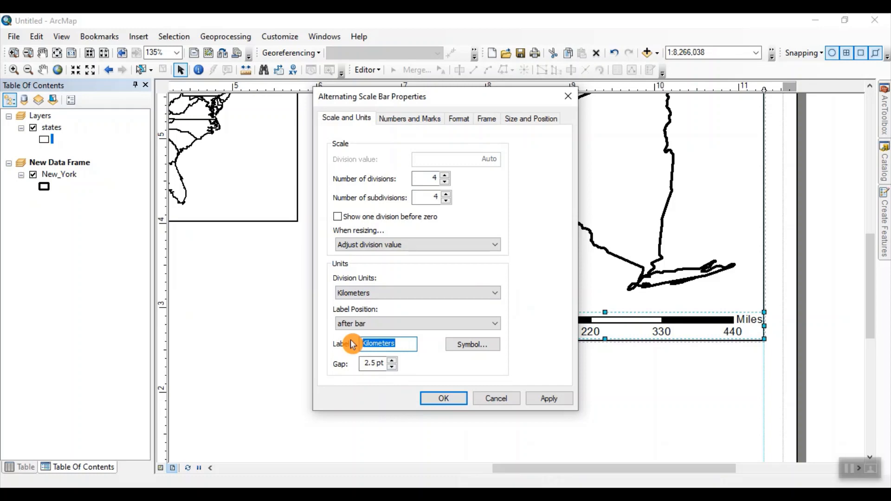
{"action": "type", "text": "Km"}
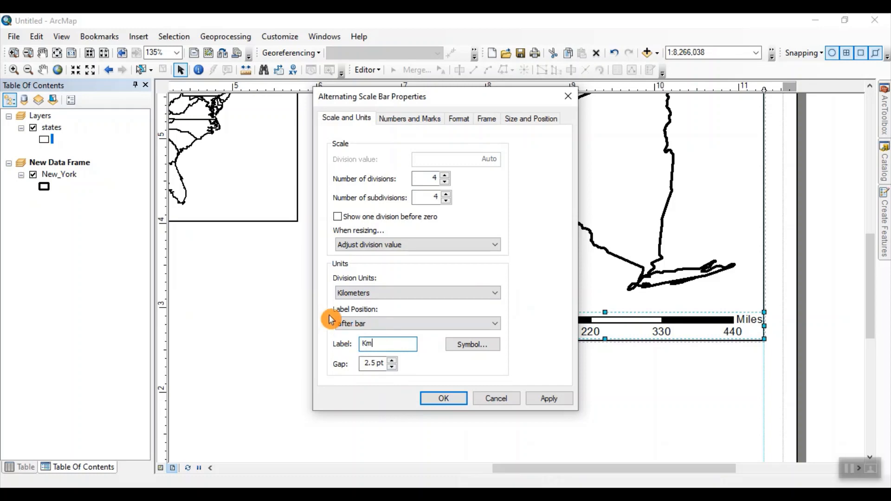
Step: Set the scale bar's number of subdivisions to 2, keeping 4 divisions, and apply the scale bar properties
{"action": "left_click", "coordinate": [399, 119]}
{"action": "left_click", "coordinate": [342, 120]}
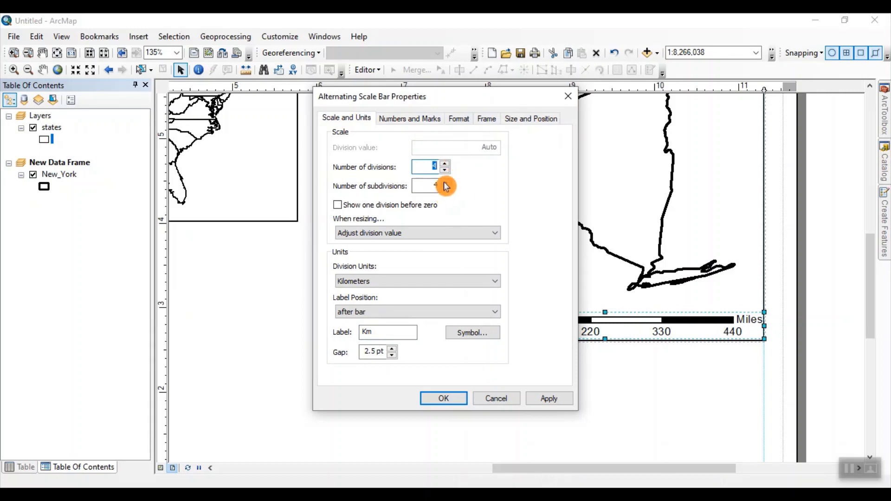
{"action": "left_click_drag", "start_coordinate": [448, 107], "coordinate": [290, 134]}
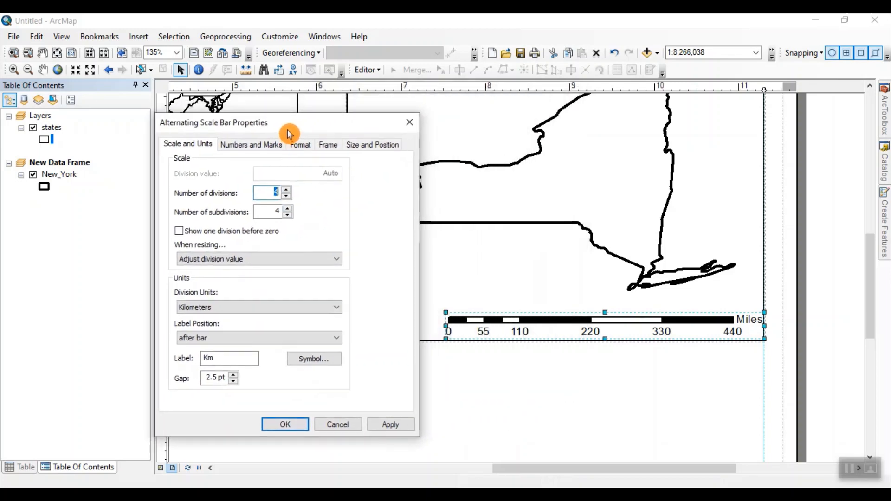
{"action": "left_click", "coordinate": [289, 215]}
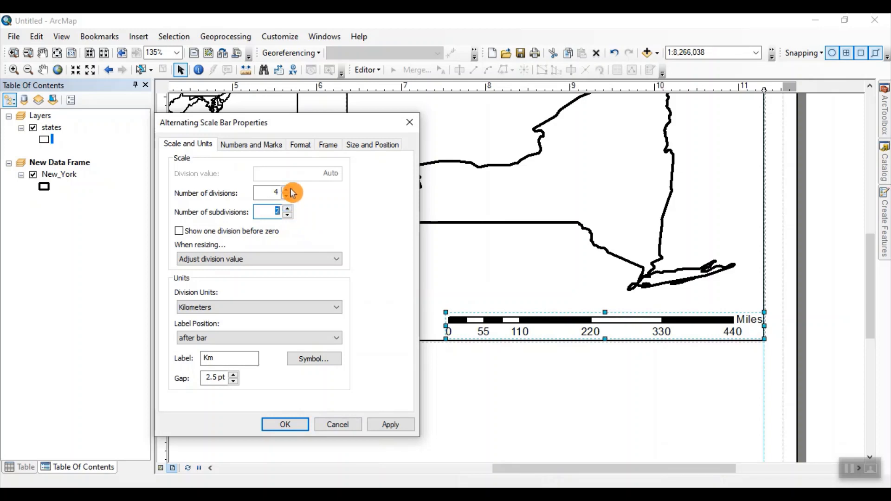
{"action": "left_click", "coordinate": [384, 426]}
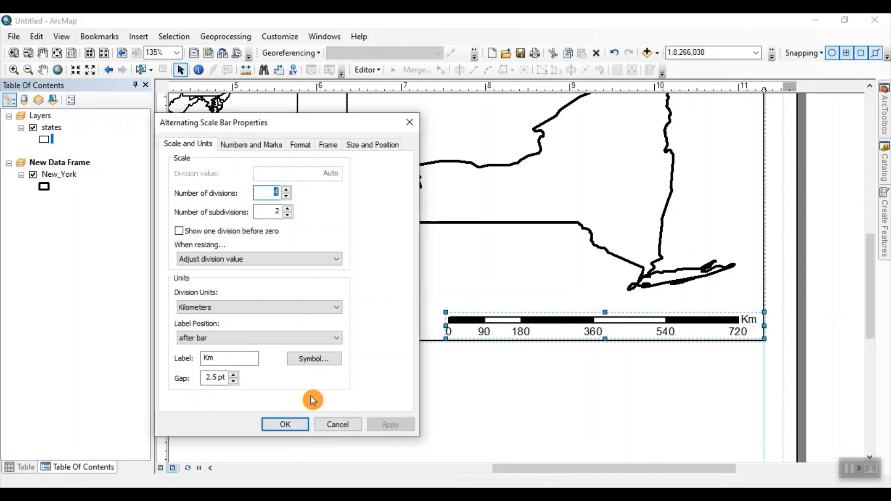
{"action": "left_click", "coordinate": [285, 424]}
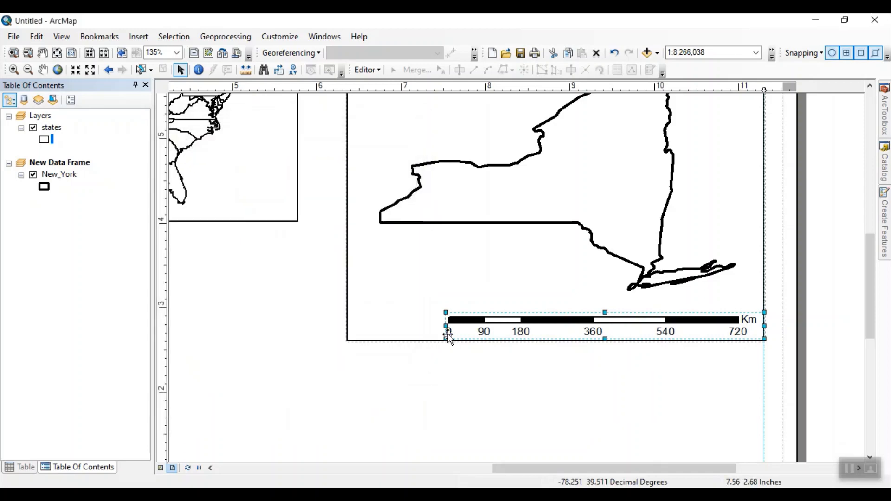
Step: Stretch the scale bar leftward until its range reaches 800 Km, leaving it deselected
{"action": "left_click_drag", "start_coordinate": [443, 341], "coordinate": [420, 325]}
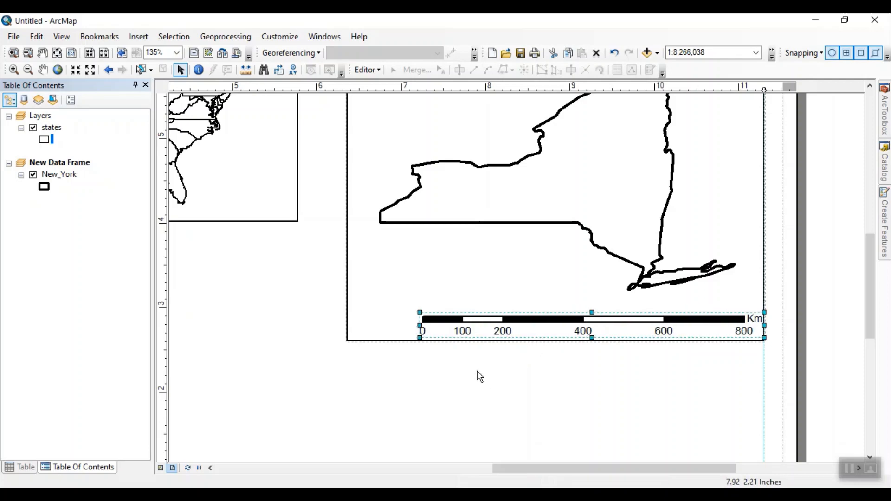
{"action": "left_click", "coordinate": [408, 366]}
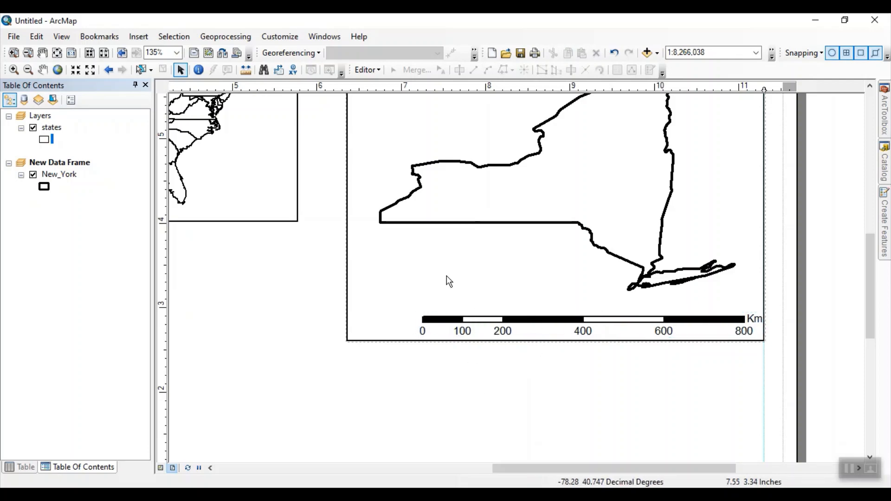
{"action": "scroll", "coordinate": [561, 282], "scroll_direction": "up", "scroll_amount": 3}
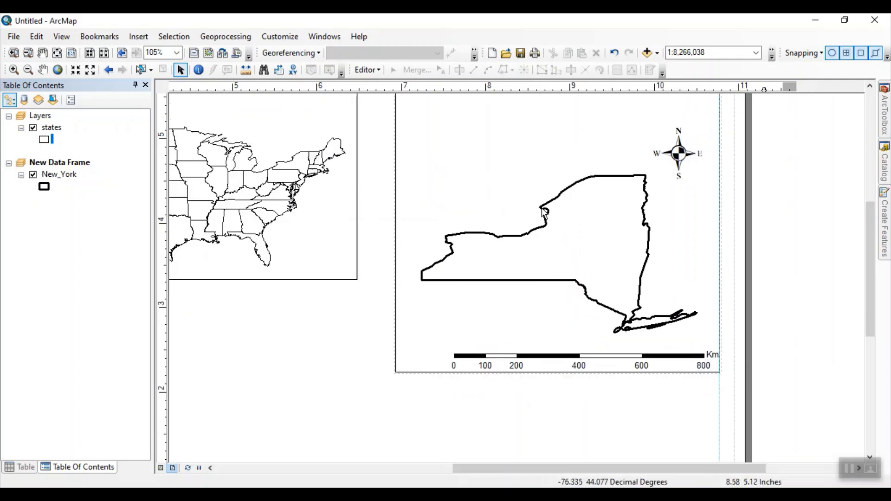
{"action": "left_click_drag", "start_coordinate": [565, 210], "coordinate": [569, 229]}
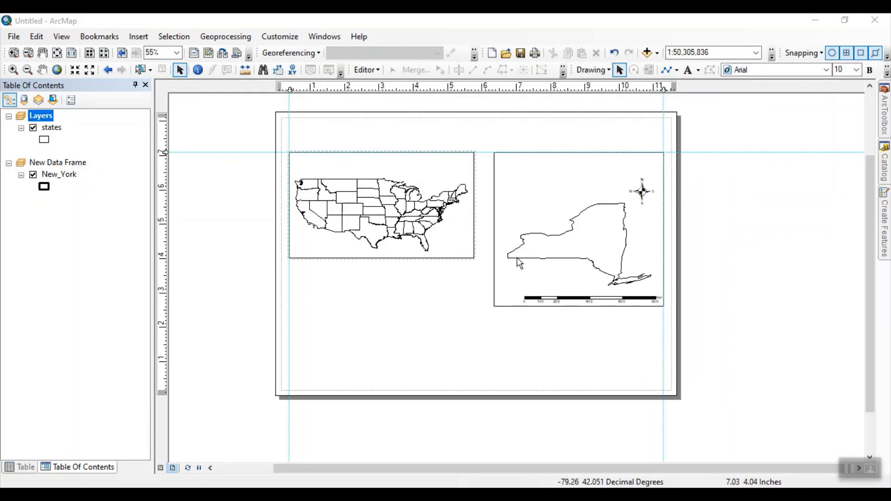
Step: Add a labels-only graticule with 1-degree latitude and longitude intervals to the New York data frame and apply it
{"action": "double_click", "coordinate": [67, 163]}
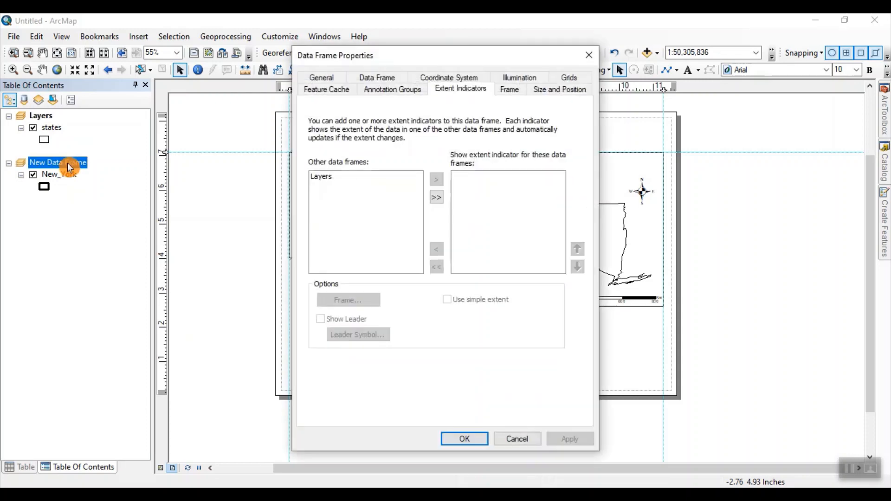
{"action": "left_click", "coordinate": [564, 78]}
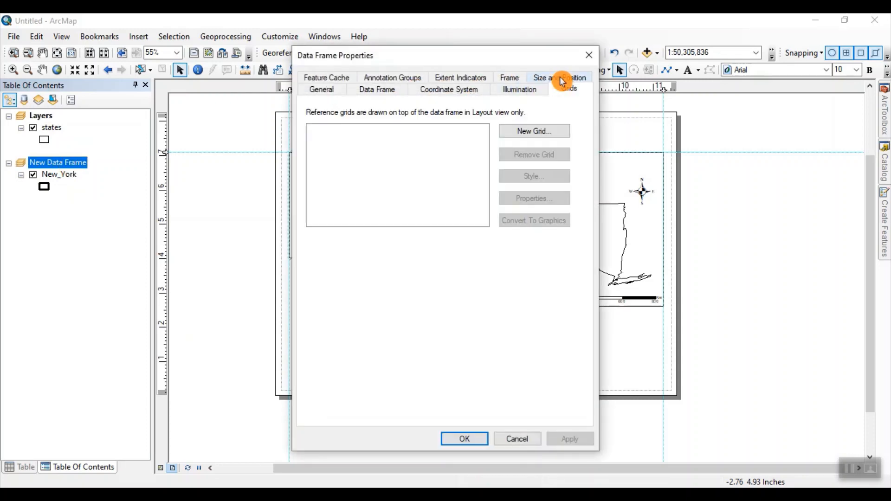
{"action": "left_click", "coordinate": [534, 131]}
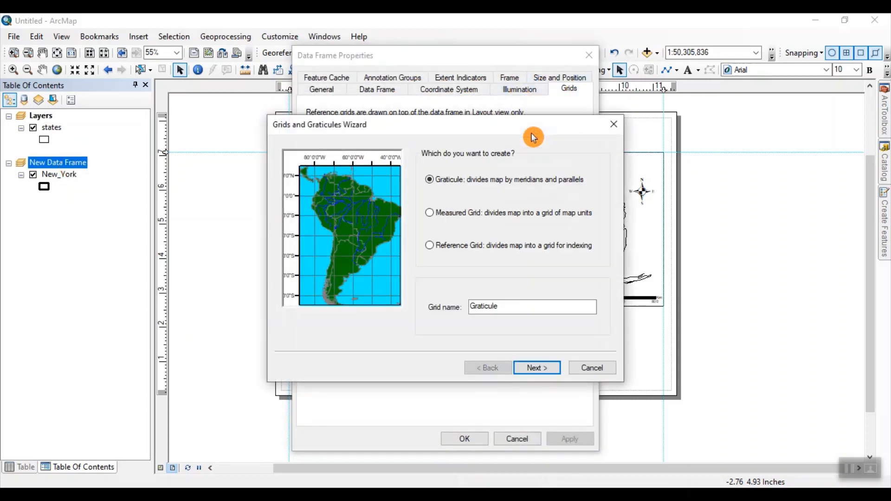
{"action": "left_click", "coordinate": [537, 368]}
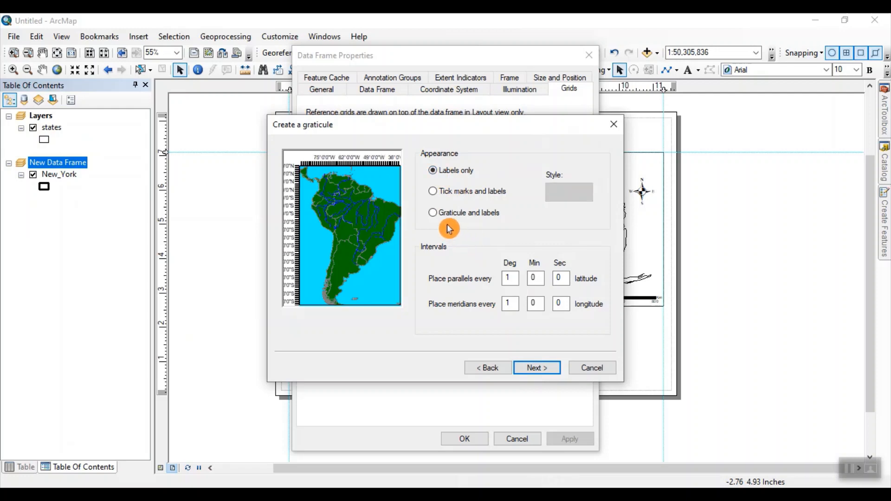
{"action": "left_click", "coordinate": [532, 374]}
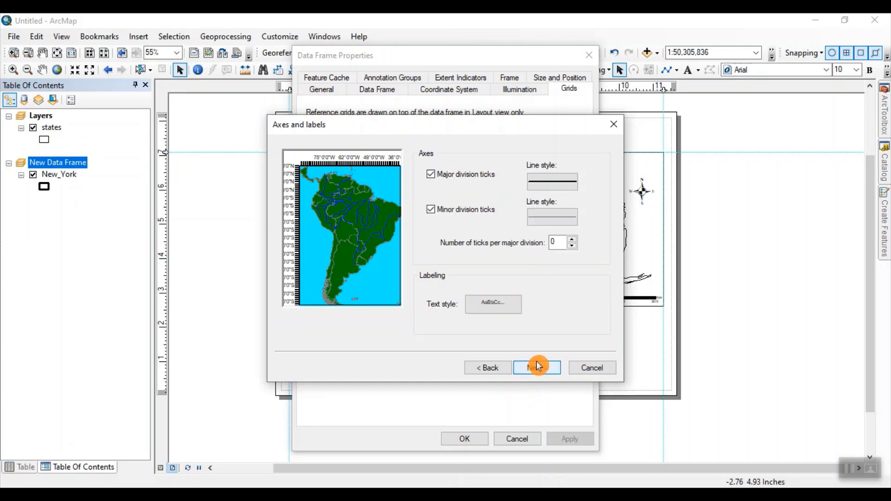
{"action": "left_click", "coordinate": [535, 370]}
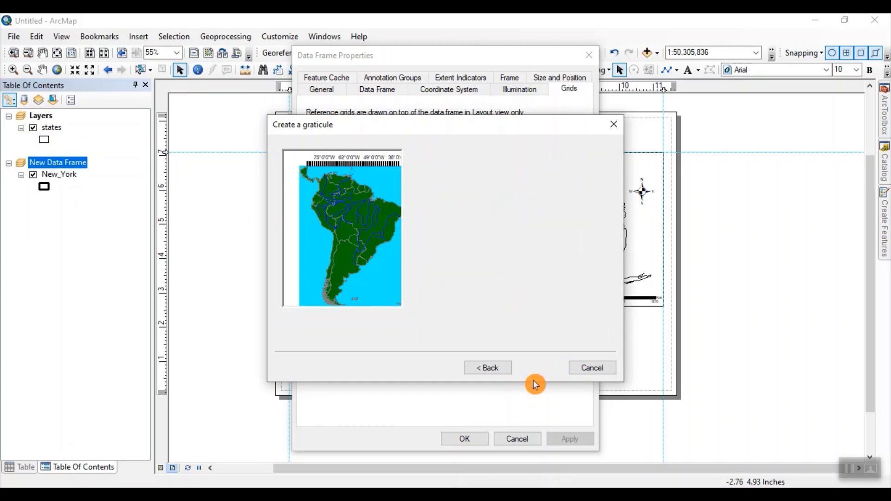
{"action": "left_click", "coordinate": [541, 370]}
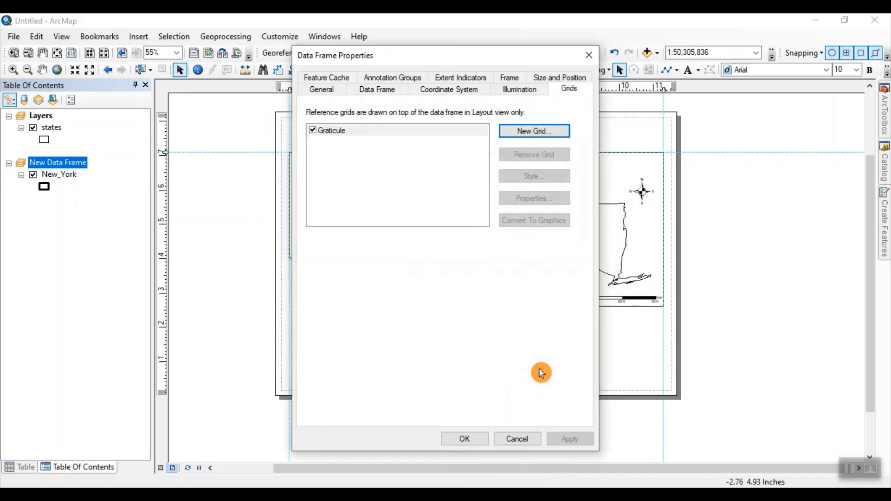
{"action": "left_click", "coordinate": [557, 441]}
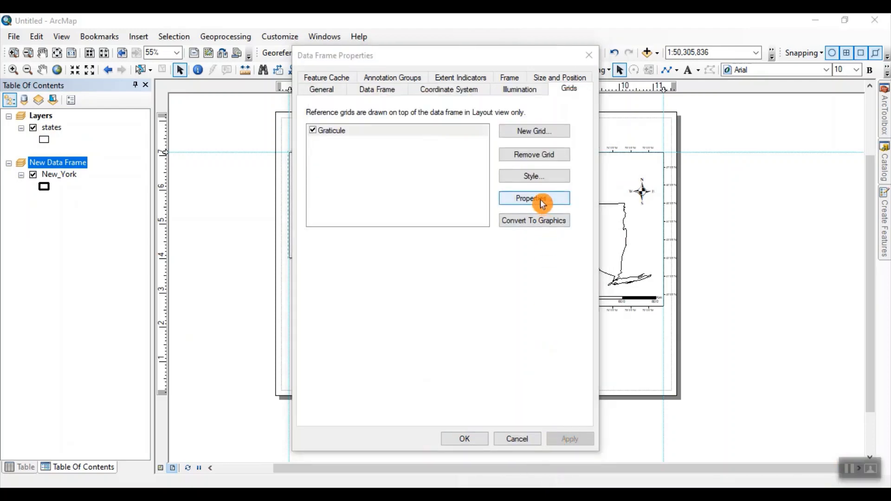
Step: Turn off the graticule's top and right axis labels in its reference system properties, keeping left and bottom
{"action": "left_click", "coordinate": [539, 199]}
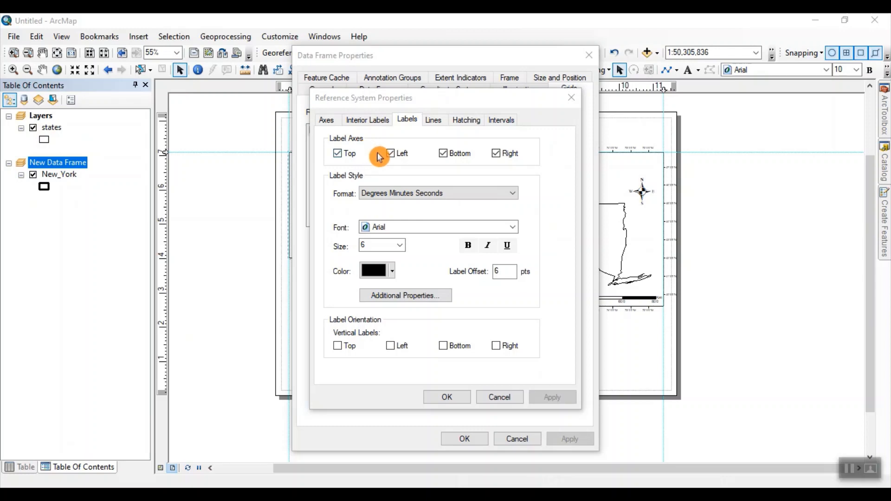
{"action": "left_click", "coordinate": [338, 153]}
{"action": "left_click", "coordinate": [496, 154]}
Step: Set the graticule label style to Times New Roman, size 12, bold
{"action": "left_click", "coordinate": [482, 225]}
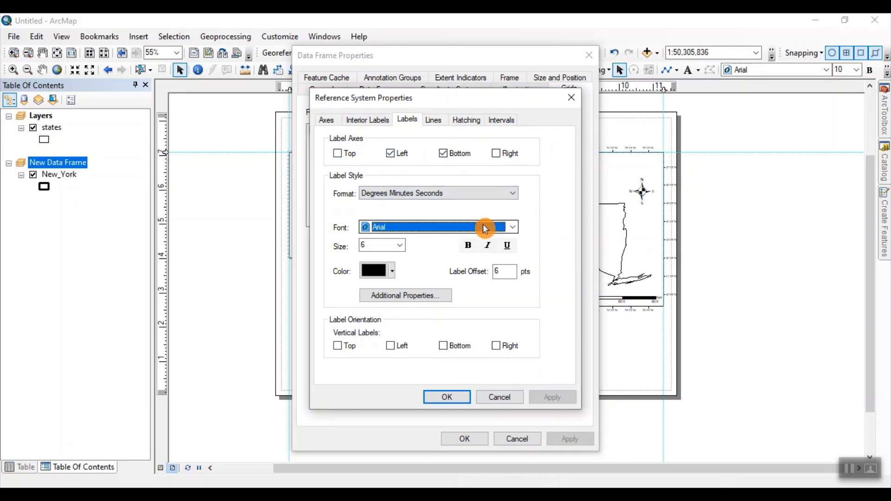
{"action": "type", "text": "ti"}
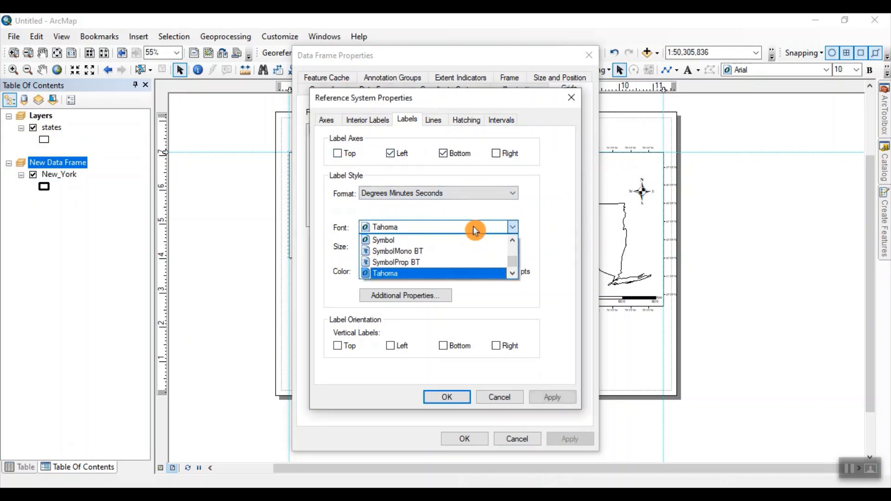
{"action": "left_click", "coordinate": [437, 272]}
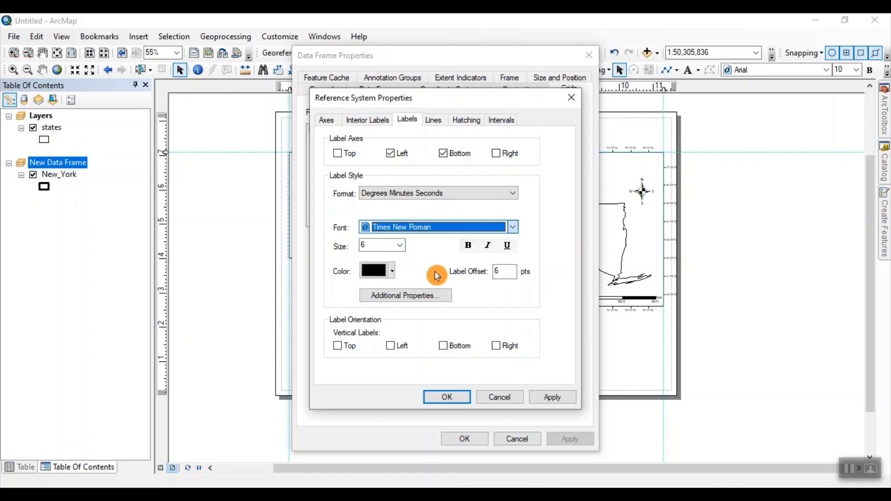
{"action": "left_click", "coordinate": [400, 247]}
{"action": "left_click", "coordinate": [374, 307]}
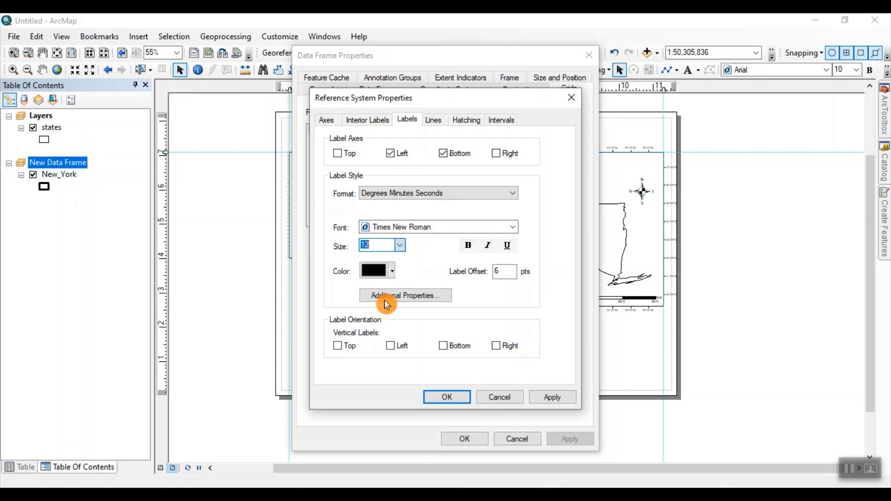
{"action": "left_click", "coordinate": [469, 246]}
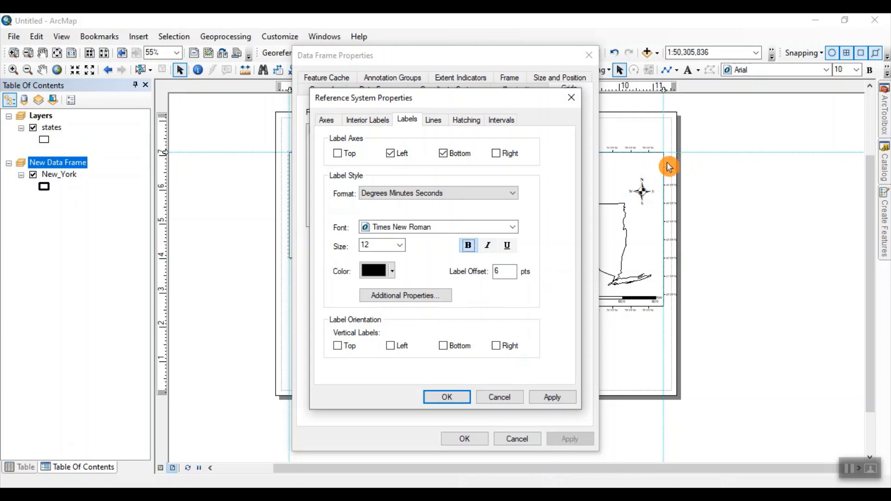
Step: Orient the graticule's left labels vertically and apply the grid and data frame properties
{"action": "left_click", "coordinate": [391, 346]}
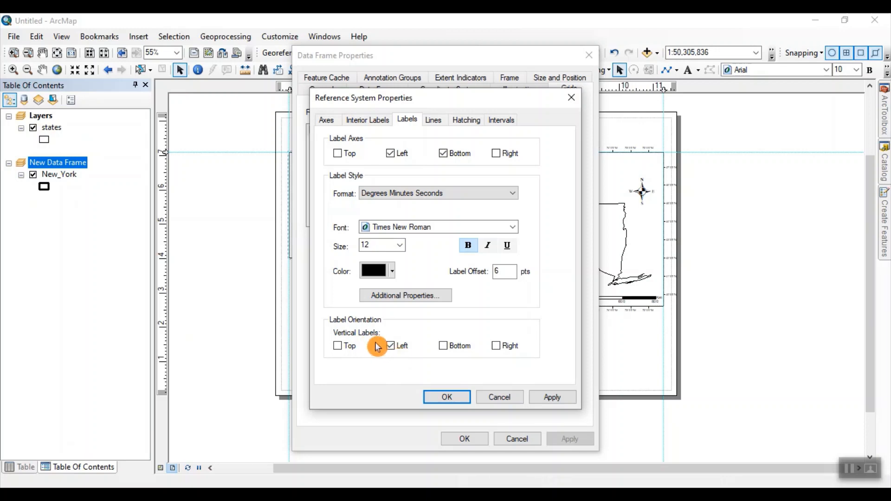
{"action": "left_click", "coordinate": [553, 400]}
{"action": "left_click", "coordinate": [447, 397]}
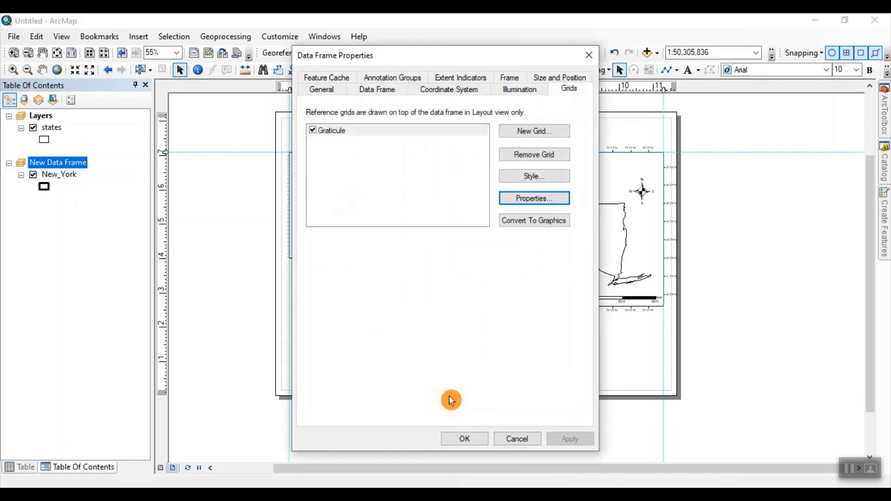
{"action": "left_click", "coordinate": [564, 438]}
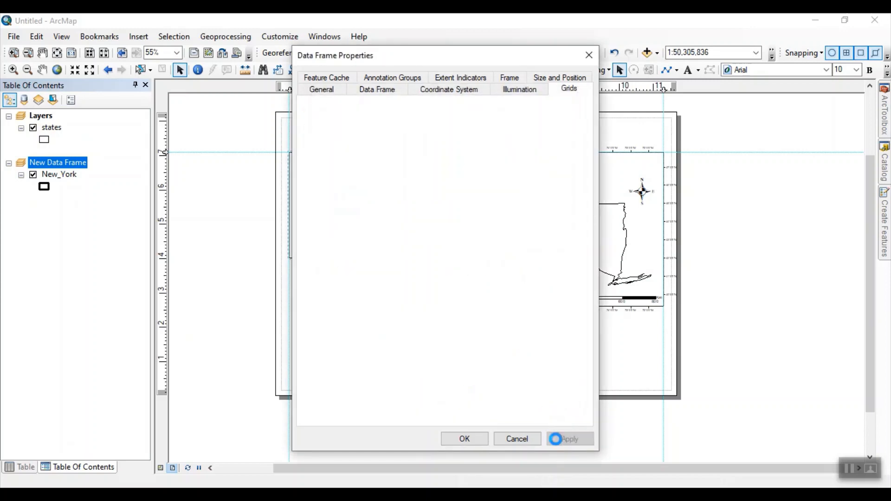
{"action": "left_click", "coordinate": [470, 440]}
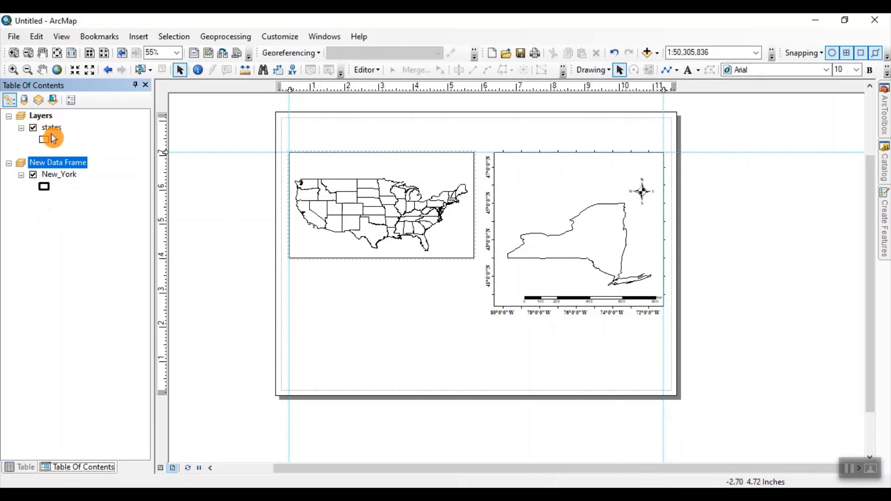
Step: Add an extent indicator for New Data Frame to the Layers data frame of US states and apply it
{"action": "double_click", "coordinate": [37, 119]}
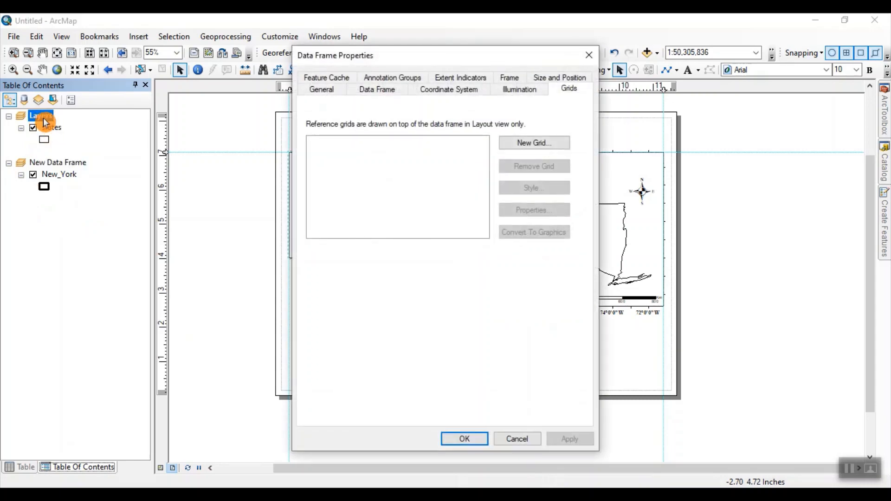
{"action": "left_click", "coordinate": [458, 80]}
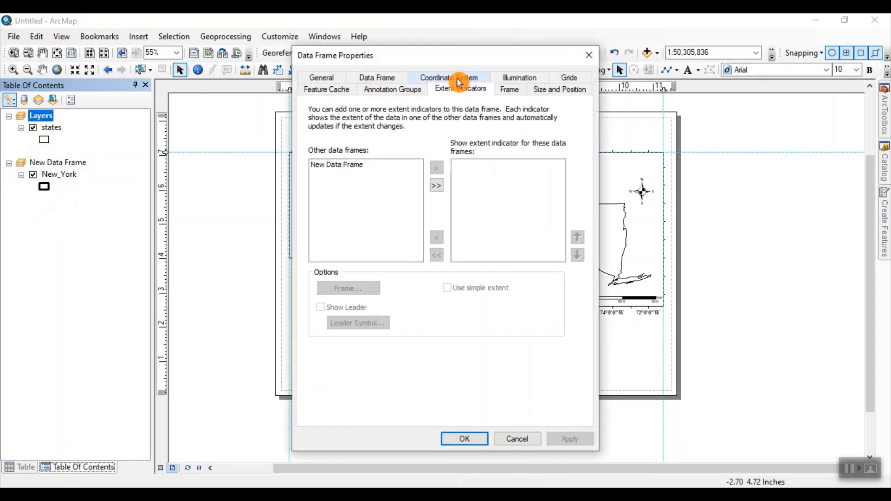
{"action": "left_click", "coordinate": [339, 165]}
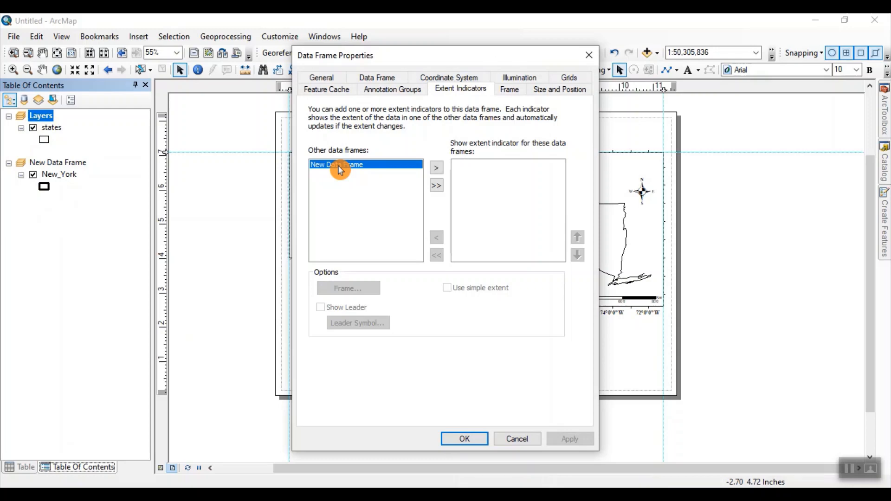
{"action": "left_click", "coordinate": [437, 171]}
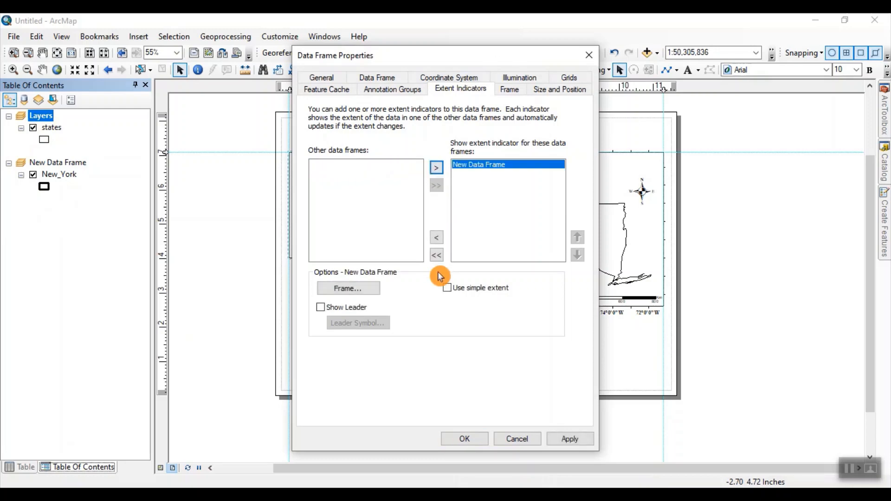
{"action": "left_click", "coordinate": [561, 443]}
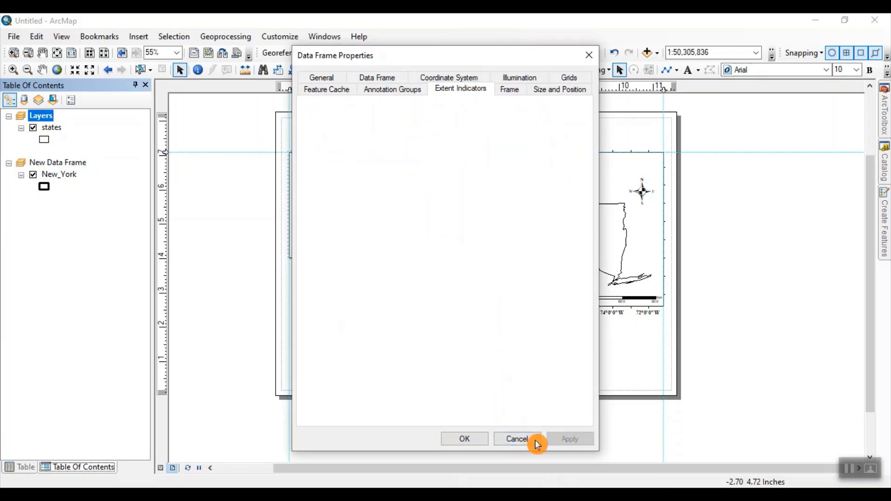
{"action": "left_click", "coordinate": [473, 441]}
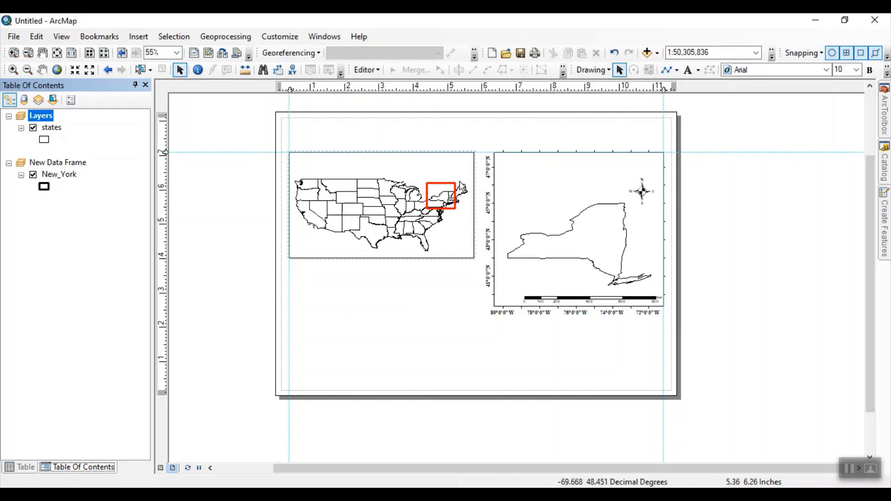
Step: Draw a line about 1.48 in long from the extent indicator's upper-right corner to the New York frame's upper-left corner
{"action": "scroll", "coordinate": [460, 182], "scroll_direction": "up", "scroll_amount": 3}
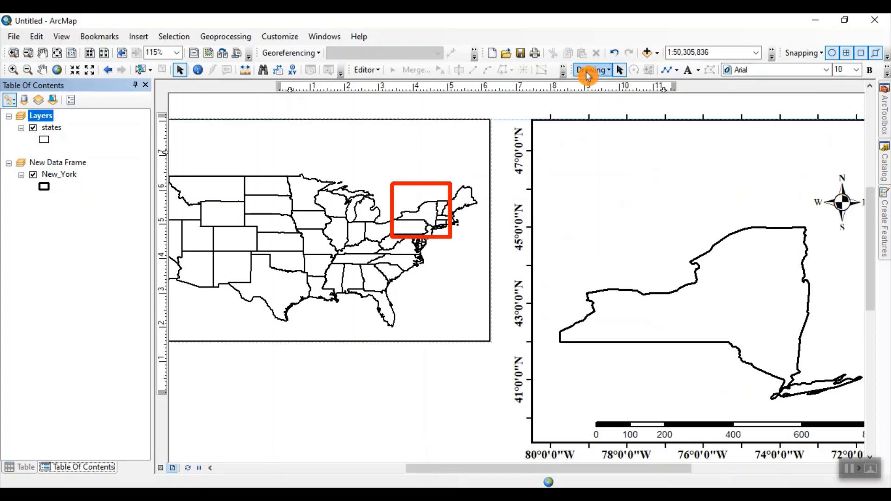
{"action": "right_click", "coordinate": [598, 37]}
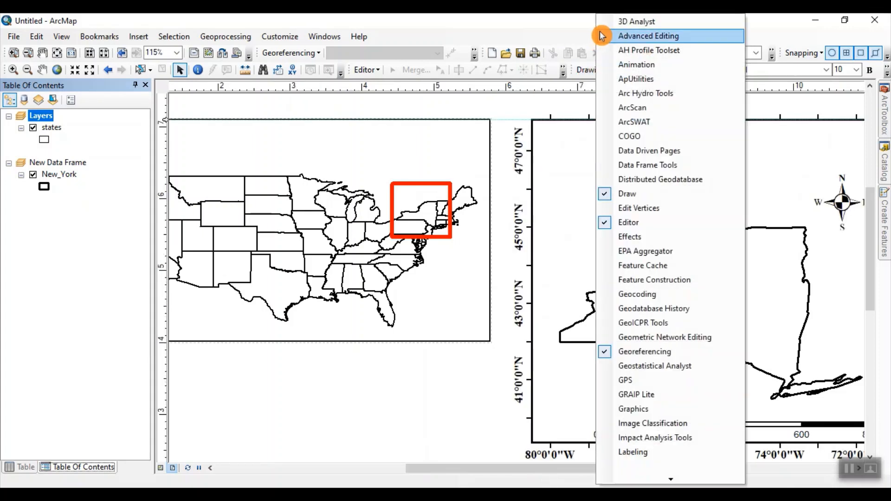
{"action": "left_click", "coordinate": [609, 198]}
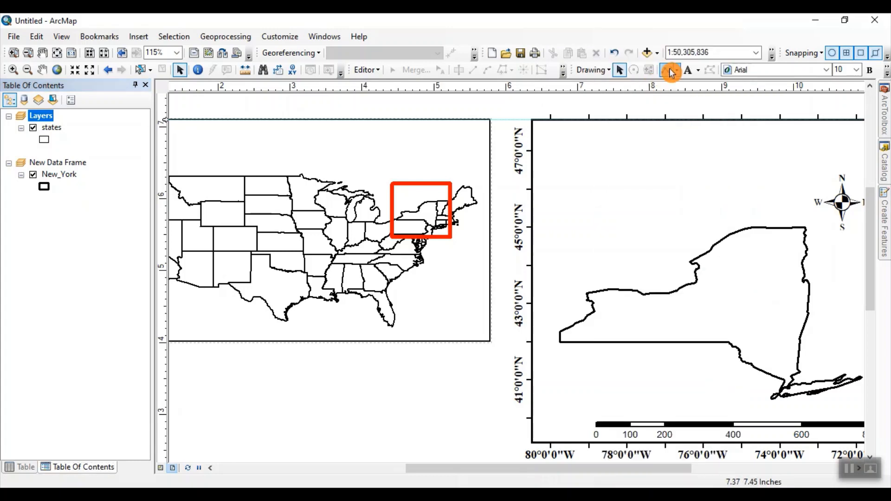
{"action": "left_click", "coordinate": [674, 72]}
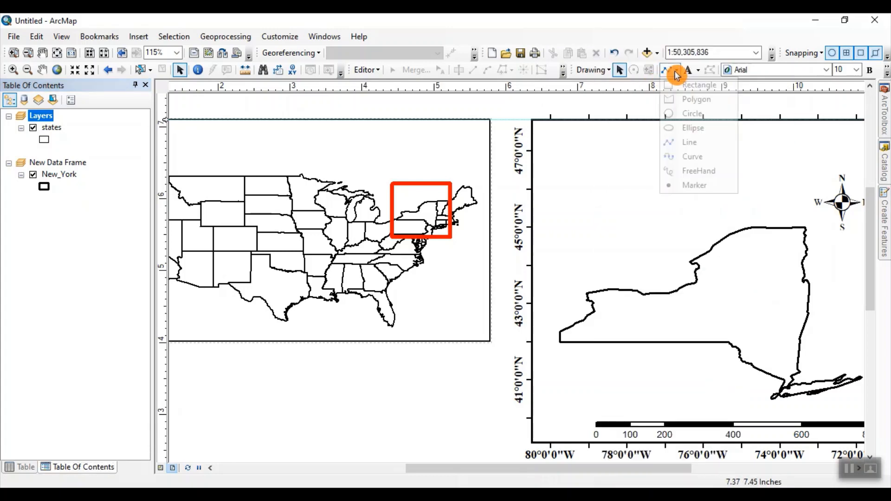
{"action": "left_click", "coordinate": [686, 142]}
{"action": "left_click", "coordinate": [452, 182]}
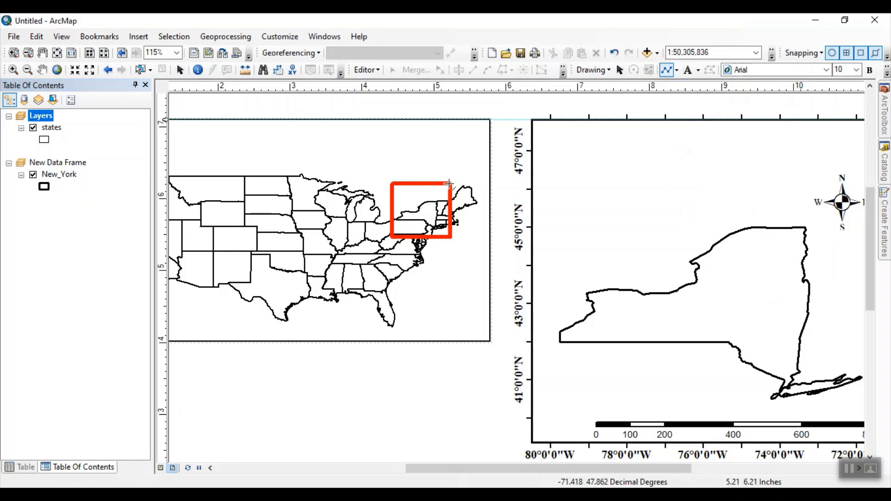
{"action": "left_click", "coordinate": [533, 122]}
{"action": "left_click", "coordinate": [532, 124]}
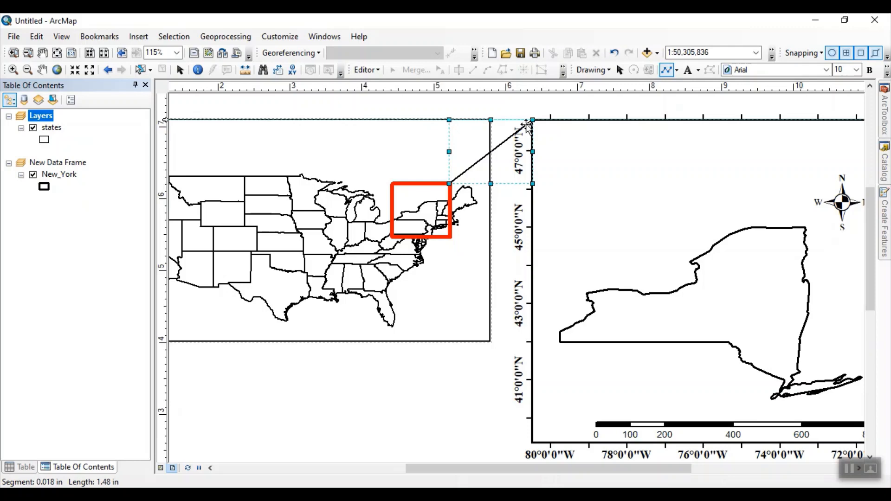
Step: Set the connecting line's color to red and its width to 2, and apply the line properties
{"action": "double_click", "coordinate": [507, 144]}
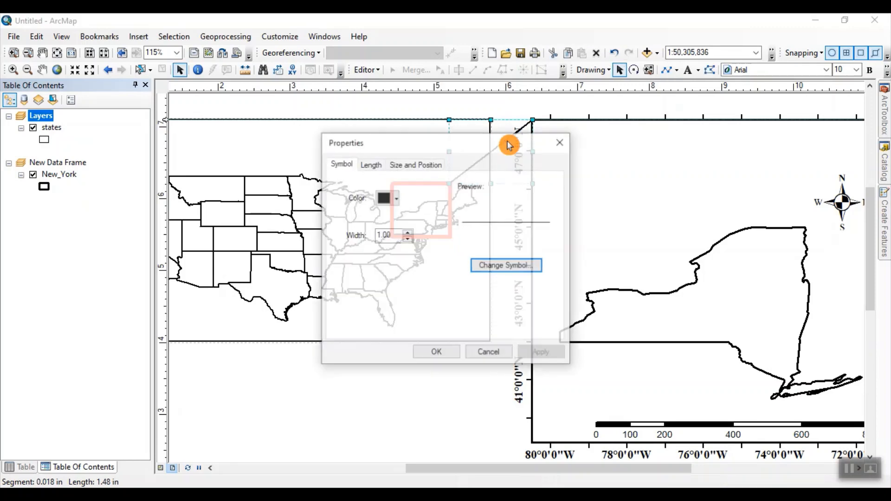
{"action": "left_click", "coordinate": [396, 199]}
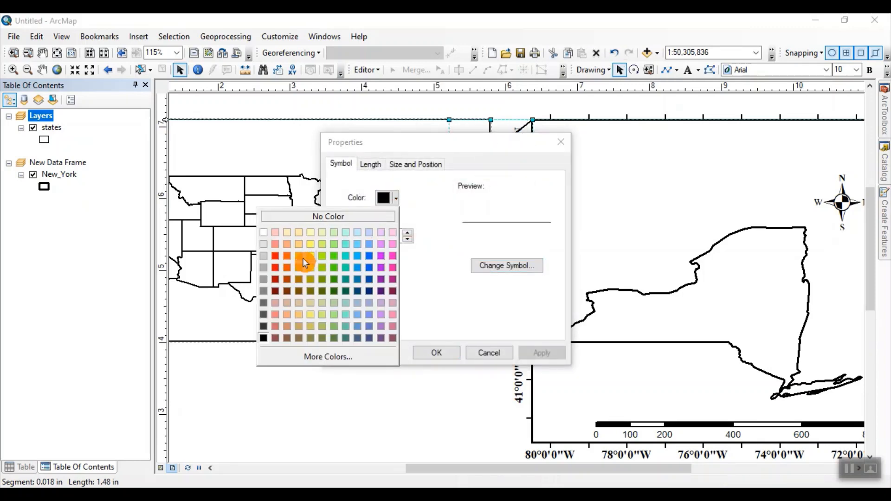
{"action": "left_click", "coordinate": [275, 257]}
{"action": "left_click", "coordinate": [408, 232]}
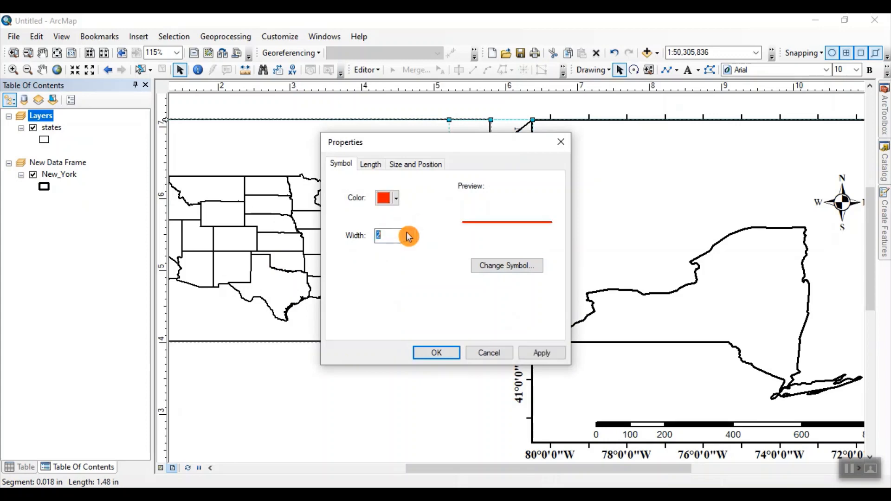
{"action": "left_click", "coordinate": [407, 233]}
{"action": "left_click", "coordinate": [540, 354]}
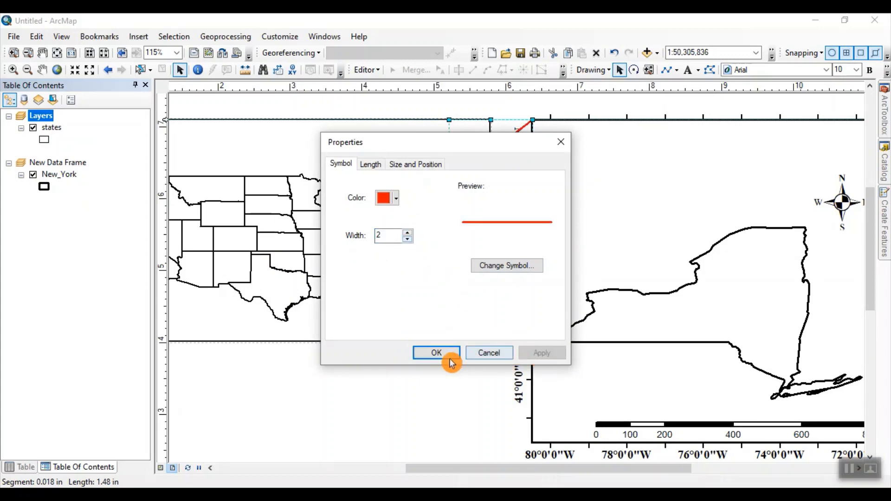
{"action": "left_click", "coordinate": [447, 357]}
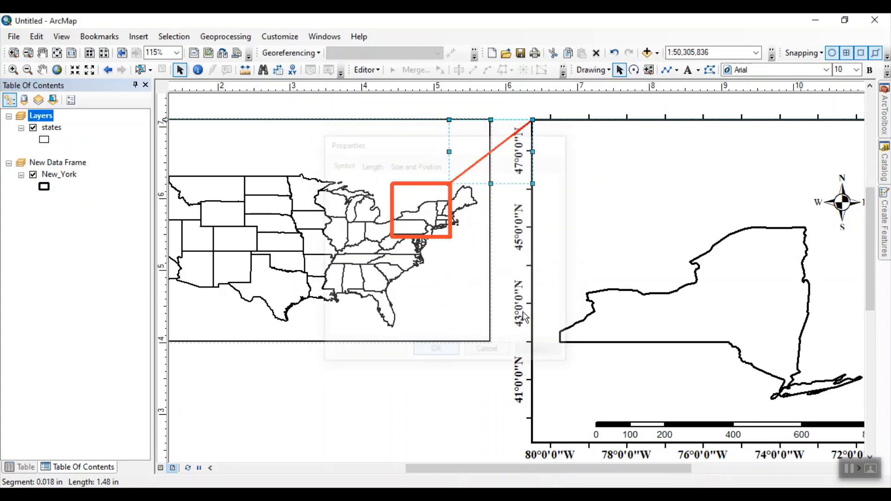
Step: Draw a line about 3.12 in long from the extent indicator's lower-right corner to the New York frame's lower-left corner
{"action": "left_click", "coordinate": [671, 75]}
{"action": "left_click", "coordinate": [451, 238]}
{"action": "left_click_drag", "start_coordinate": [503, 347], "coordinate": [483, 208]}
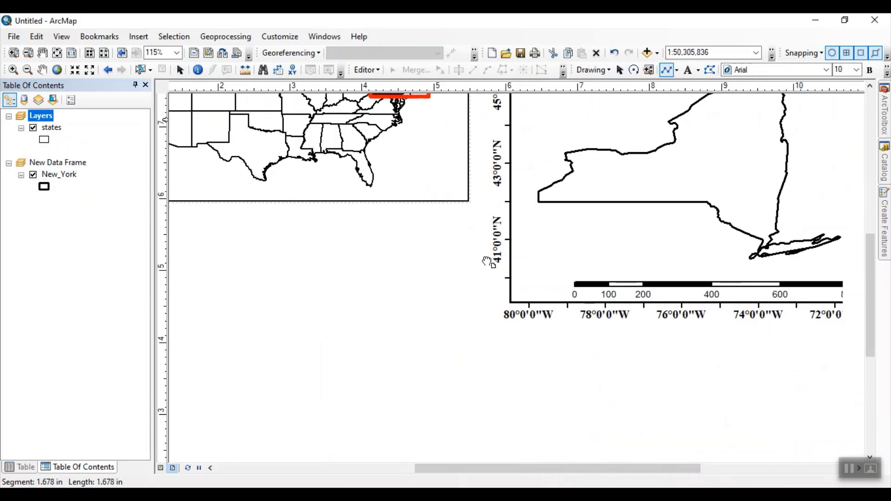
{"action": "double_click", "coordinate": [510, 301]}
Step: Set the lower connecting line's color to red and apply the line properties
{"action": "double_click", "coordinate": [490, 252]}
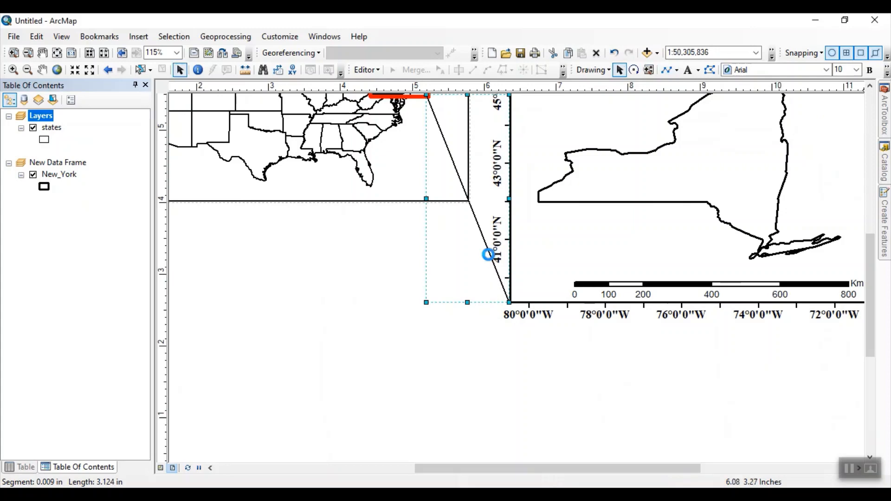
{"action": "left_click", "coordinate": [409, 232]}
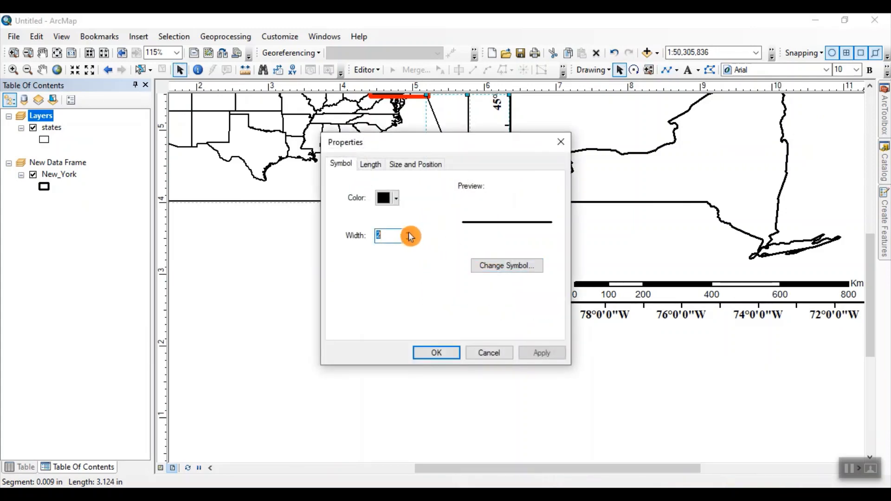
{"action": "left_click", "coordinate": [391, 197]}
{"action": "left_click", "coordinate": [281, 260]}
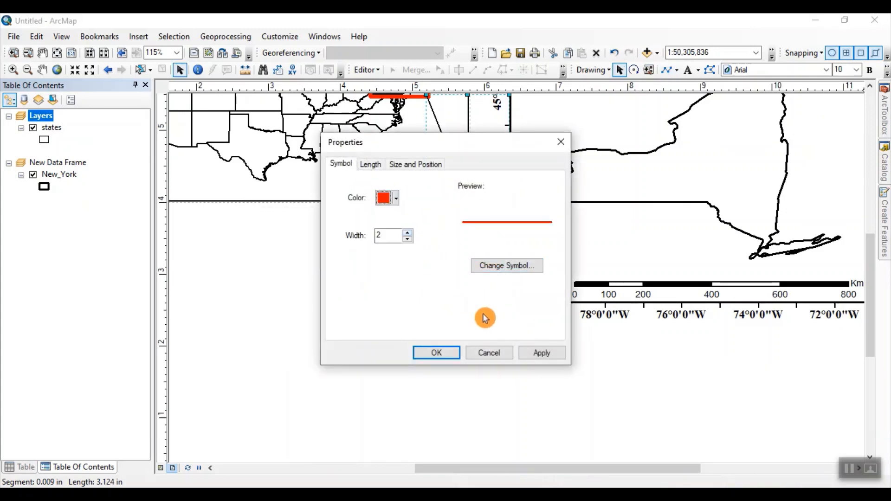
{"action": "left_click", "coordinate": [538, 354]}
{"action": "left_click", "coordinate": [438, 355]}
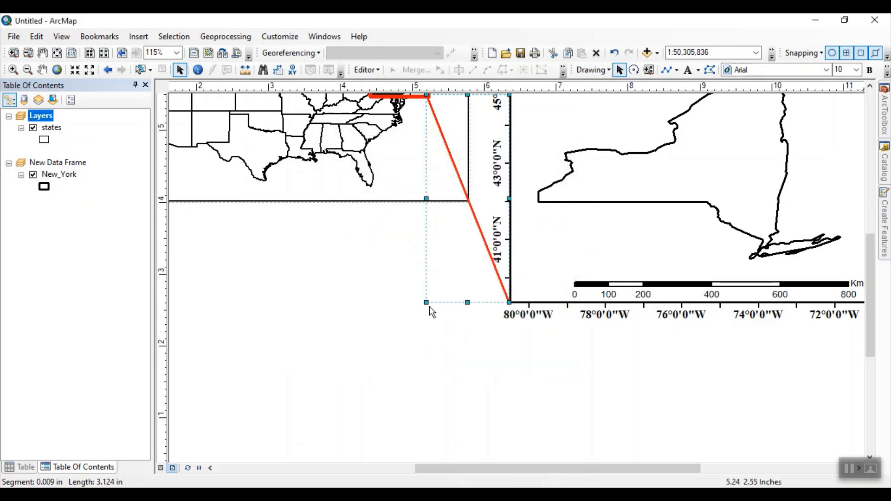
Step: Set the frame border color of New Data Frame to red and apply the data frame properties
{"action": "scroll", "coordinate": [521, 379], "scroll_direction": "down", "scroll_amount": 2}
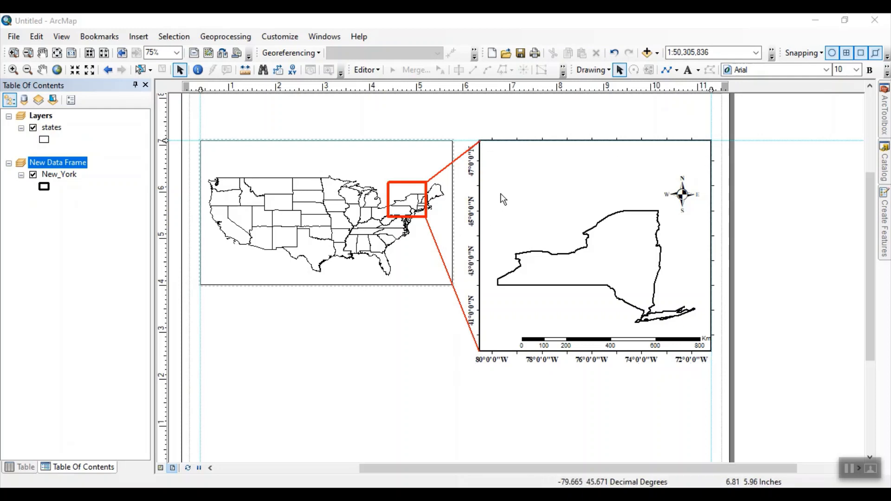
{"action": "left_click", "coordinate": [65, 163]}
{"action": "double_click", "coordinate": [65, 162]}
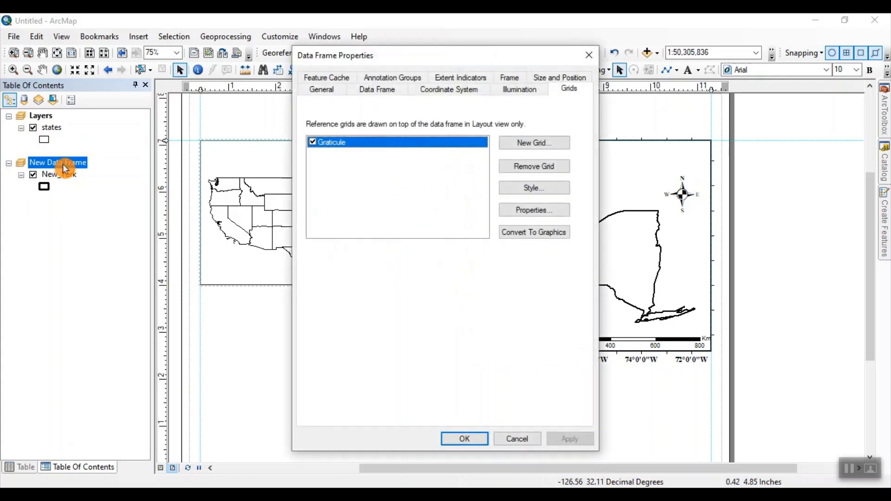
{"action": "left_click", "coordinate": [512, 78]}
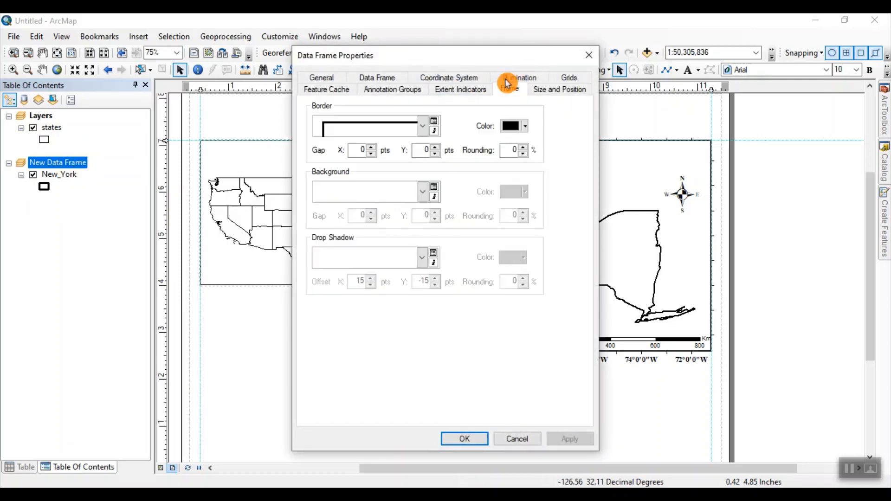
{"action": "left_click", "coordinate": [515, 126]}
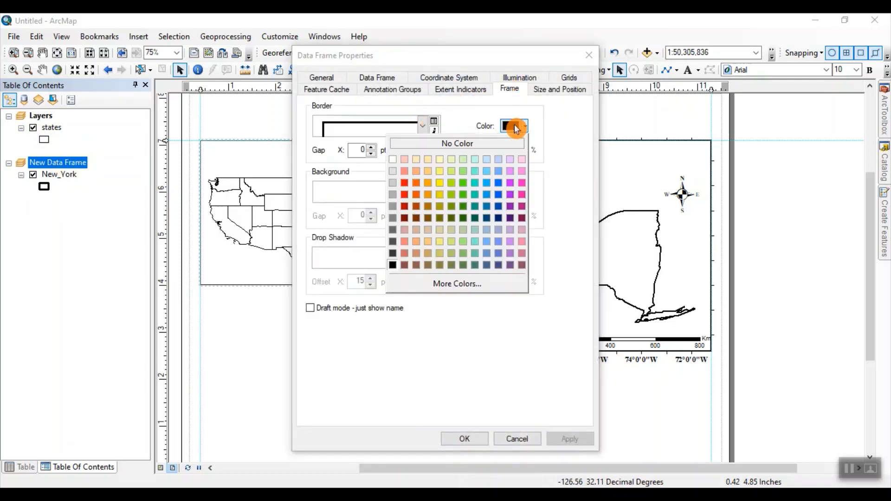
{"action": "left_click", "coordinate": [405, 182]}
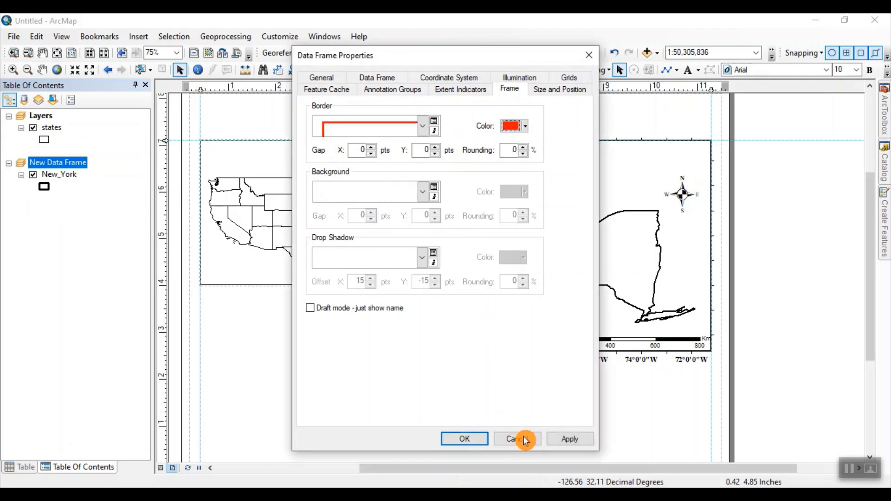
{"action": "left_click", "coordinate": [566, 439]}
{"action": "left_click", "coordinate": [457, 439]}
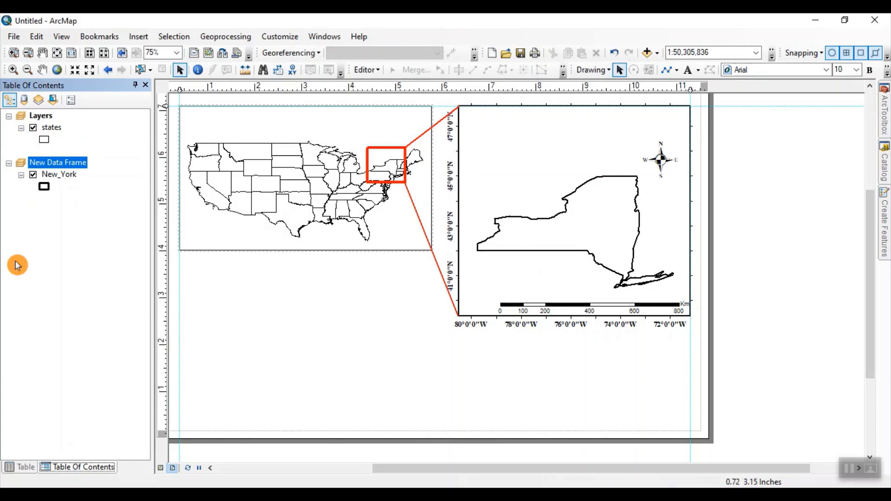
Step: Set the simple border width of New Data Frame's graticule to 0 and apply the grid properties
{"action": "left_click", "coordinate": [71, 165]}
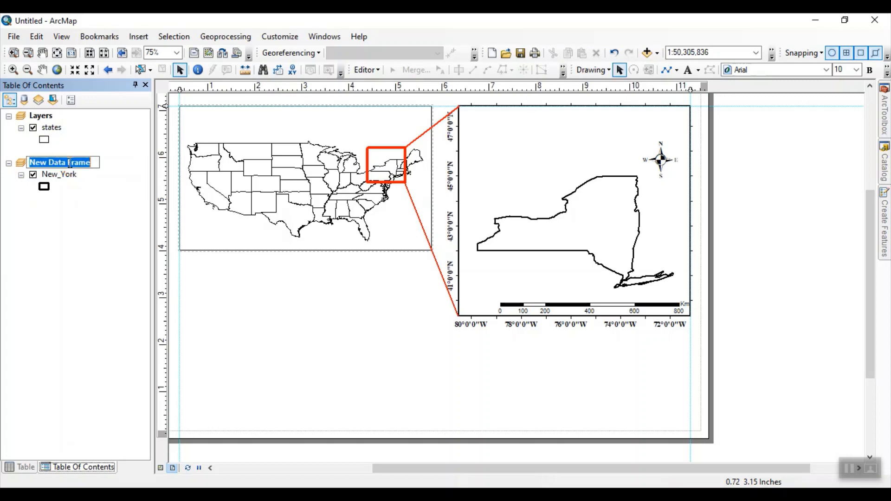
{"action": "double_click", "coordinate": [71, 162]}
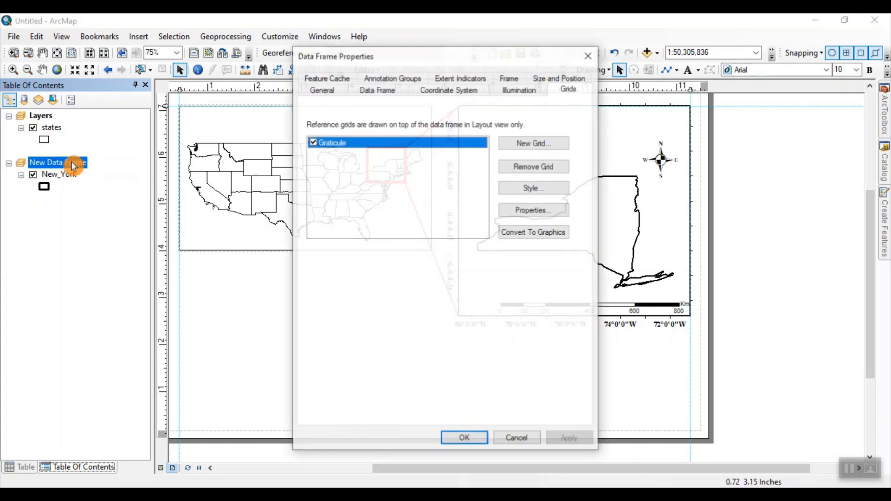
{"action": "left_click", "coordinate": [514, 210]}
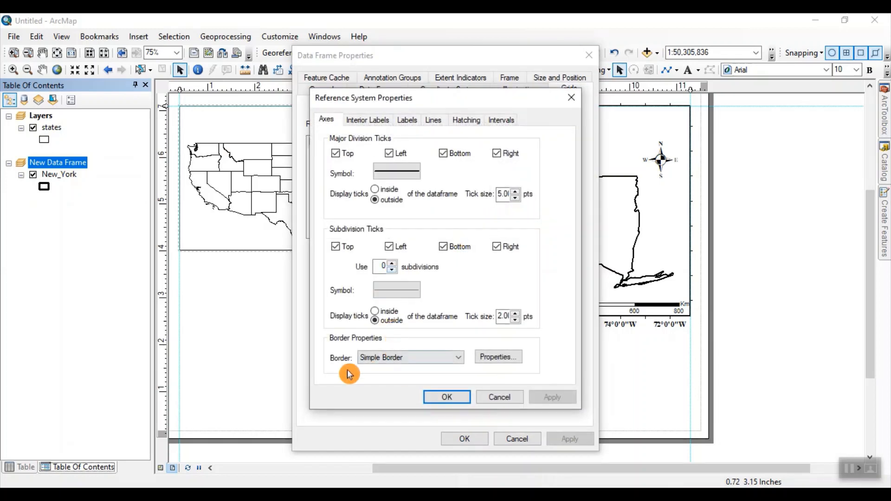
{"action": "left_click", "coordinate": [496, 359]}
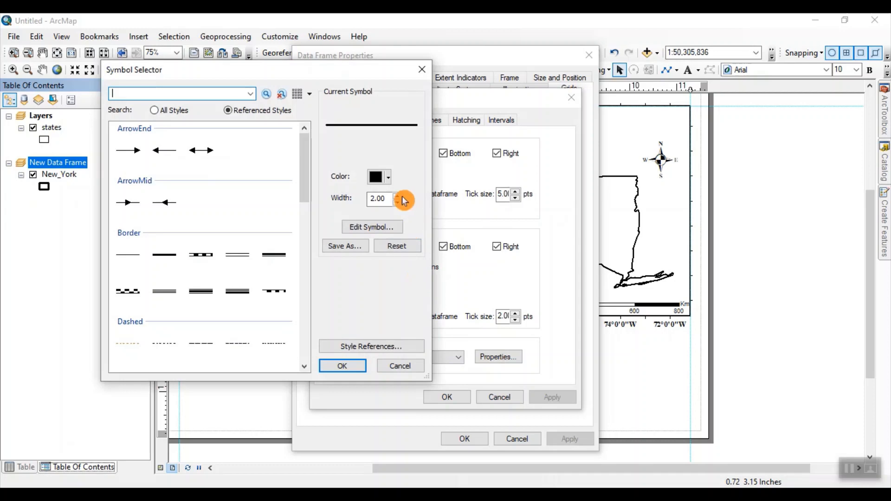
{"action": "left_click", "coordinate": [398, 203]}
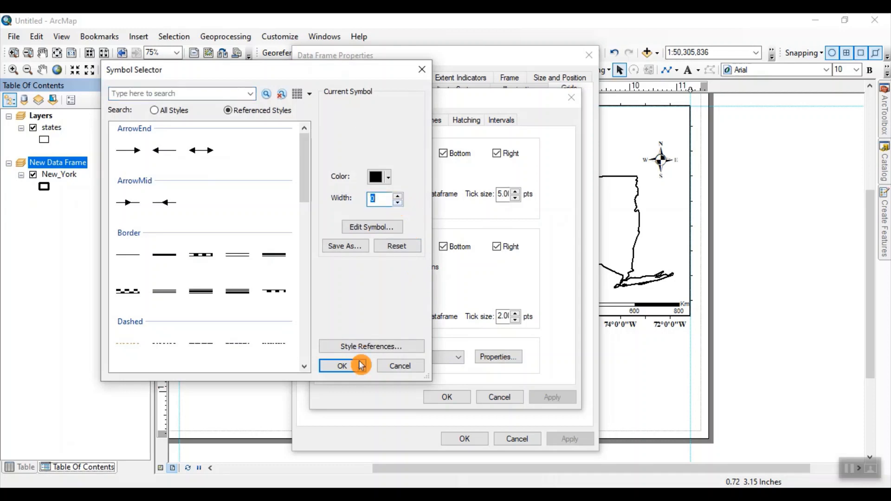
{"action": "left_click", "coordinate": [344, 367]}
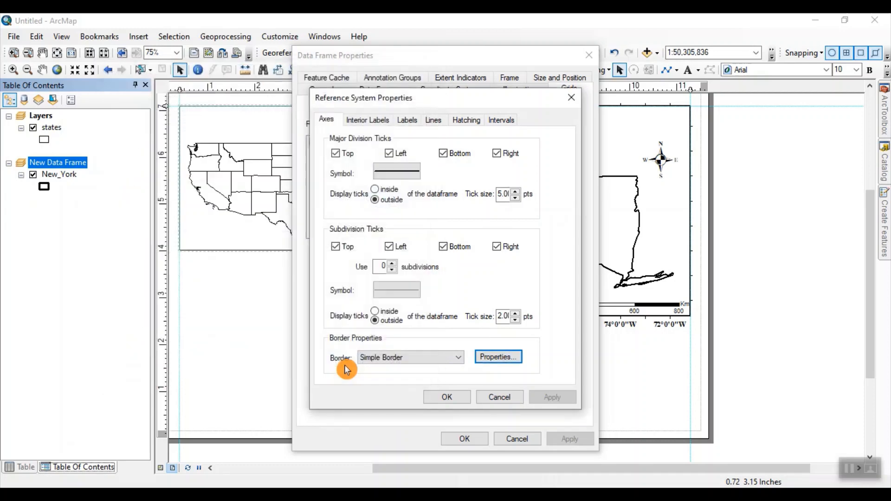
{"action": "left_click", "coordinate": [447, 396]}
{"action": "left_click", "coordinate": [559, 440]}
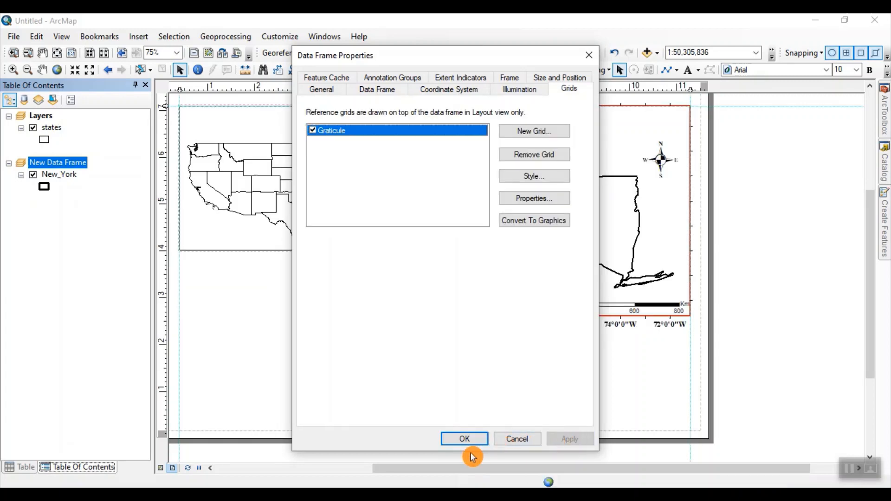
{"action": "left_click", "coordinate": [467, 439]}
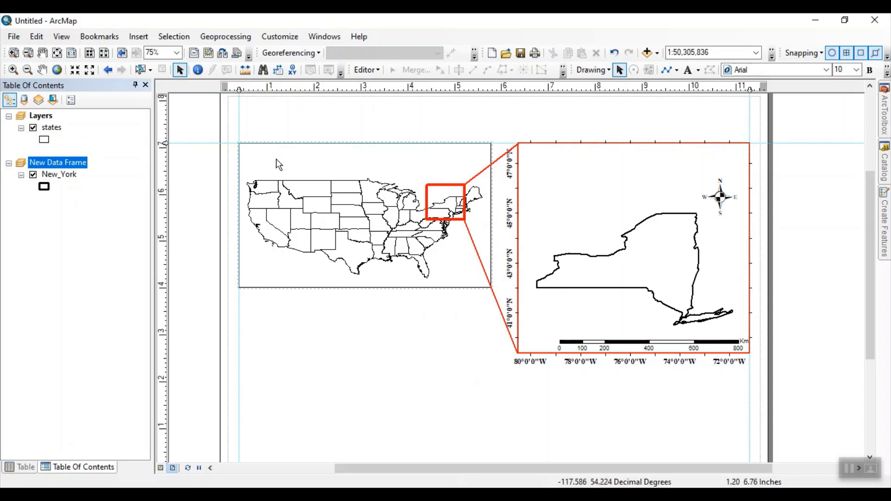
Step: Insert the map title "Study Area Map of New York" and move it above the two data frames
{"action": "left_click", "coordinate": [138, 39]}
{"action": "left_click", "coordinate": [155, 67]}
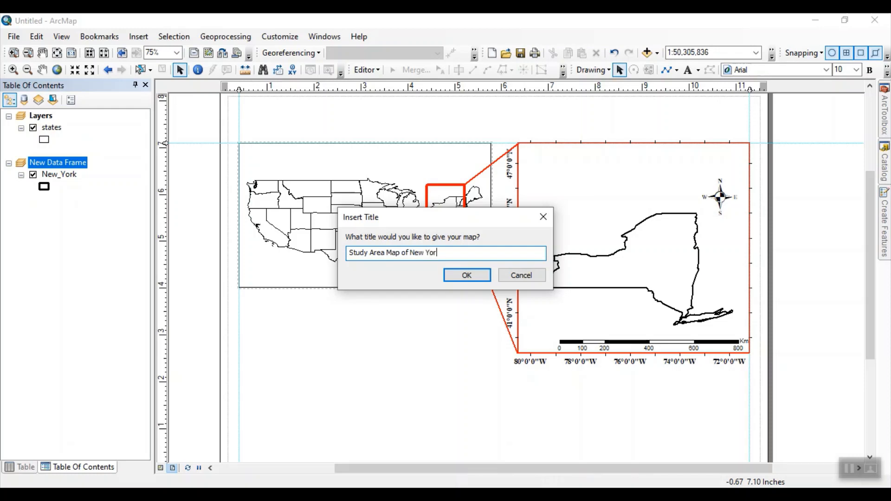
{"action": "left_click", "coordinate": [468, 277]}
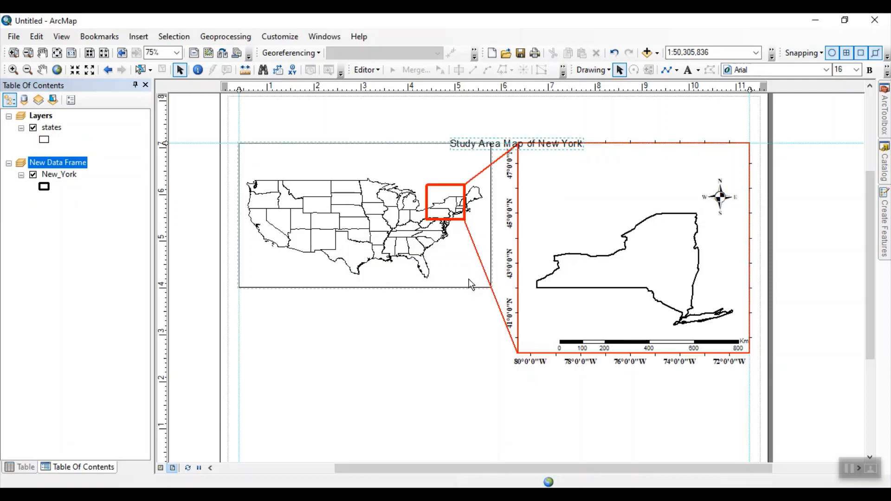
{"action": "left_click_drag", "start_coordinate": [477, 138], "coordinate": [429, 114]}
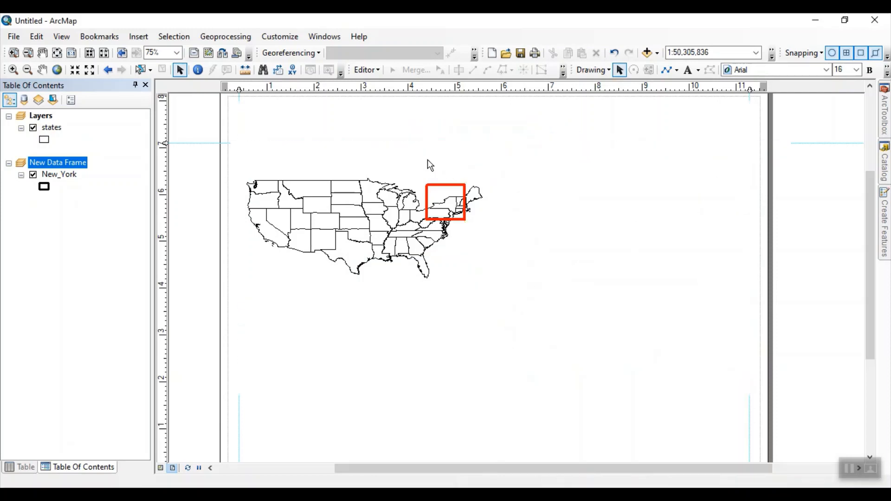
Step: Set the font of the map title's text symbol to Times New Roman
{"action": "left_click_drag", "start_coordinate": [418, 195], "coordinate": [420, 238]}
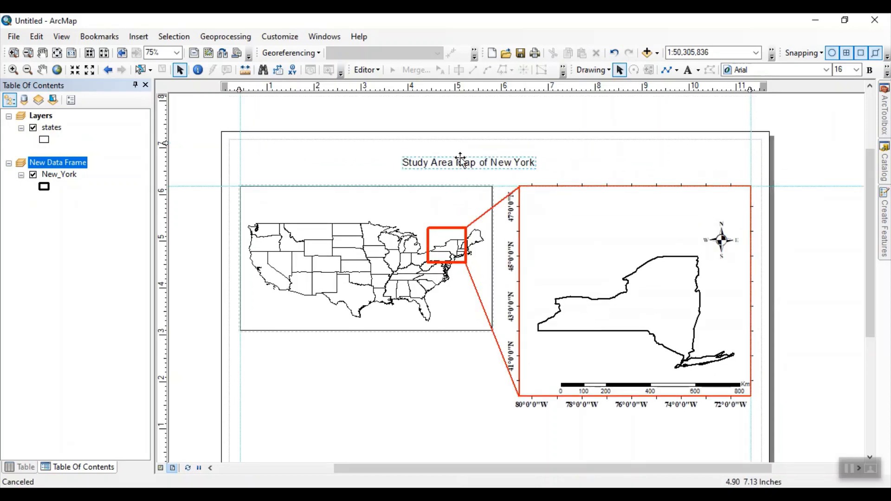
{"action": "double_click", "coordinate": [463, 165]}
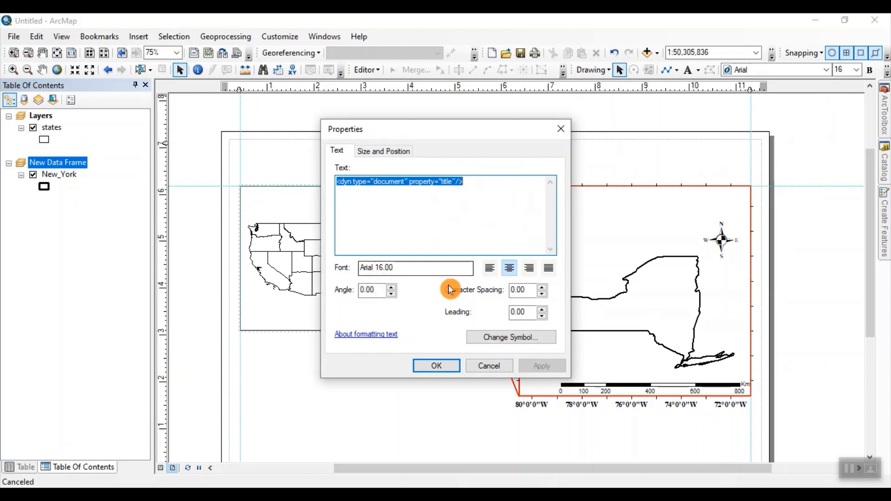
{"action": "left_click", "coordinate": [493, 345]}
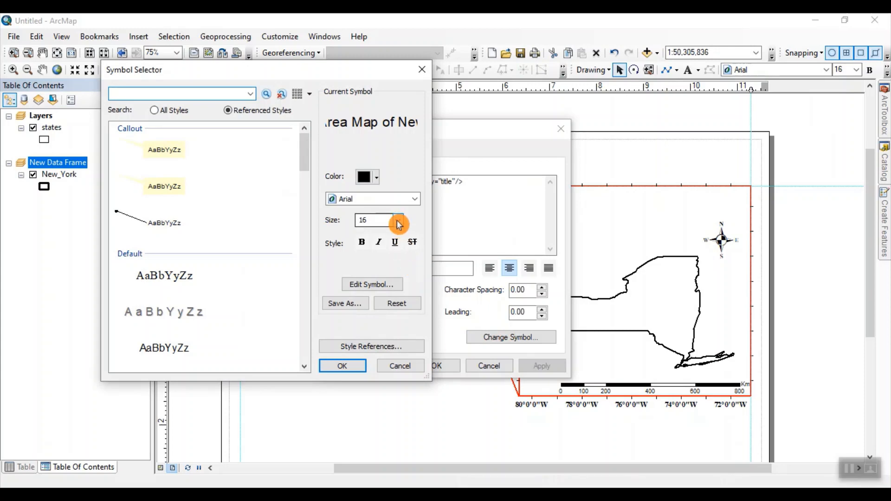
{"action": "left_click", "coordinate": [415, 200]}
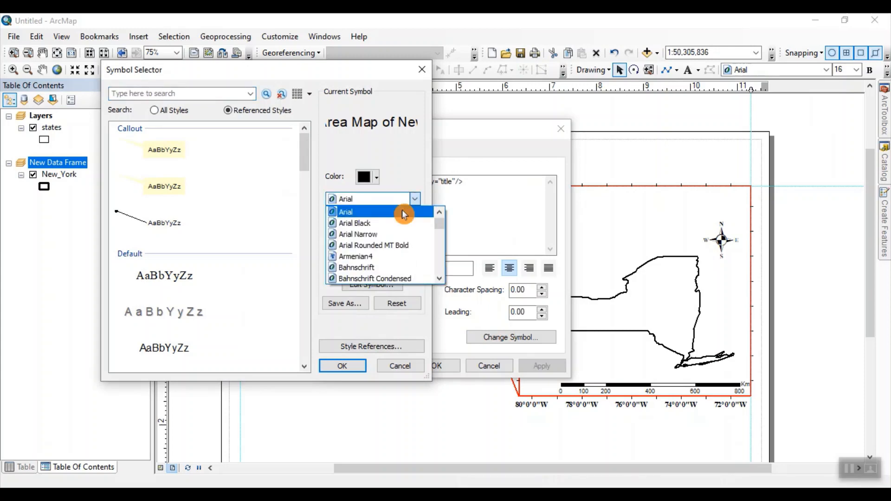
{"action": "scroll", "coordinate": [376, 255], "scroll_direction": "down", "scroll_amount": 4}
{"action": "key", "text": "t"}
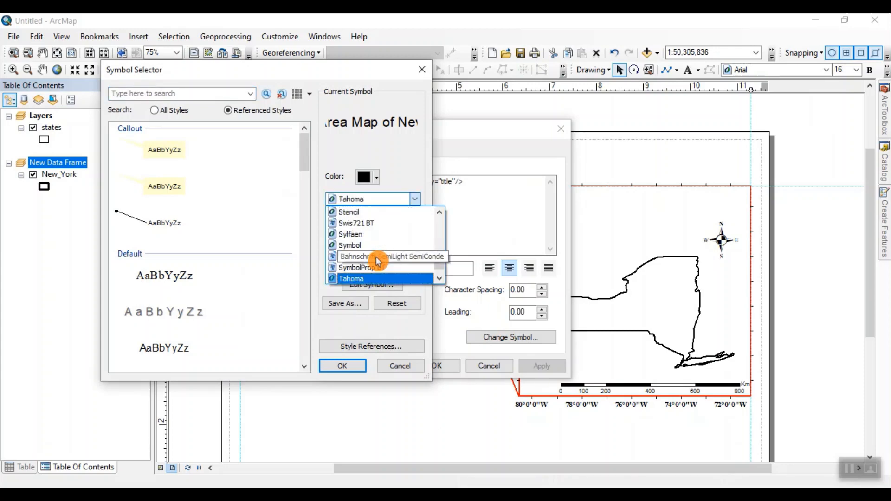
{"action": "scroll", "coordinate": [378, 263], "scroll_direction": "down", "scroll_amount": 2}
{"action": "left_click", "coordinate": [396, 246]}
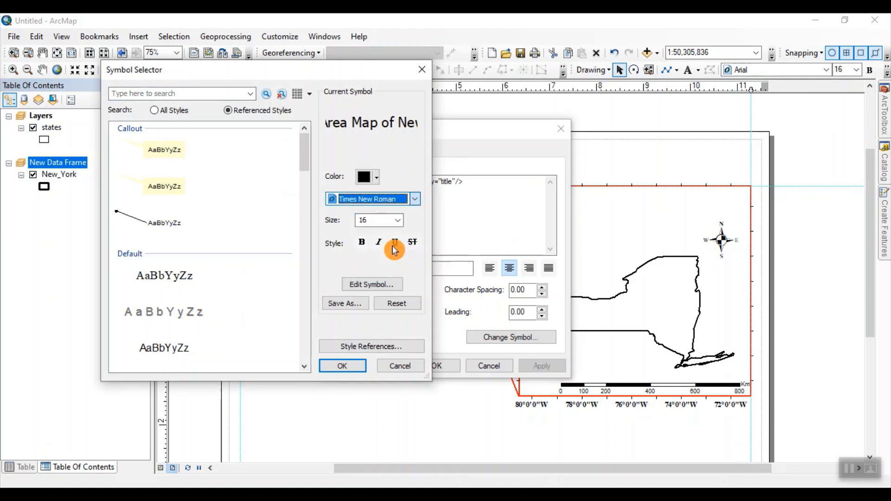
Step: Set the map title's text size to 28 with bold style and apply the text properties
{"action": "left_click", "coordinate": [398, 221]}
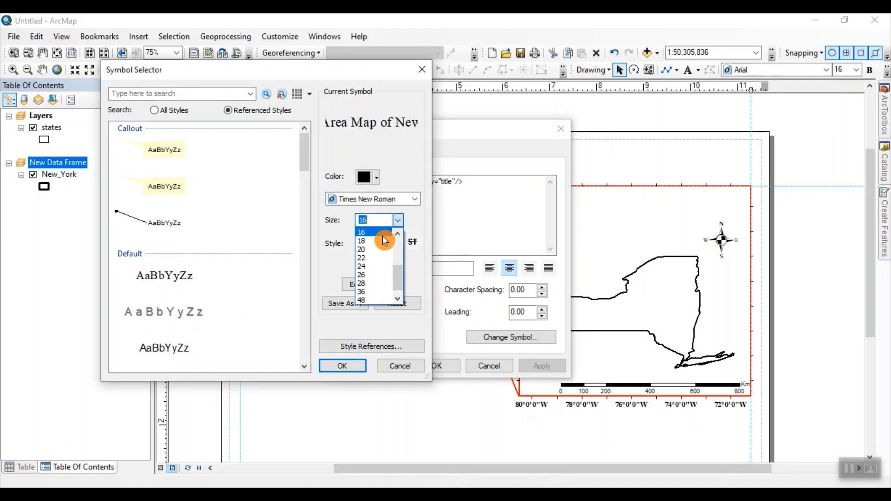
{"action": "left_click", "coordinate": [372, 284]}
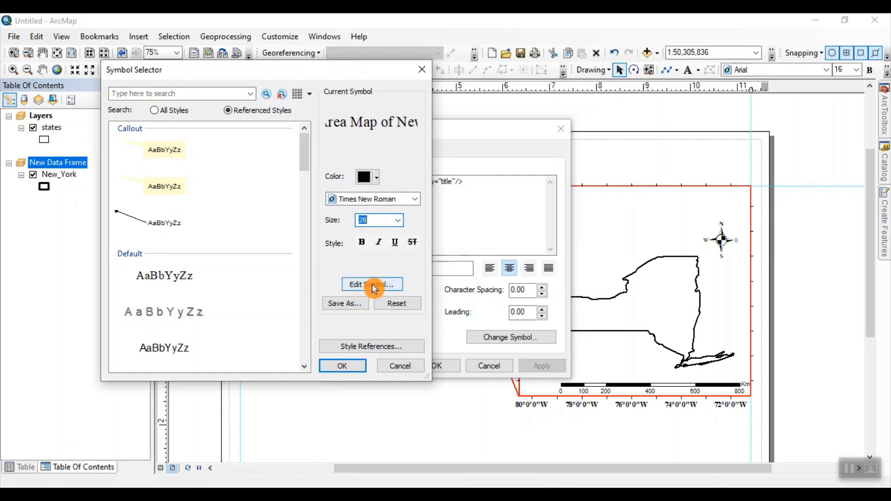
{"action": "left_click", "coordinate": [361, 241]}
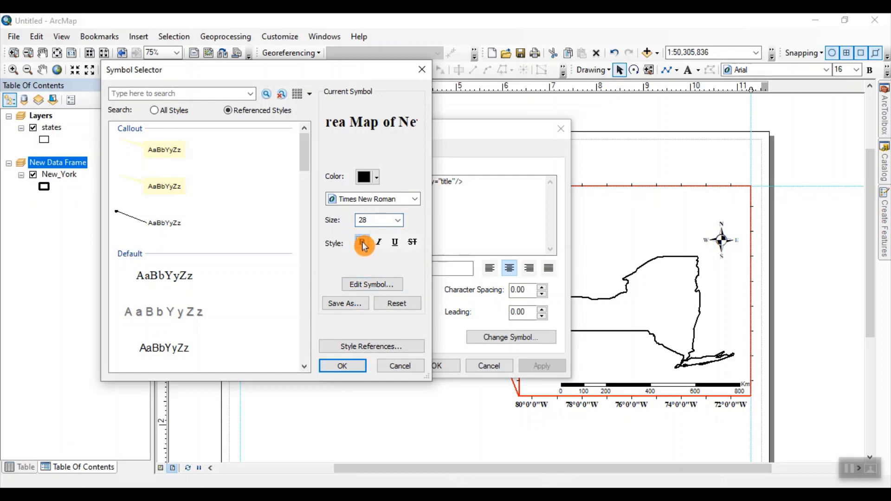
{"action": "left_click", "coordinate": [348, 365]}
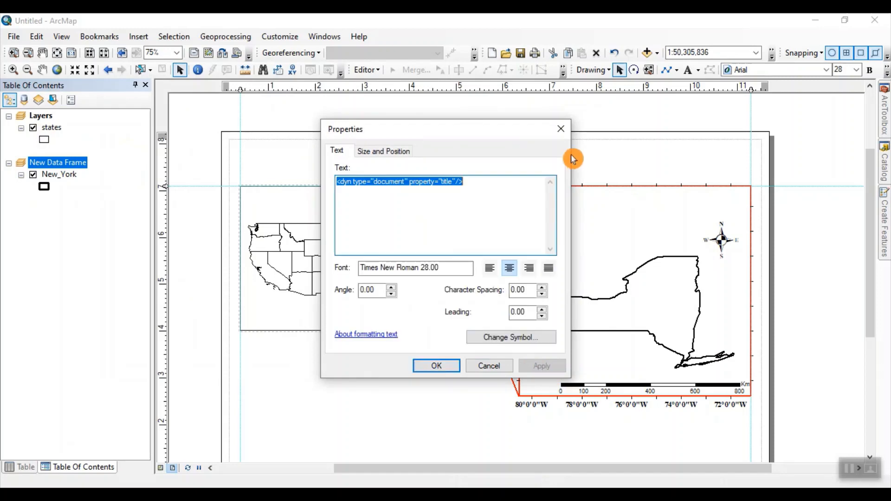
{"action": "mouse_move", "coordinate": [513, 126]}
{"action": "left_mouse_down"}
{"action": "mouse_move", "coordinate": [573, 235]}
{"action": "mouse_move", "coordinate": [625, 242]}
{"action": "mouse_move", "coordinate": [672, 225]}
{"action": "mouse_move", "coordinate": [791, 277]}
{"action": "mouse_move", "coordinate": [733, 221]}
{"action": "mouse_move", "coordinate": [687, 137]}
{"action": "left_mouse_up"}
{"action": "left_click", "coordinate": [619, 373]}
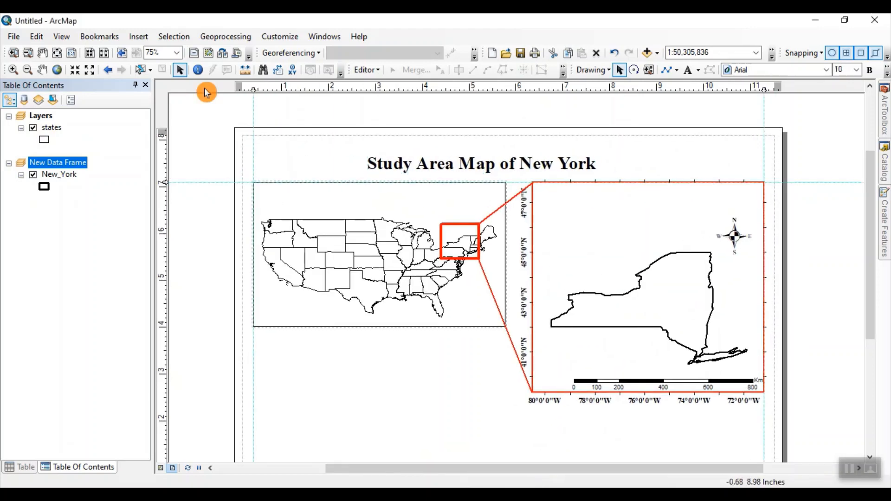
Step: Insert a text label, place it above the US states map, and set its text to "United States of America"
{"action": "left_click", "coordinate": [138, 36]}
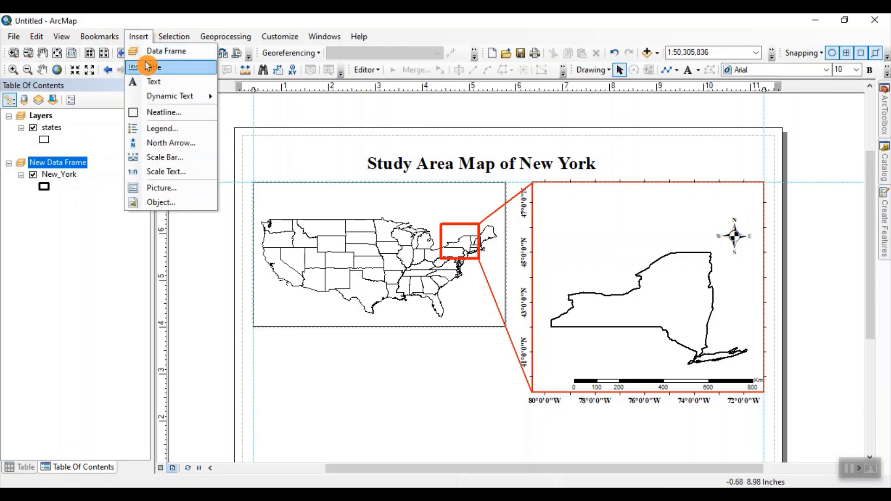
{"action": "left_click", "coordinate": [155, 83]}
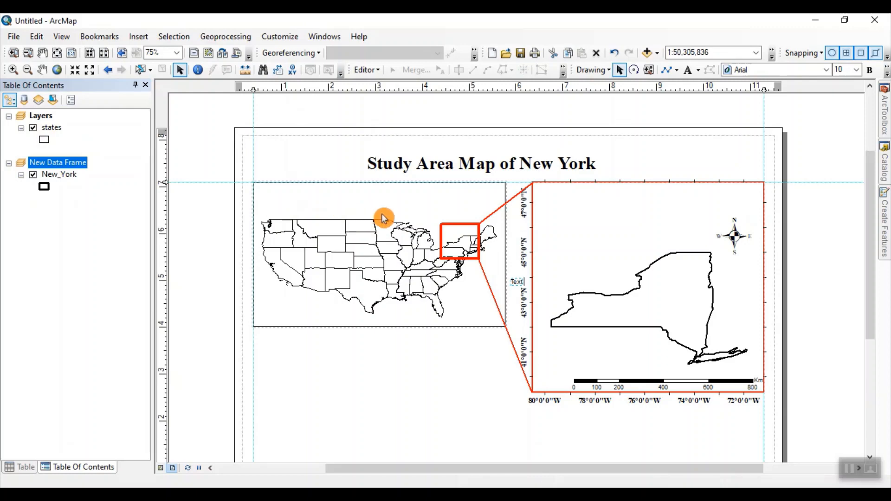
{"action": "left_click", "coordinate": [518, 288]}
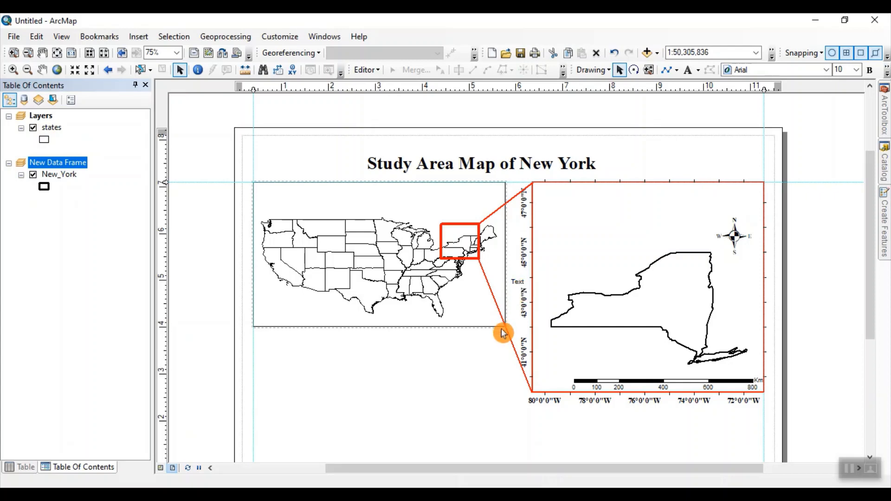
{"action": "double_click", "coordinate": [520, 286]}
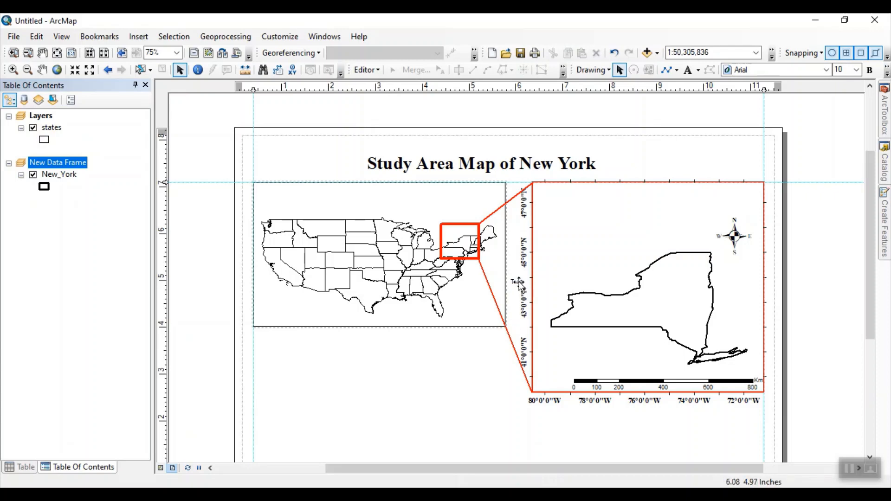
{"action": "left_click", "coordinate": [340, 204]}
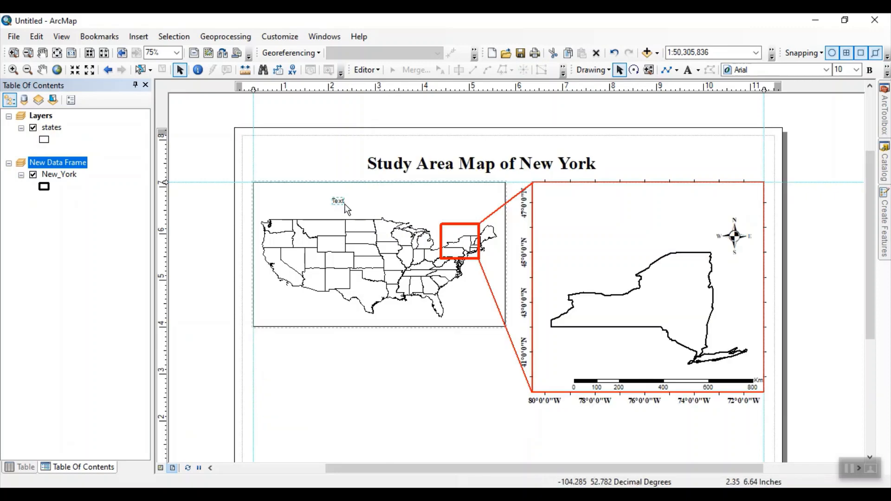
{"action": "left_click", "coordinate": [338, 201]}
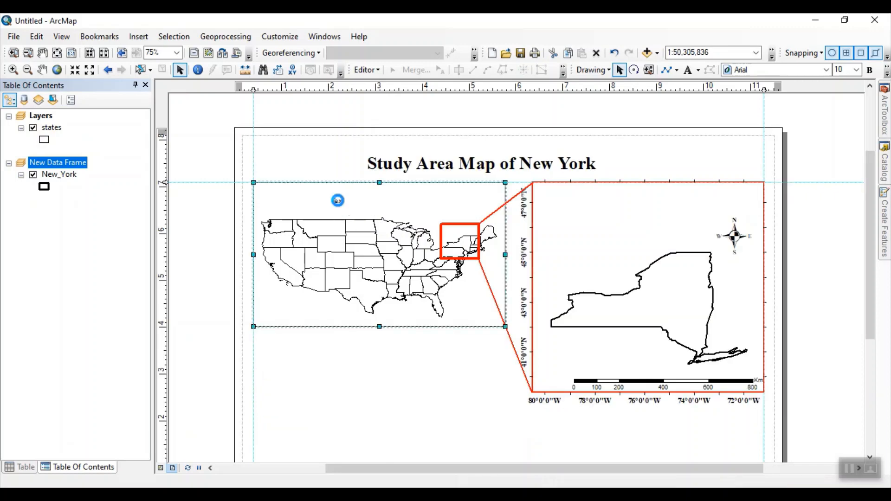
{"action": "double_click", "coordinate": [338, 201]}
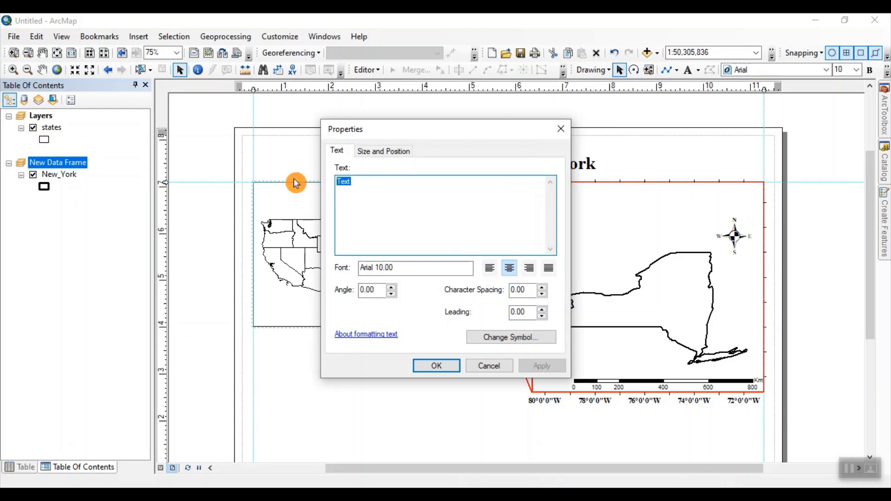
{"action": "type", "text": "United States of America"}
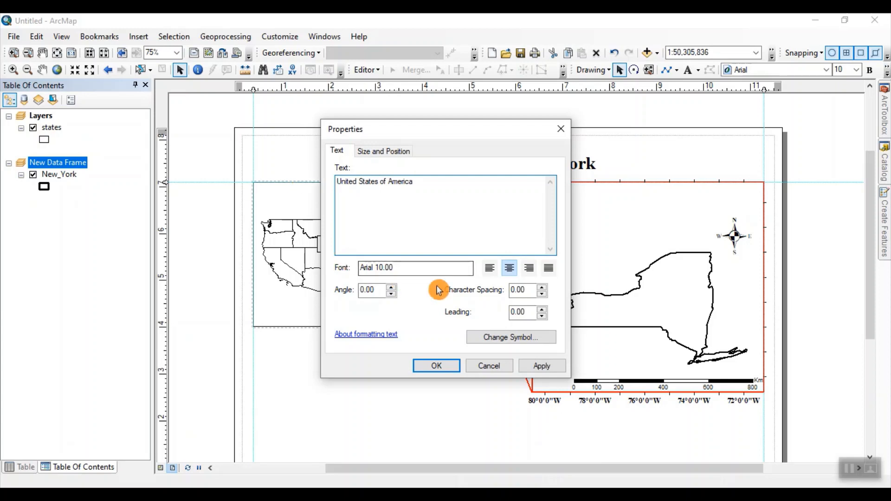
Step: Format the "United States of America" label as Times New Roman, size 14, bold, and center it above the US states map
{"action": "left_click", "coordinate": [502, 341]}
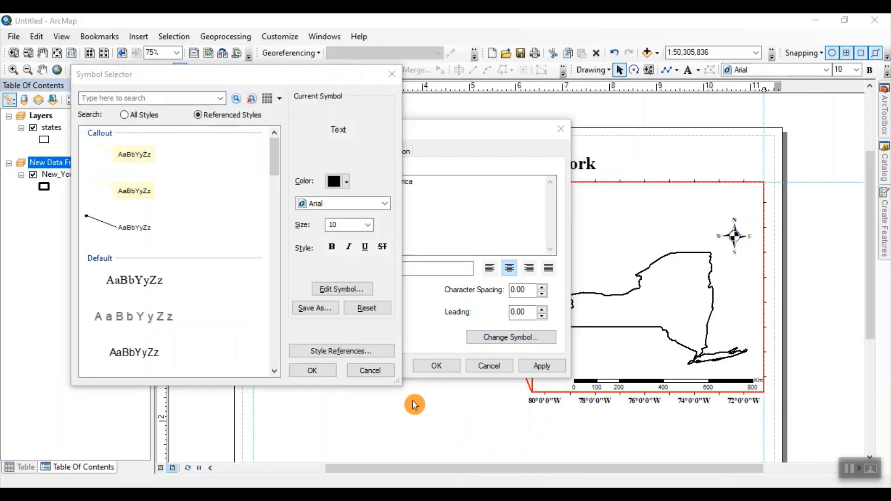
{"action": "left_click", "coordinate": [385, 204]}
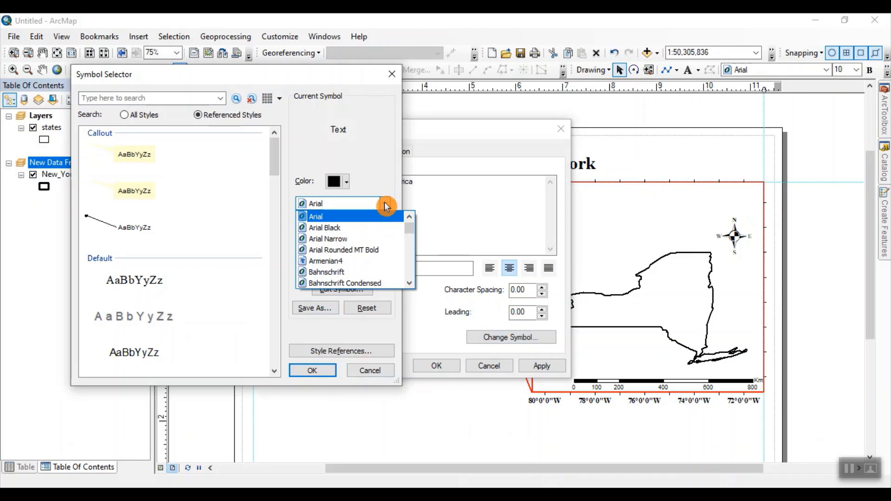
{"action": "type", "text": "tim"}
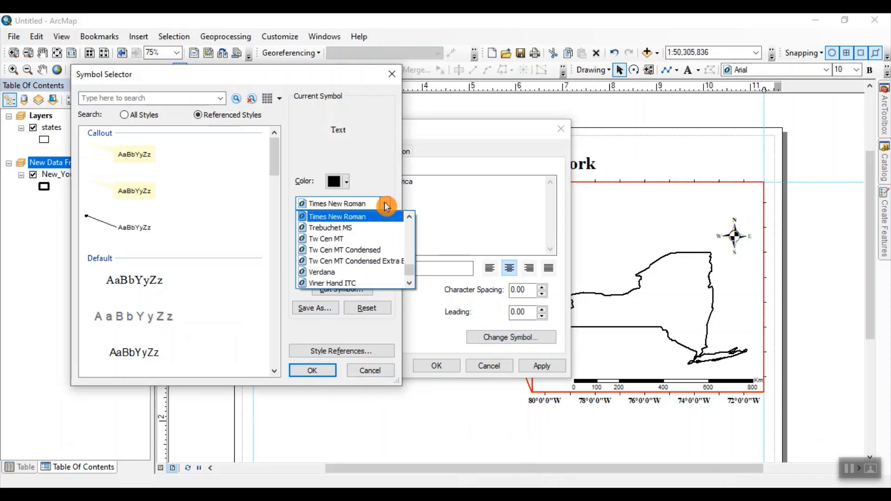
{"action": "left_click", "coordinate": [379, 217]}
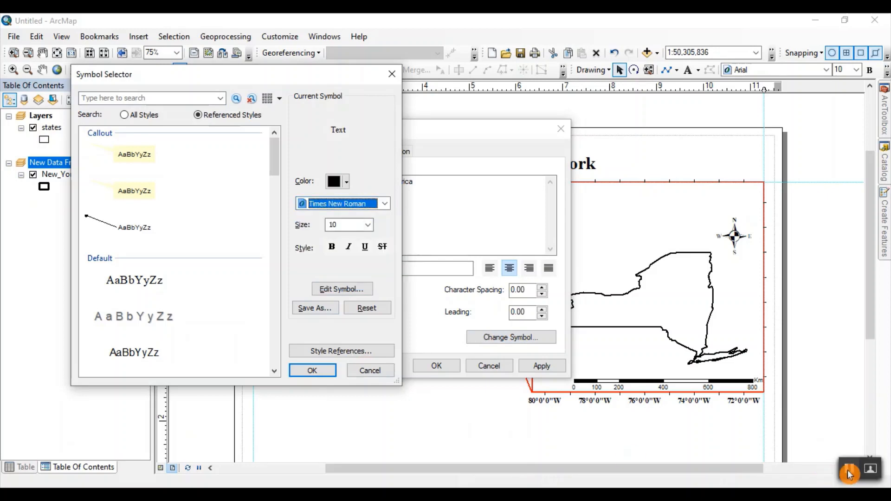
{"action": "left_click", "coordinate": [368, 227]}
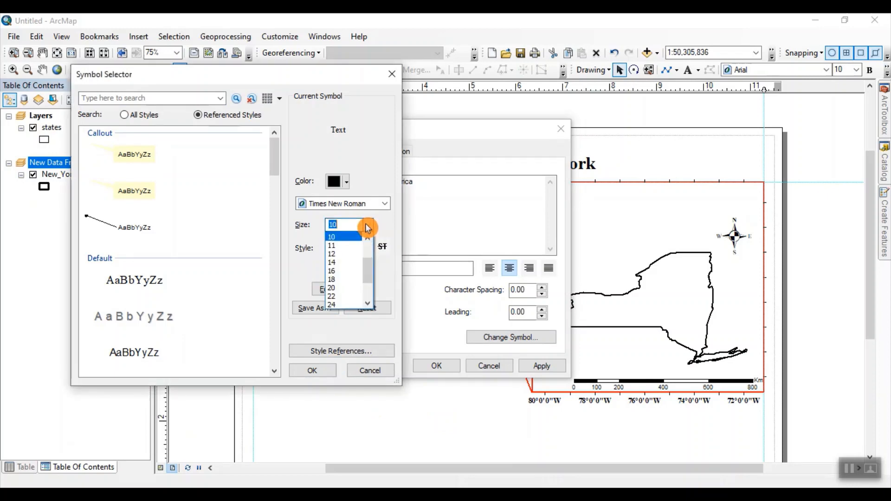
{"action": "left_click", "coordinate": [356, 263]}
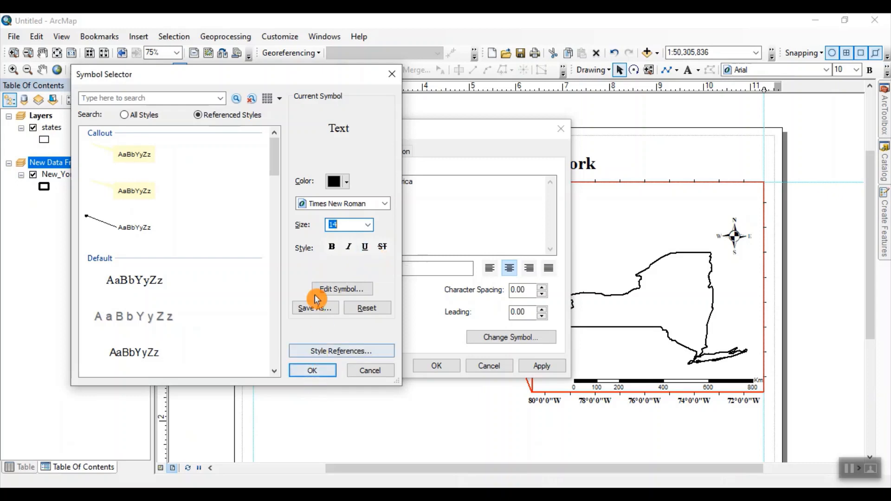
{"action": "left_click", "coordinate": [332, 246]}
{"action": "left_click", "coordinate": [310, 370]}
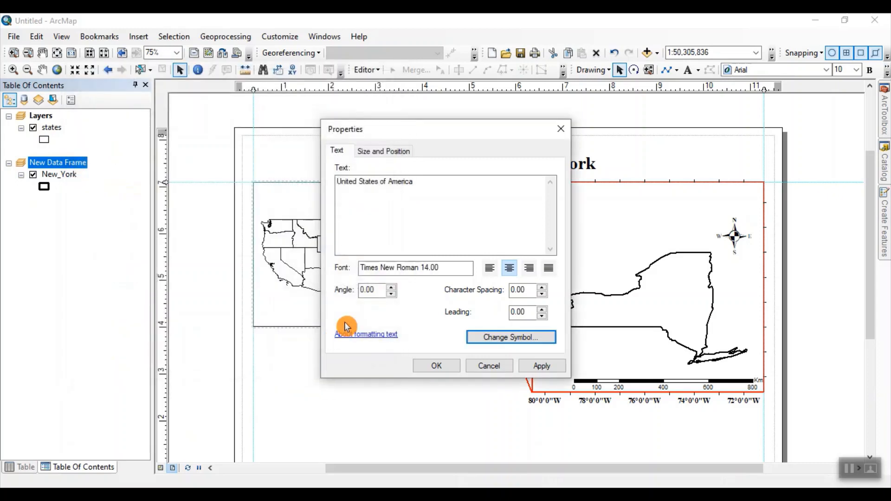
{"action": "left_click", "coordinate": [538, 366]}
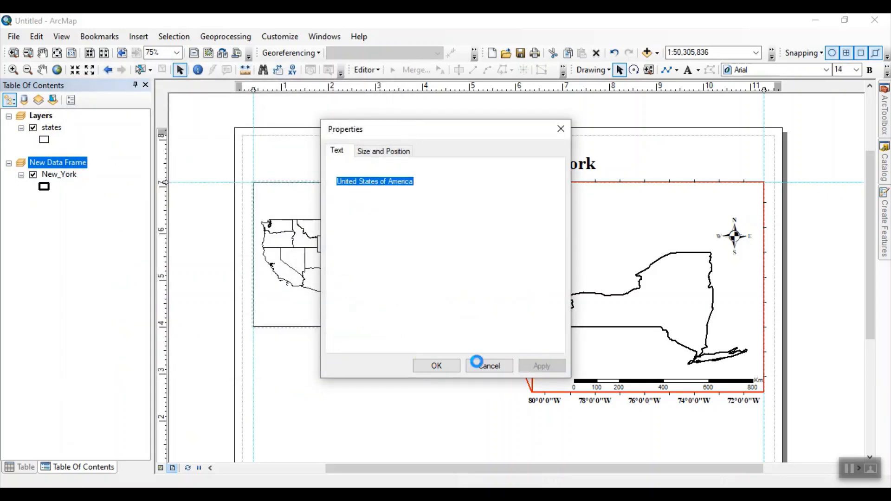
{"action": "left_click", "coordinate": [429, 367]}
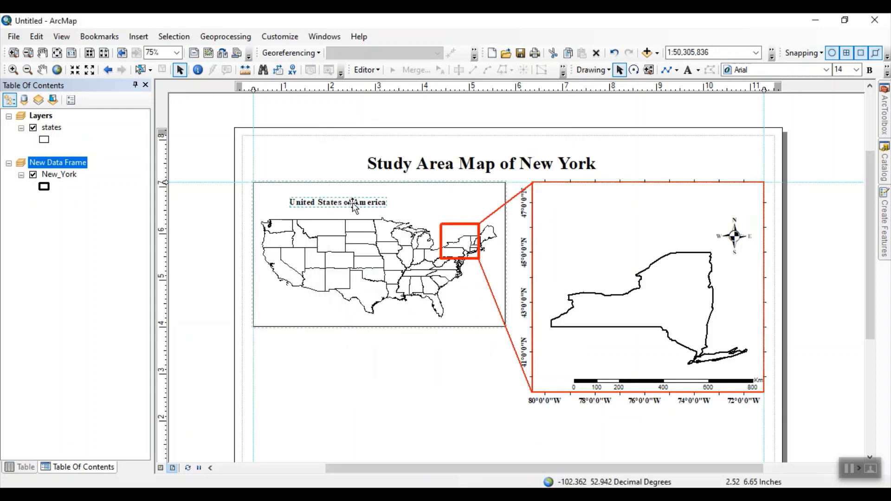
{"action": "left_click_drag", "start_coordinate": [352, 202], "coordinate": [374, 201]}
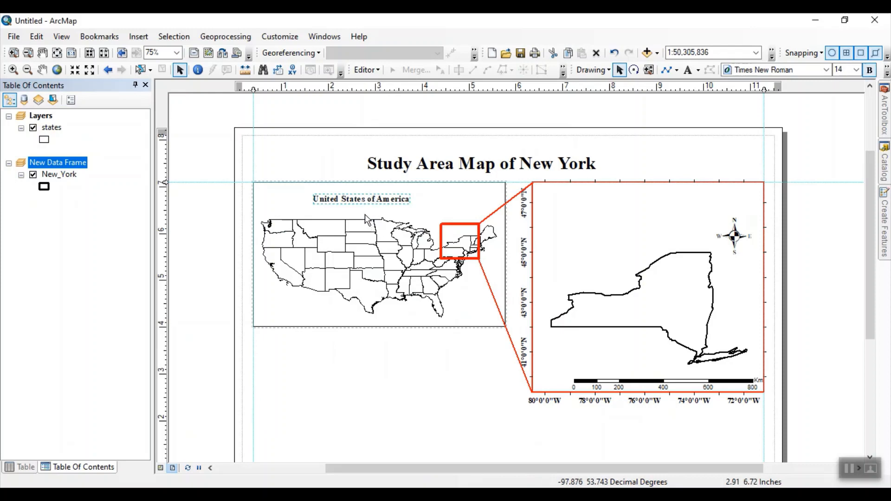
{"action": "key", "text": "ctrl+z"}
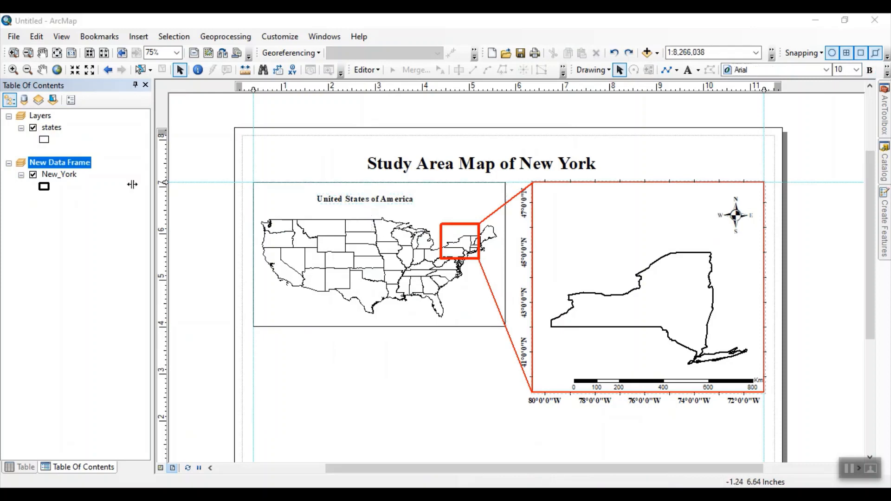
Step: Adjust the New Data Frame's map extent to a scale of 1:8,167,356 and position the New York boundary inside the red frame
{"action": "left_click", "coordinate": [12, 72]}
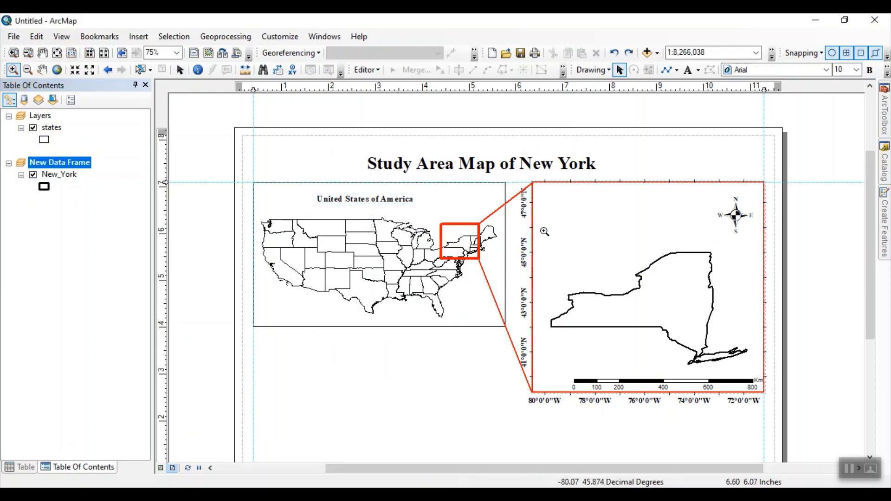
{"action": "left_click_drag", "start_coordinate": [542, 213], "coordinate": [752, 366]}
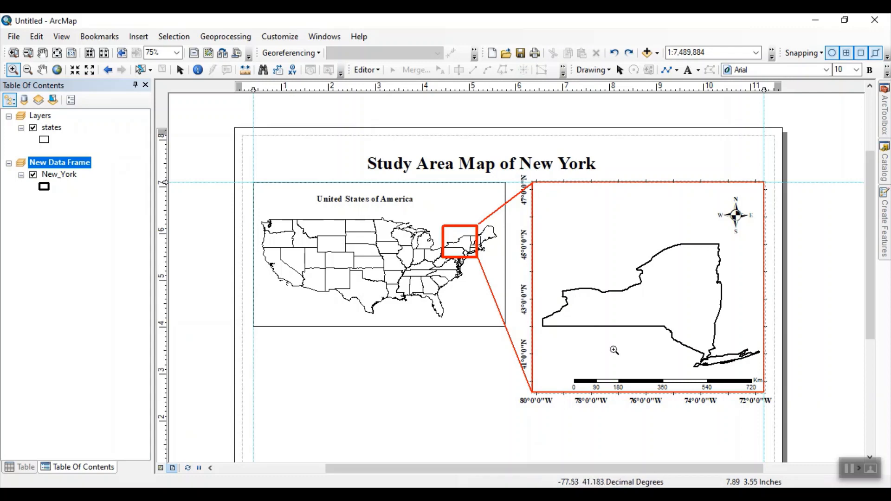
{"action": "left_click_drag", "start_coordinate": [539, 202], "coordinate": [748, 368]}
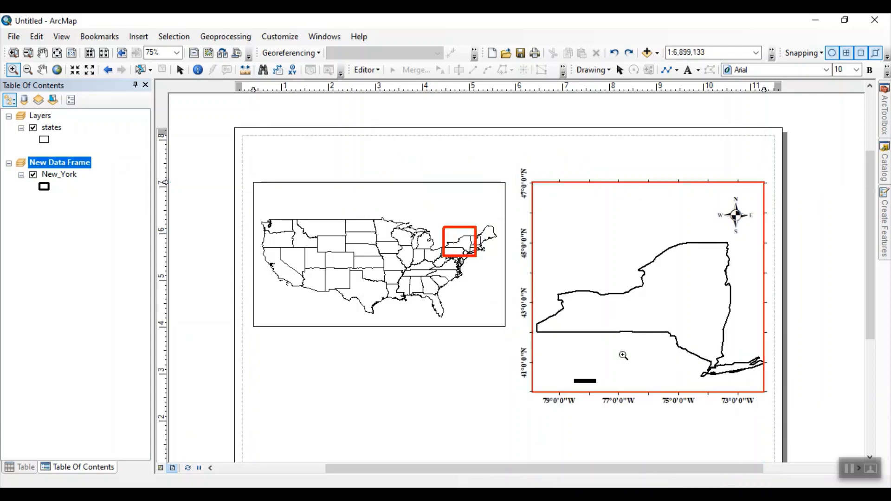
{"action": "left_click", "coordinate": [42, 69]}
{"action": "left_click_drag", "start_coordinate": [648, 295], "coordinate": [644, 294]}
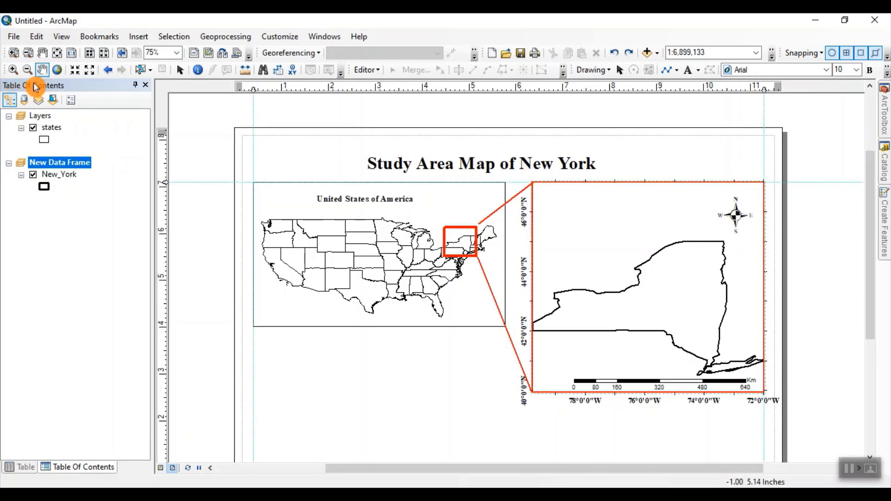
{"action": "left_click", "coordinate": [27, 70]}
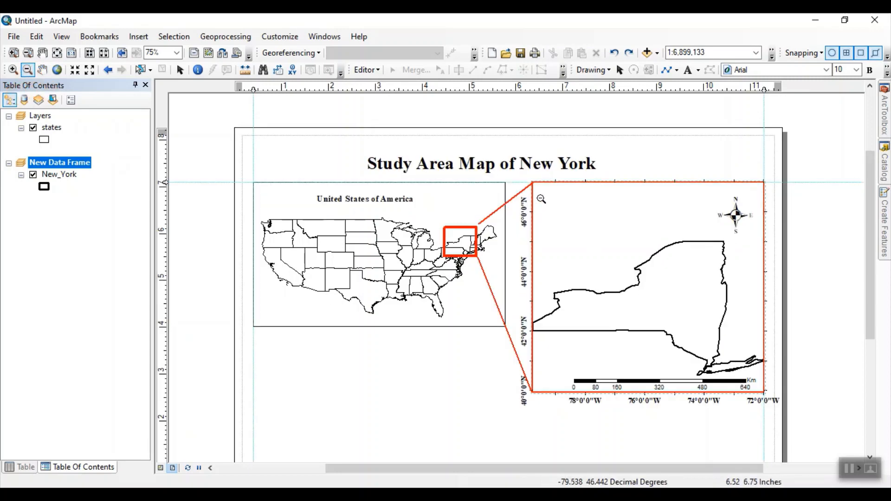
{"action": "left_click", "coordinate": [758, 372]}
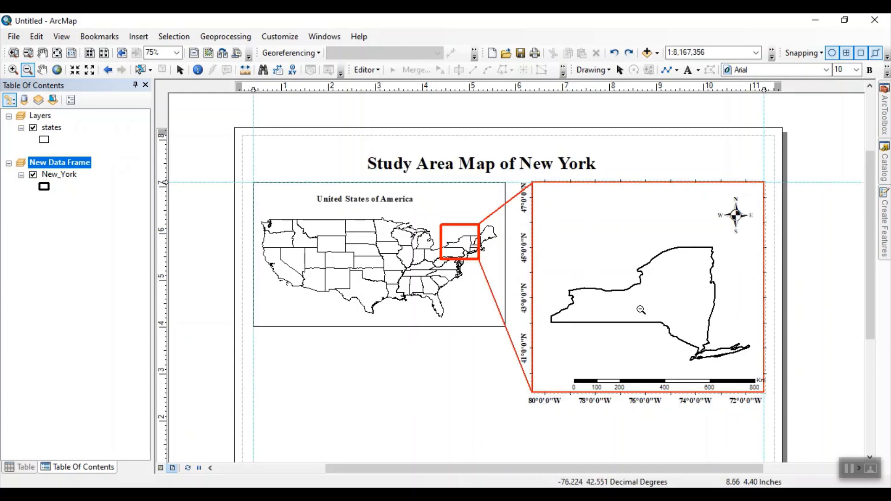
{"action": "left_click", "coordinate": [43, 70]}
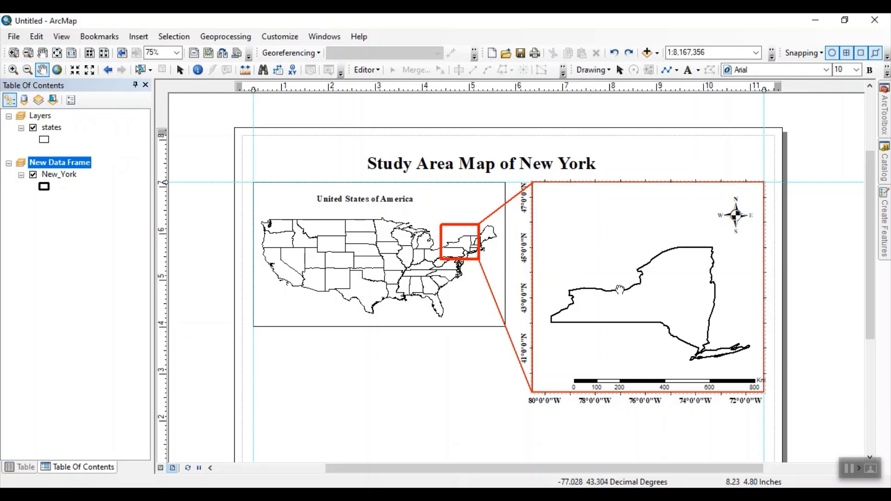
{"action": "left_click_drag", "start_coordinate": [621, 289], "coordinate": [616, 289]}
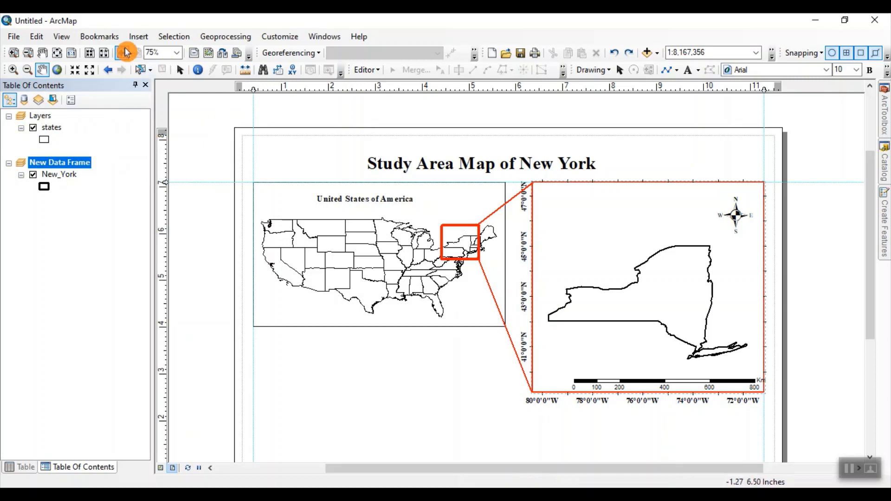
Step: Insert another title element, move it above the New York boundary inside the red frame, and replace its text with "New York State"
{"action": "left_click", "coordinate": [139, 36]}
{"action": "left_click", "coordinate": [153, 69]}
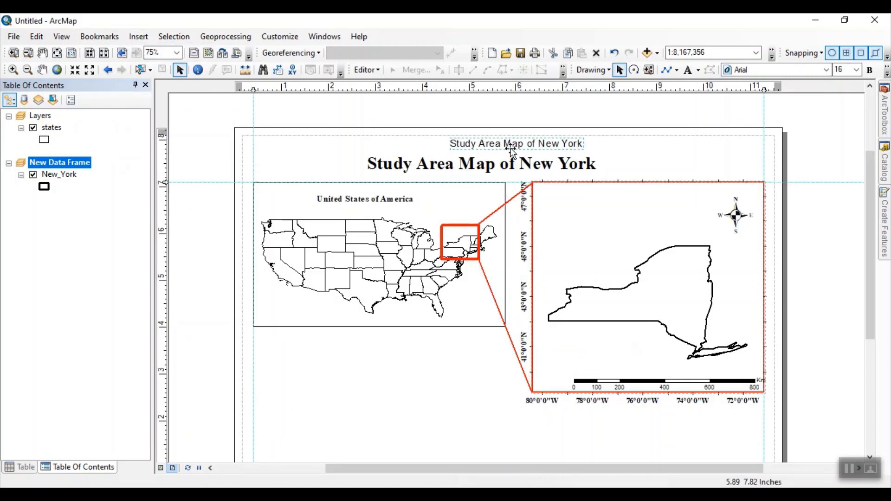
{"action": "left_click_drag", "start_coordinate": [511, 145], "coordinate": [614, 214]}
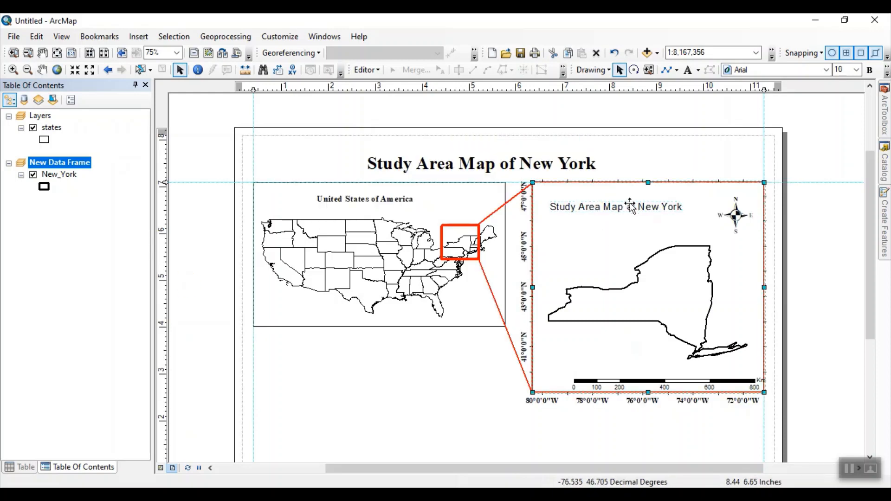
{"action": "double_click", "coordinate": [627, 209]}
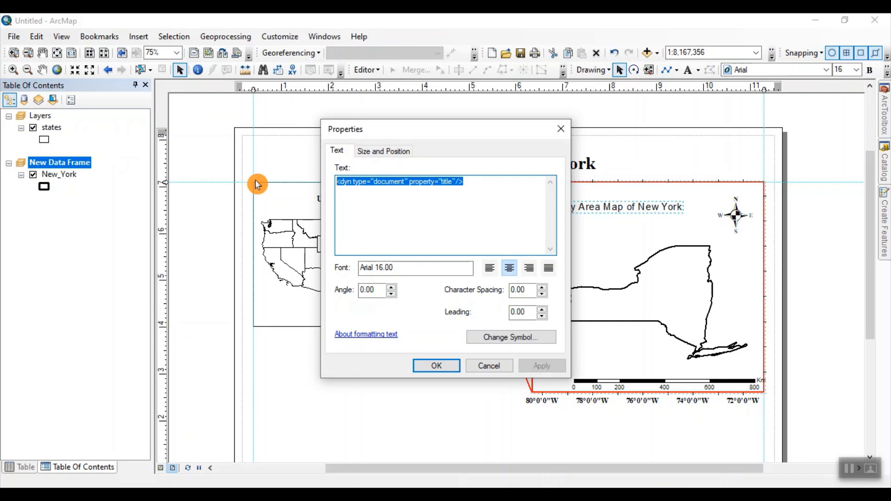
{"action": "type", "text": "Bew"}
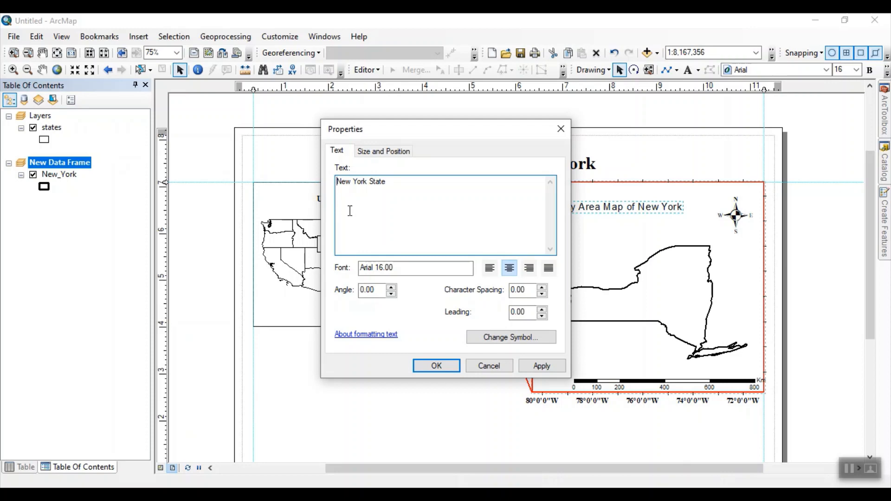
Step: Extend the New York frame label's text to "Adminstrative boundry of New York State" and apply it
{"action": "type", "text": "Adminst"}
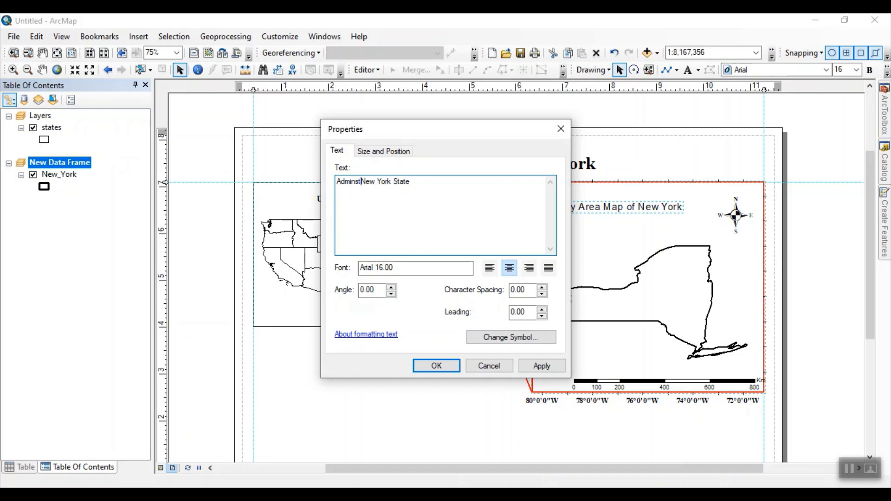
{"action": "type", "text": "rative broun"}
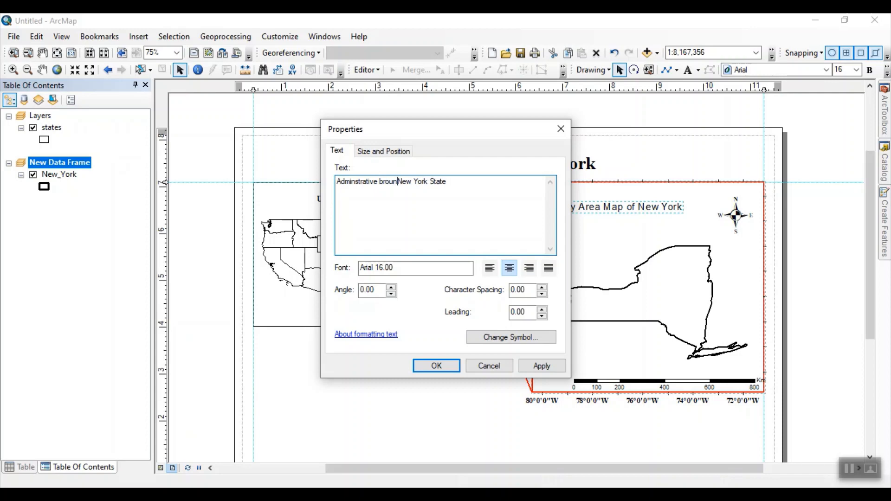
{"action": "key", "text": "BackSpace"}
{"action": "key", "text": "BackSpace"}
{"action": "key", "text": "BackSpace"}
{"action": "key", "text": "BackSpace"}
{"action": "type", "text": "oundry of"}
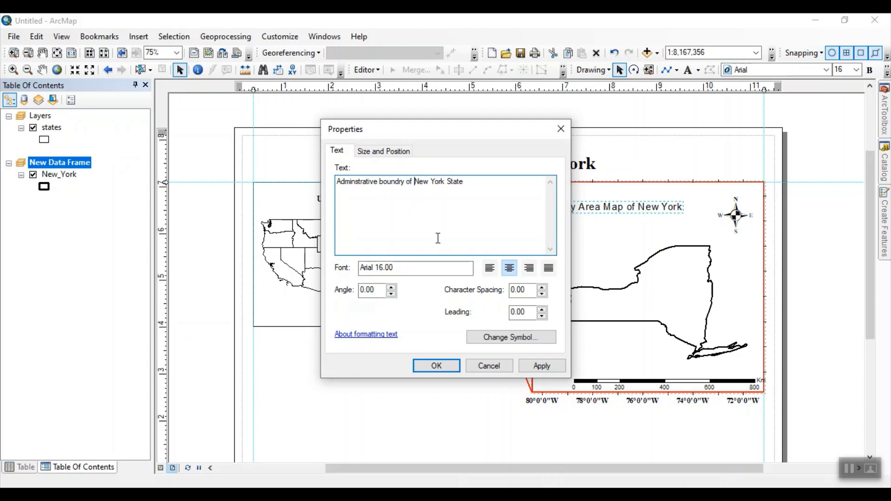
{"action": "left_click", "coordinate": [536, 367]}
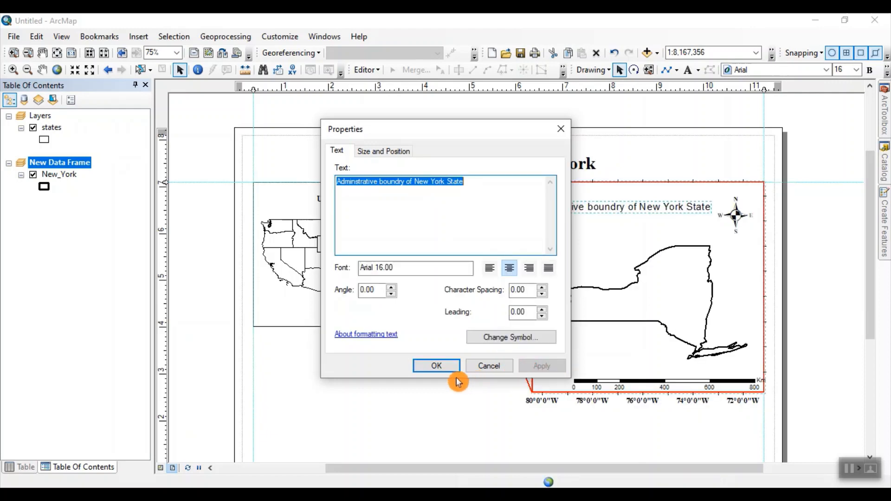
Step: Format the "Adminstrative boundry of New York State" label as Times New Roman, size 16, bold
{"action": "left_click", "coordinate": [506, 344]}
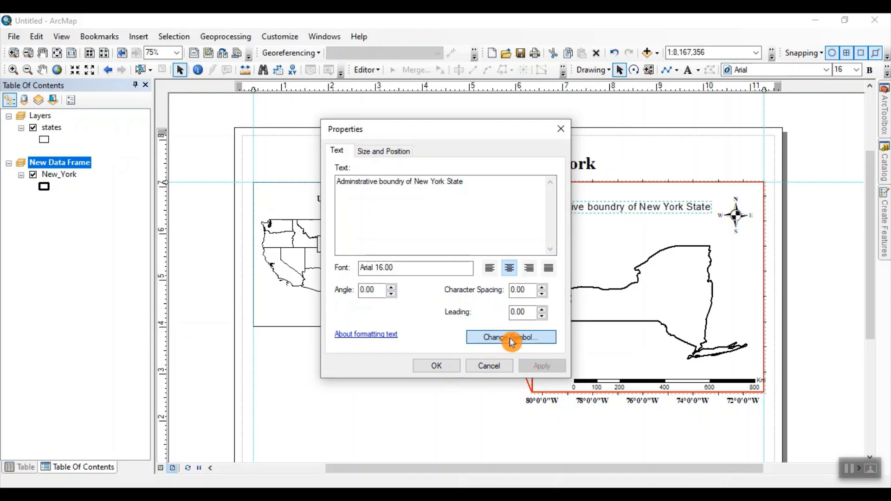
{"action": "left_click", "coordinate": [511, 338]}
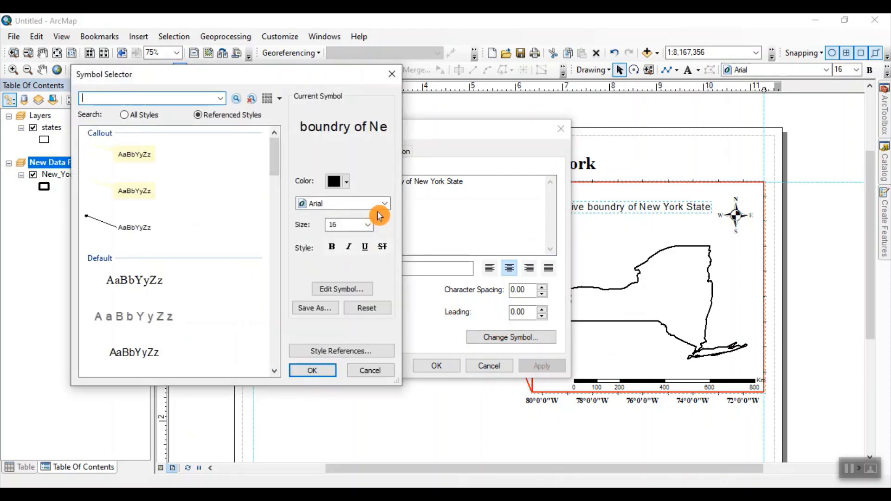
{"action": "left_click", "coordinate": [385, 203]}
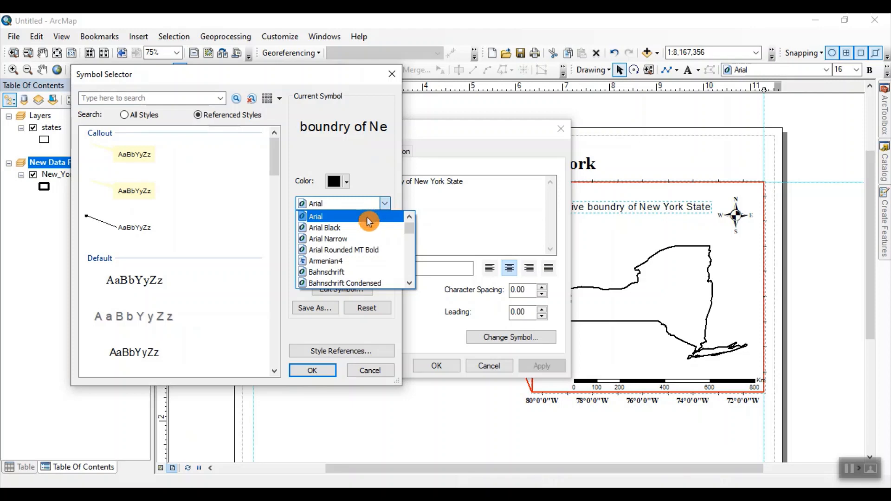
{"action": "scroll", "coordinate": [368, 222], "scroll_direction": "down", "scroll_amount": 15}
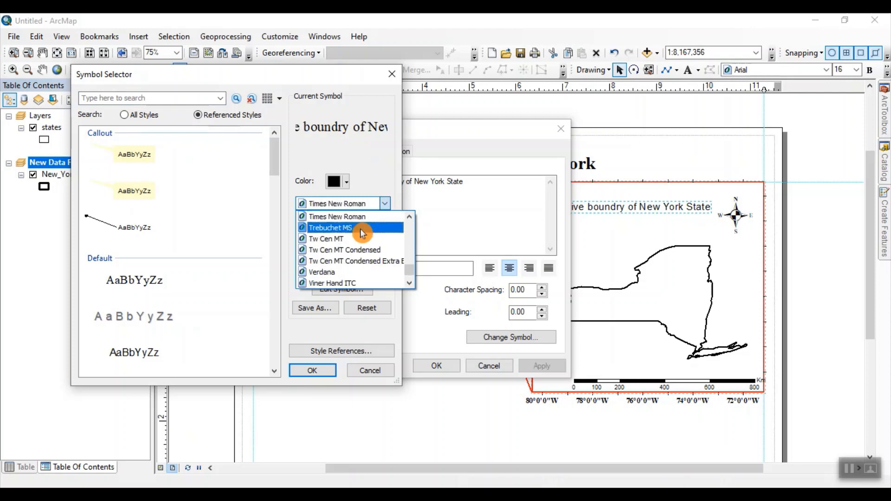
{"action": "key", "text": "Escape"}
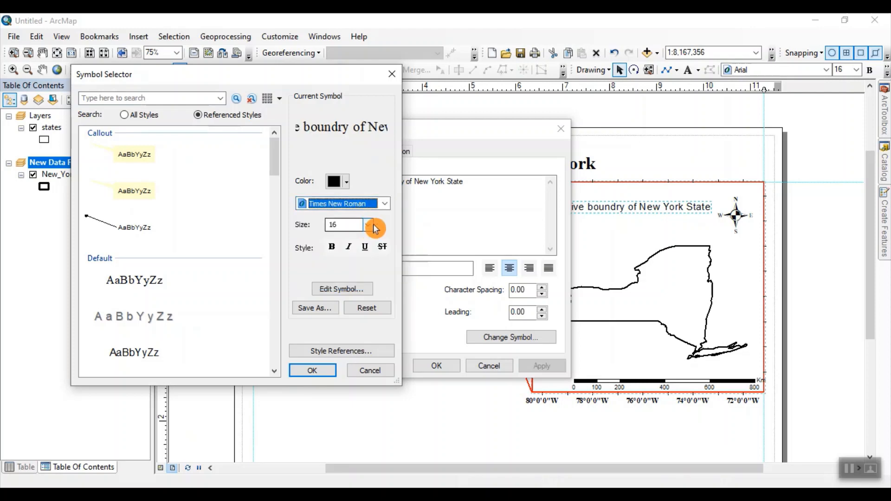
{"action": "left_click", "coordinate": [369, 225]}
{"action": "left_click", "coordinate": [369, 227]}
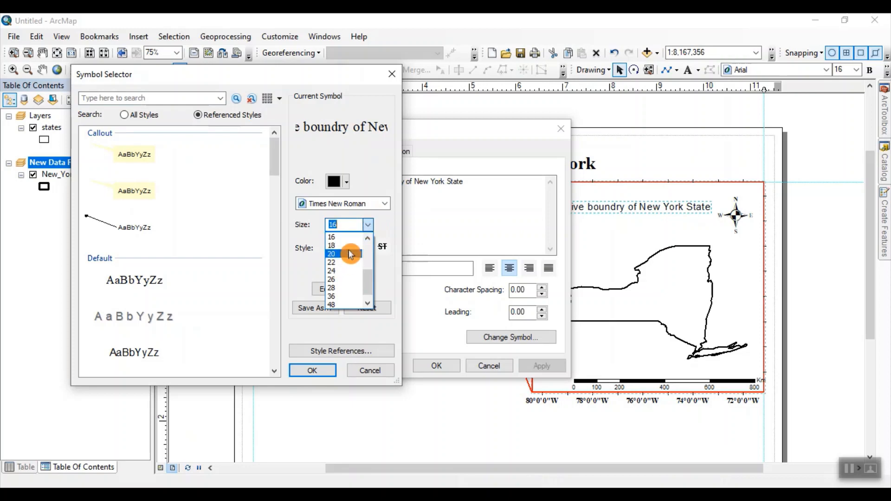
{"action": "left_click", "coordinate": [352, 238]}
{"action": "left_click", "coordinate": [338, 247]}
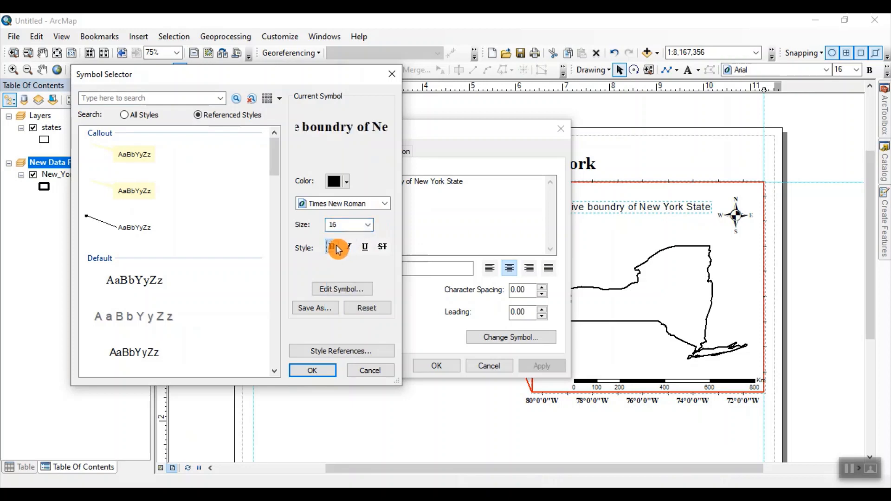
{"action": "left_click", "coordinate": [312, 370]}
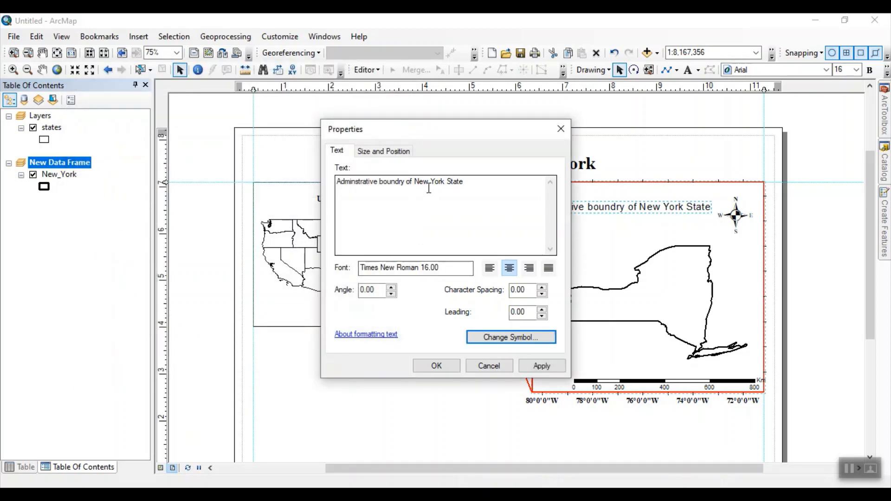
Step: Change the New York frame label's text to "Adminstrative Boundry of NewYork State" and apply it
{"action": "left_click_drag", "start_coordinate": [431, 182], "coordinate": [436, 182]}
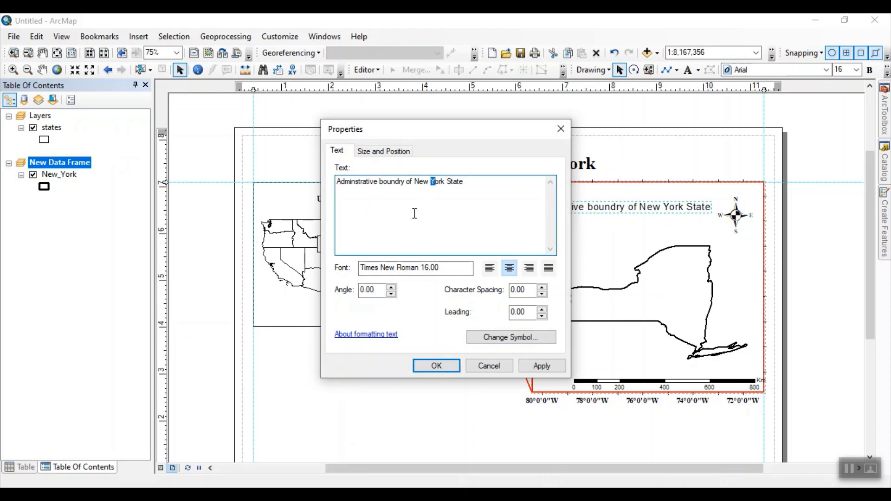
{"action": "key", "text": "BackSpace"}
{"action": "key", "text": "BackSpace"}
{"action": "type", "text": "B"}
{"action": "left_click", "coordinate": [539, 366]}
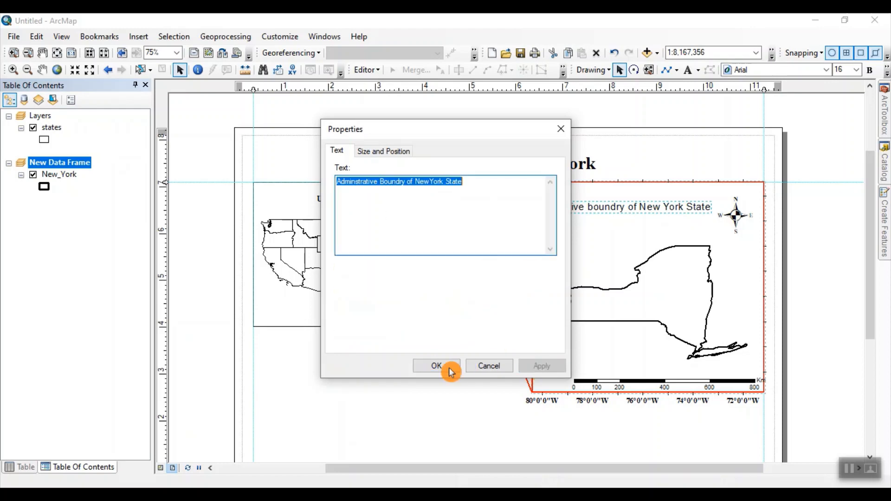
{"action": "left_click", "coordinate": [439, 366]}
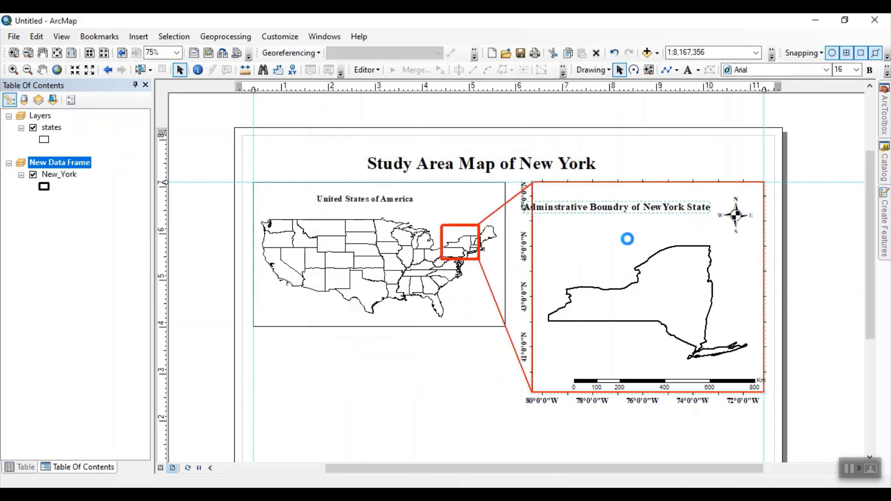
Step: Center the New York frame label near the red frame's upper edge and move the north arrow down beneath it
{"action": "left_click", "coordinate": [620, 209]}
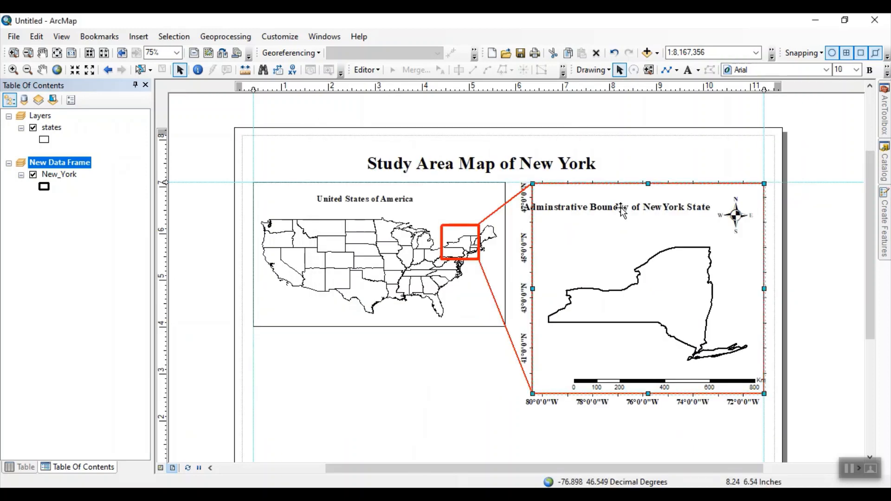
{"action": "left_click", "coordinate": [621, 211]}
{"action": "left_click_drag", "start_coordinate": [621, 212], "coordinate": [644, 203]}
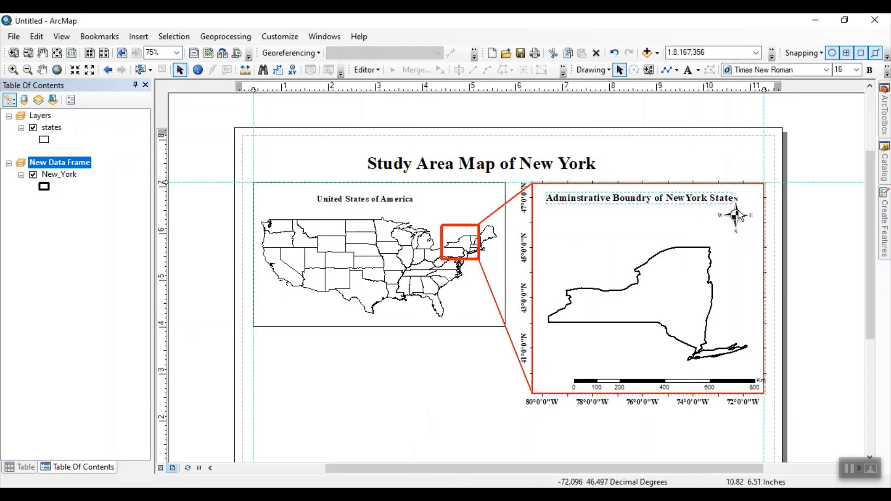
{"action": "left_click_drag", "start_coordinate": [736, 215], "coordinate": [736, 227]}
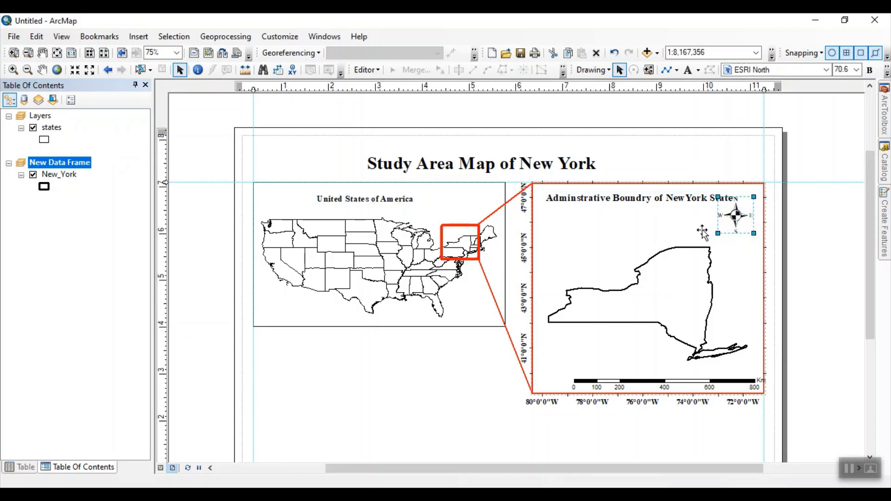
{"action": "left_click", "coordinate": [633, 205]}
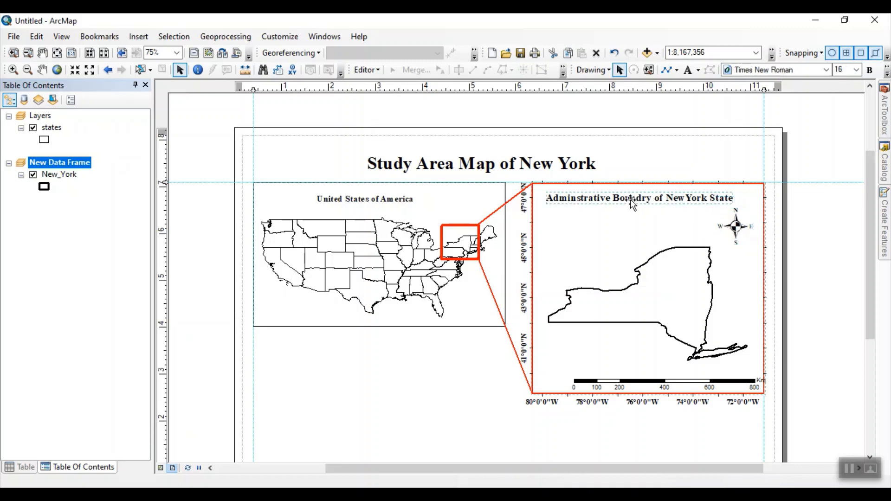
{"action": "left_click_drag", "start_coordinate": [631, 205], "coordinate": [638, 204]}
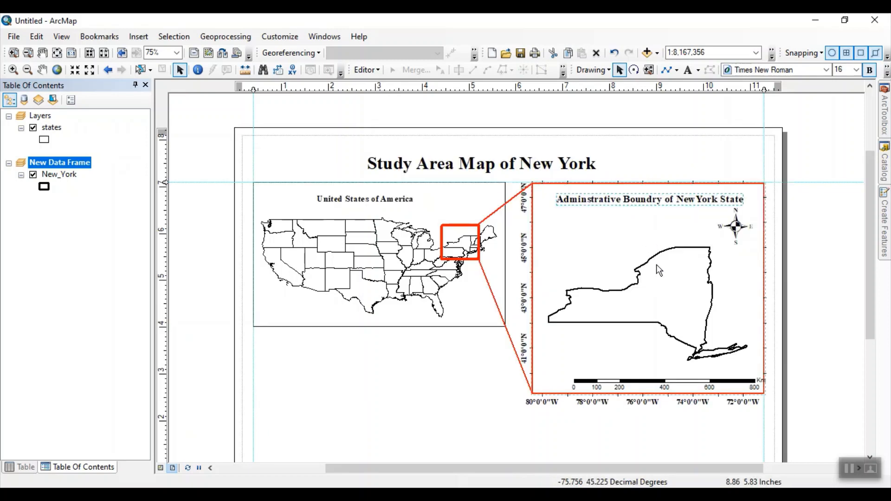
Step: Enlarge the New York boundary to a scale of 1:7,454,150 and reposition it to fit inside the red frame
{"action": "left_click", "coordinate": [660, 279]}
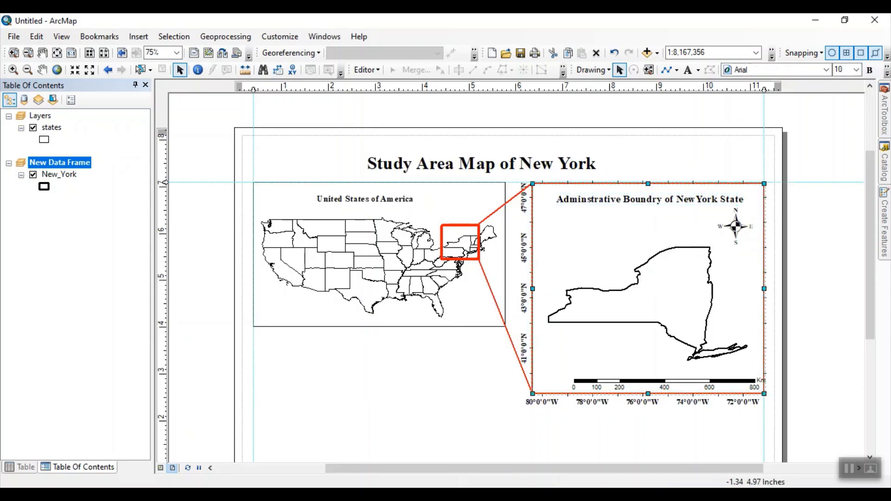
{"action": "left_click", "coordinate": [28, 72]}
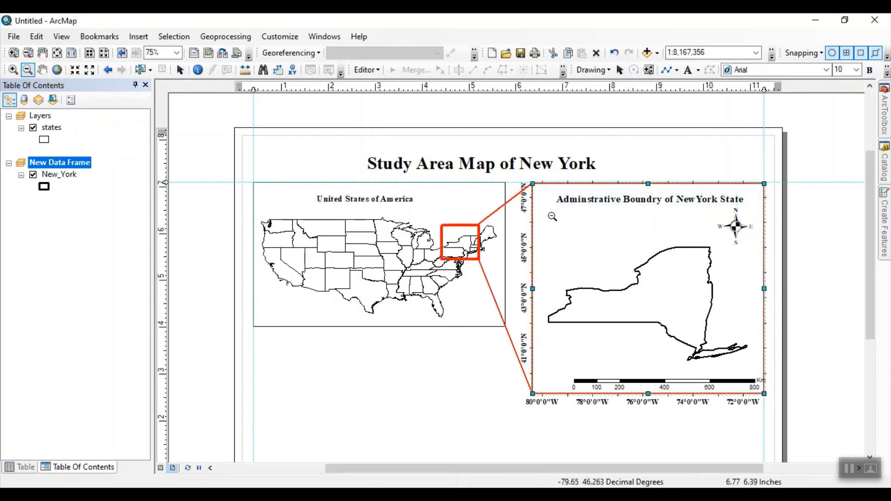
{"action": "left_click", "coordinate": [13, 70]}
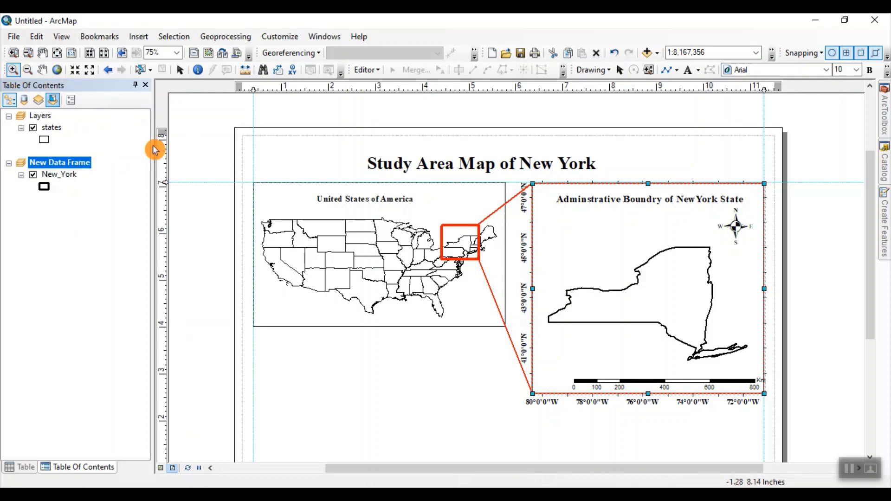
{"action": "left_click_drag", "start_coordinate": [545, 226], "coordinate": [739, 368]}
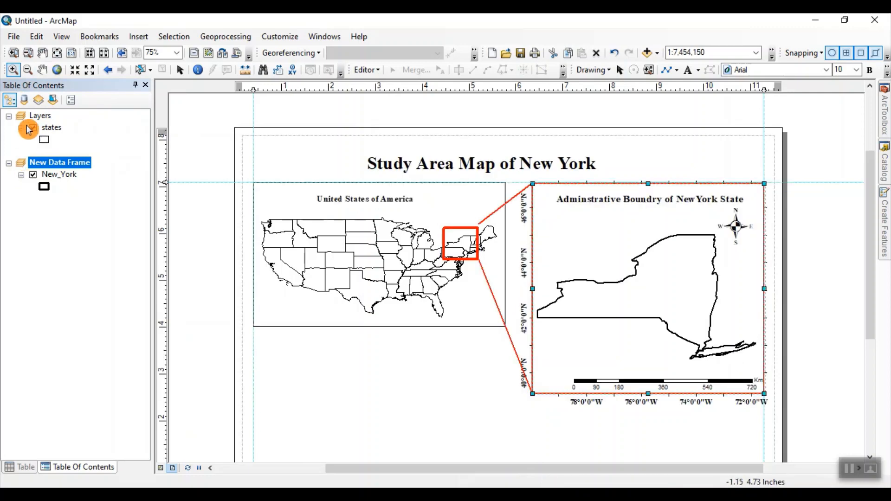
{"action": "left_click", "coordinate": [42, 70]}
{"action": "left_click_drag", "start_coordinate": [605, 302], "coordinate": [609, 300]}
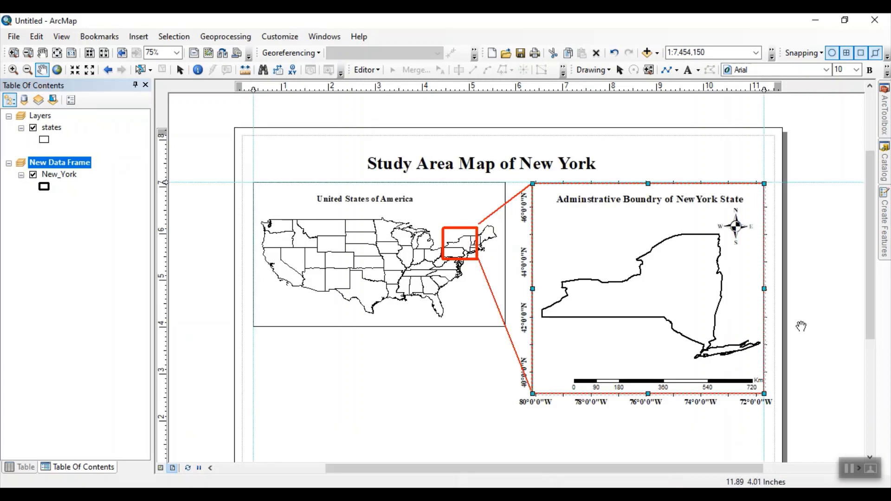
Step: Stretch the upper red connecting line so its end meets the upper-right corner of the red extent rectangle on the US map
{"action": "left_click_drag", "start_coordinate": [826, 324], "coordinate": [821, 312]}
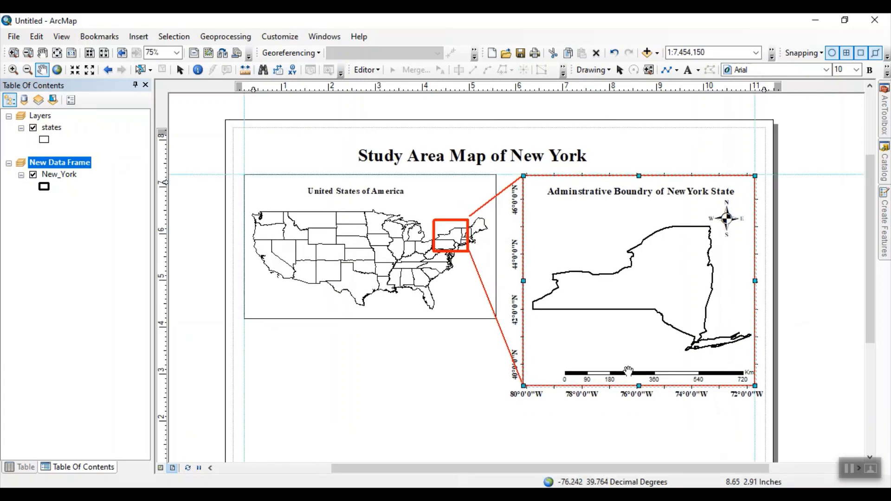
{"action": "scroll", "coordinate": [428, 391], "scroll_direction": "up", "scroll_amount": 1}
{"action": "scroll", "coordinate": [427, 391], "scroll_direction": "up", "scroll_amount": 1}
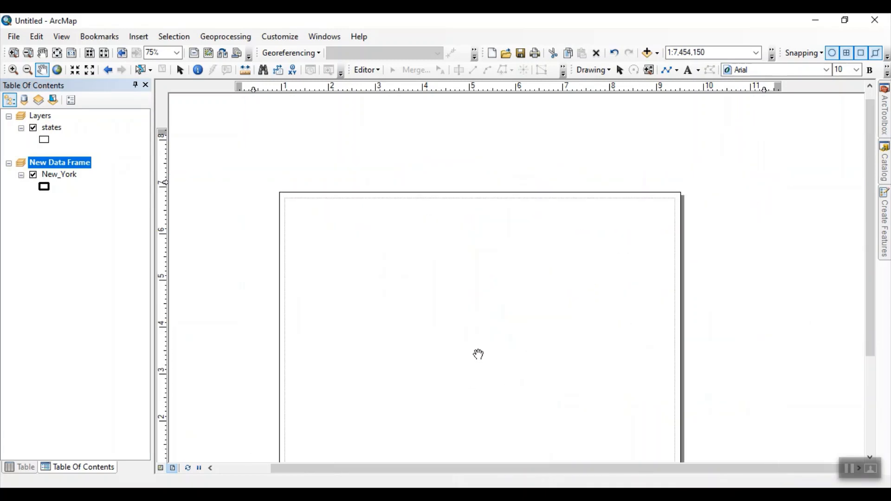
{"action": "scroll", "coordinate": [461, 332], "scroll_direction": "down", "scroll_amount": 2}
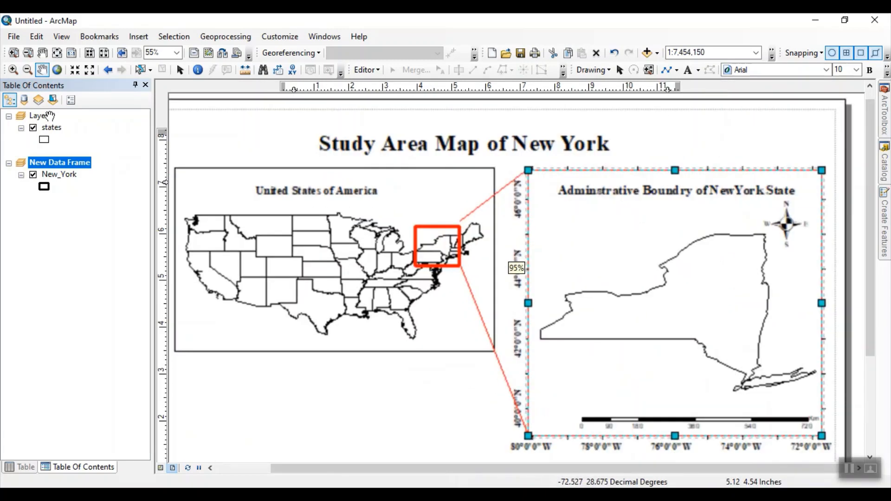
{"action": "scroll", "coordinate": [439, 239], "scroll_direction": "down", "scroll_amount": 3}
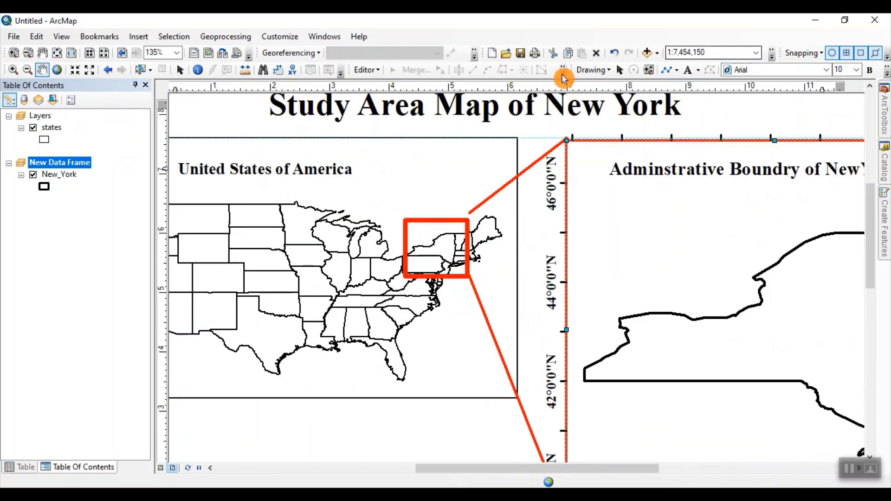
{"action": "left_click", "coordinate": [620, 69]}
{"action": "left_click", "coordinate": [490, 202]}
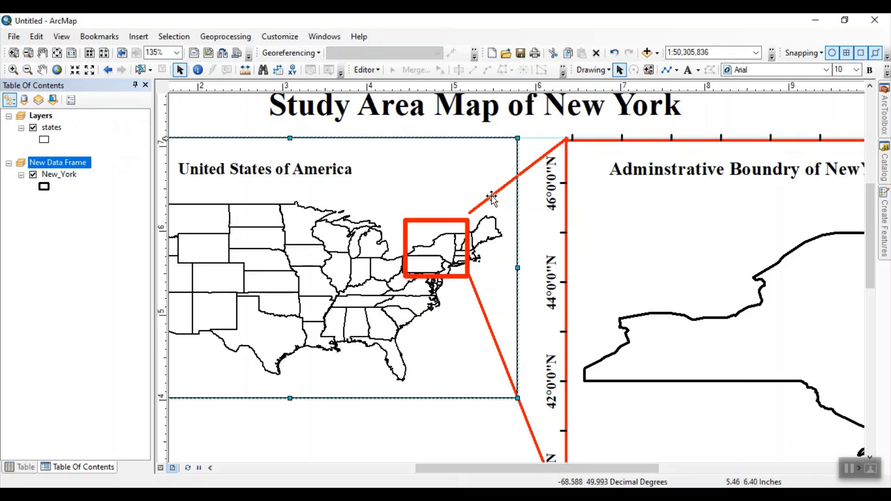
{"action": "left_click", "coordinate": [529, 165]}
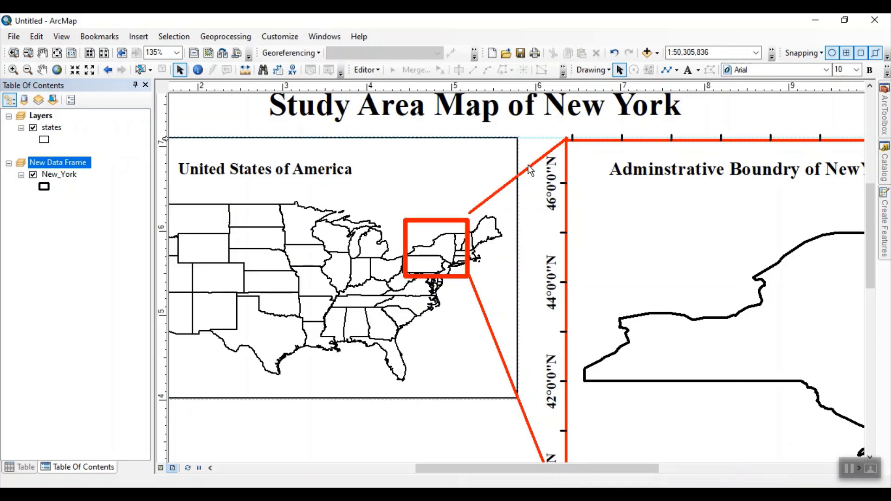
{"action": "left_click", "coordinate": [181, 72]}
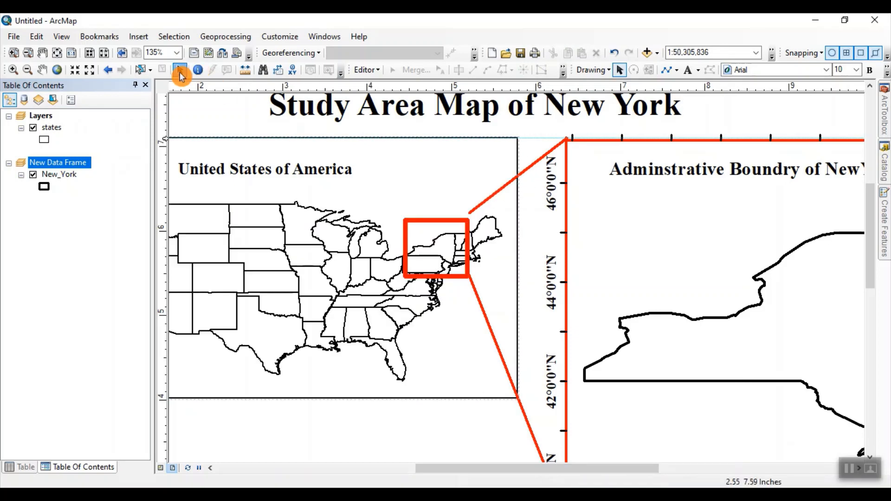
{"action": "left_click", "coordinate": [470, 217]}
{"action": "left_click_drag", "start_coordinate": [469, 213], "coordinate": [467, 220]}
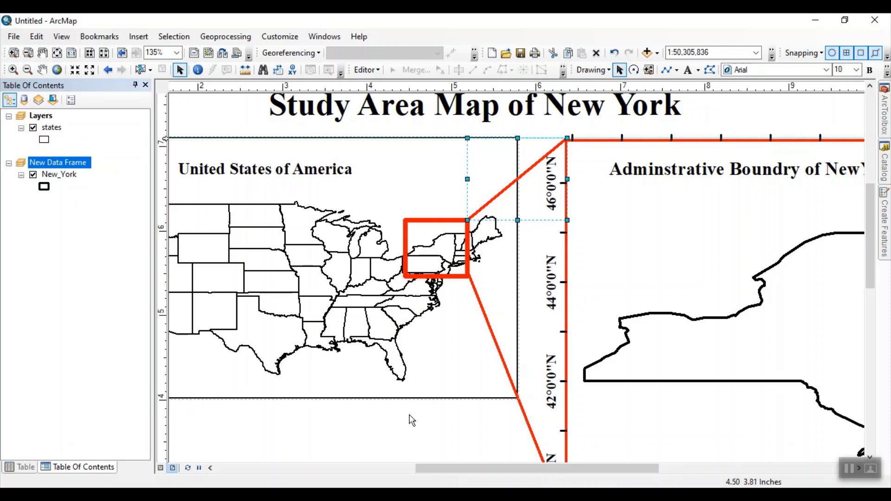
{"action": "scroll", "coordinate": [439, 390], "scroll_direction": "down", "scroll_amount": 4}
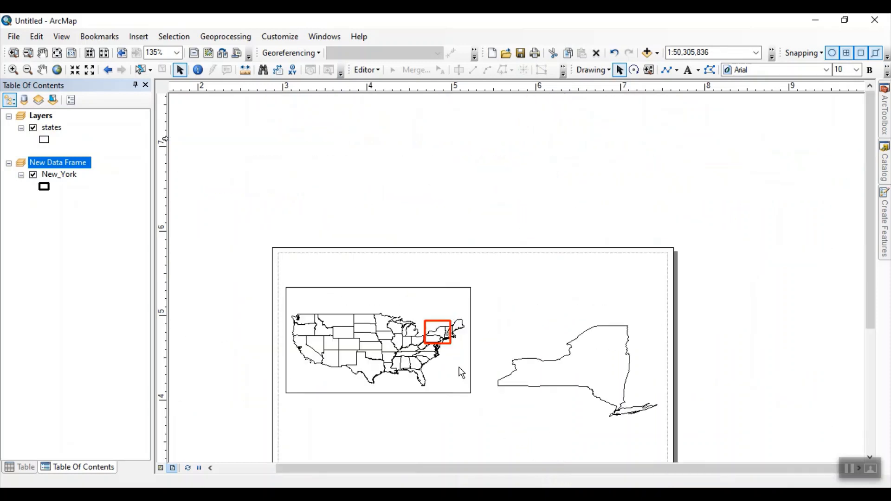
{"action": "left_click_drag", "start_coordinate": [491, 390], "coordinate": [497, 319]}
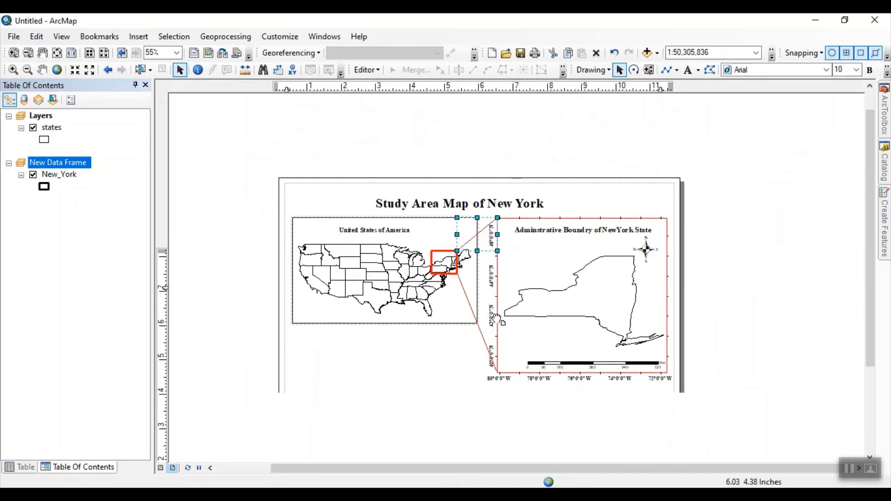
{"action": "left_click", "coordinate": [406, 380]}
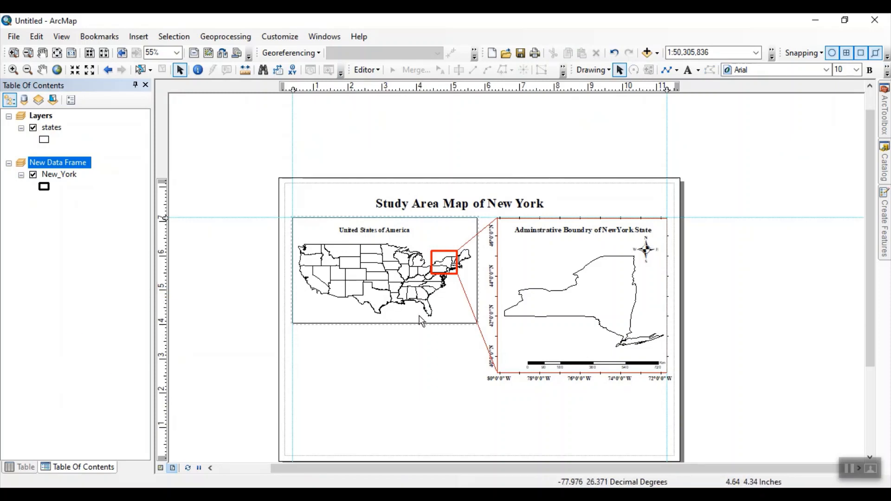
Step: Export the map layout to the Desktop as a PNG image named "Studyarea"
{"action": "left_click", "coordinate": [16, 38]}
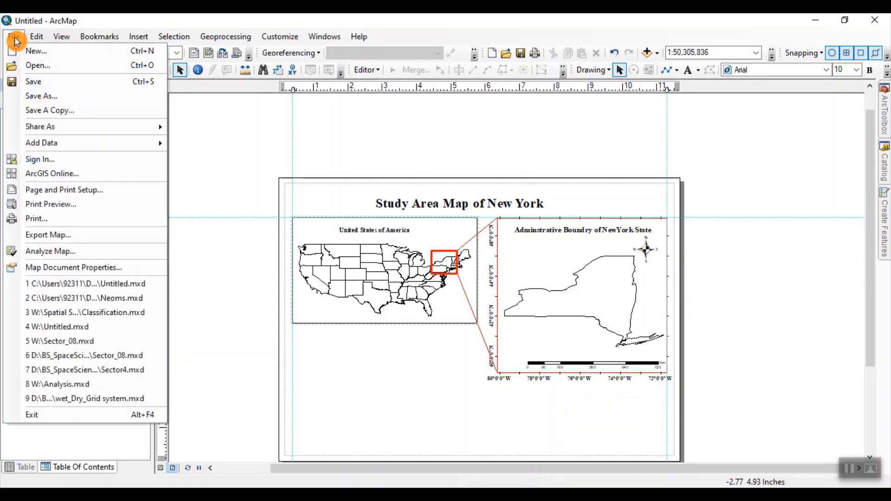
{"action": "left_click", "coordinate": [66, 237]}
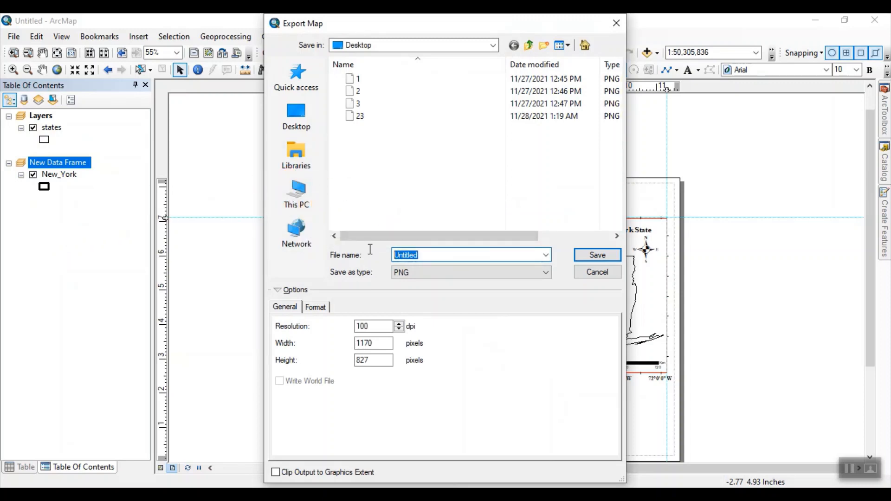
{"action": "type", "text": "S"}
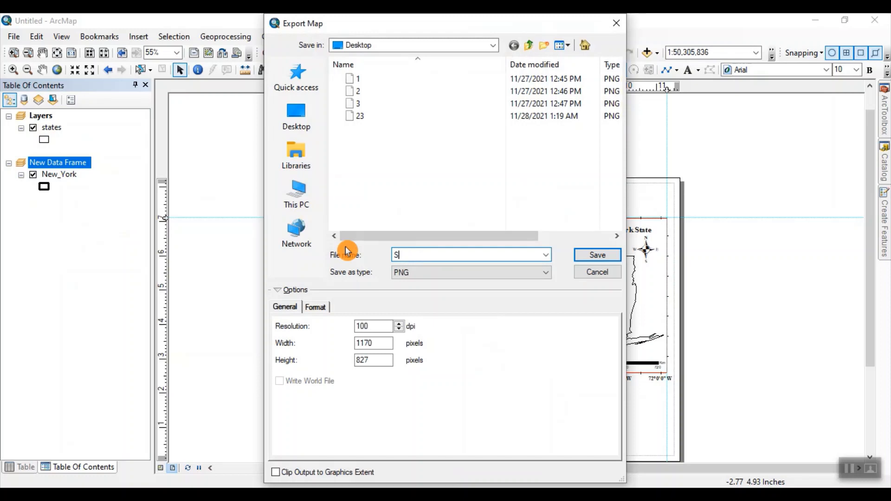
{"action": "type", "text": "tudy"}
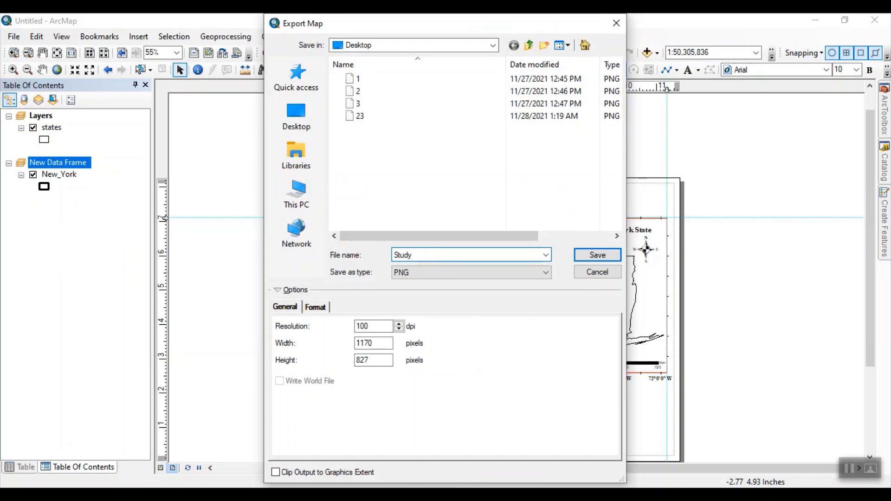
{"action": "type", "text": "area"}
{"action": "left_click", "coordinate": [446, 272]}
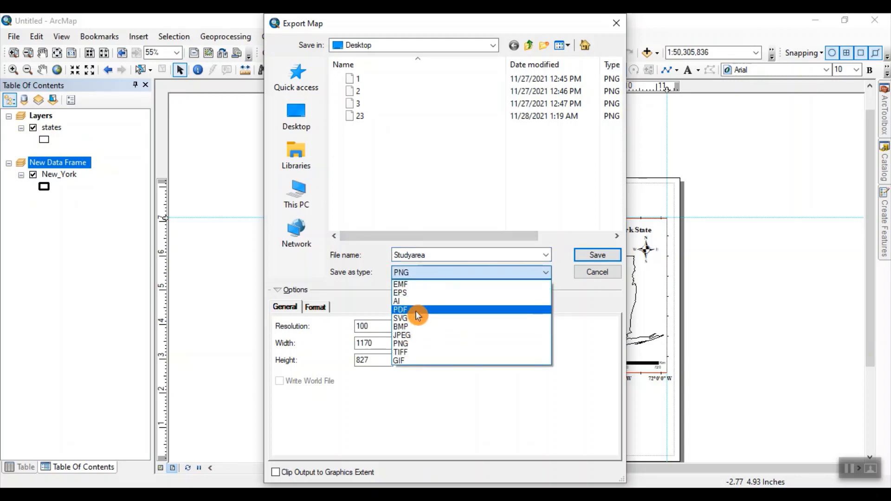
{"action": "left_click", "coordinate": [421, 343]}
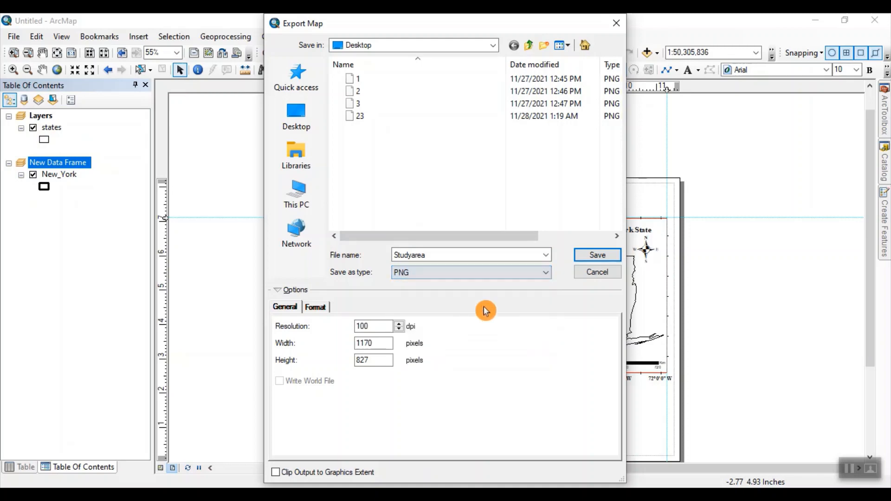
{"action": "left_click", "coordinate": [598, 255]}
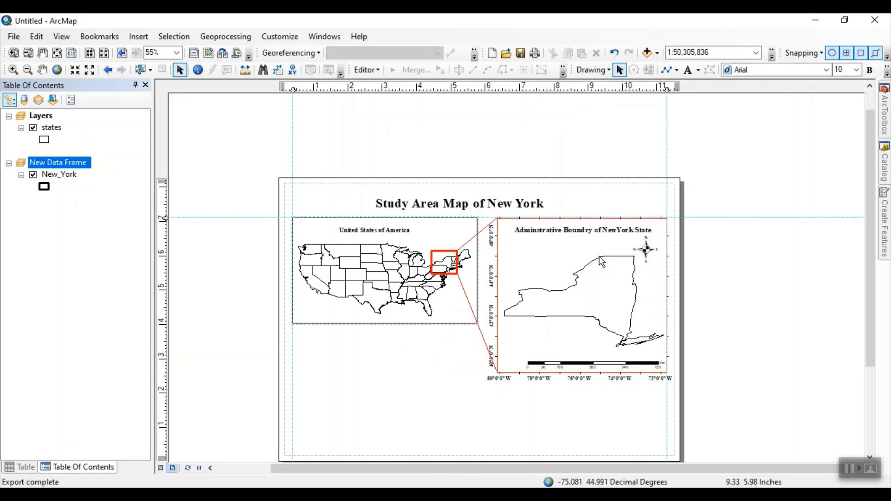
{"action": "left_click", "coordinate": [803, 42]}
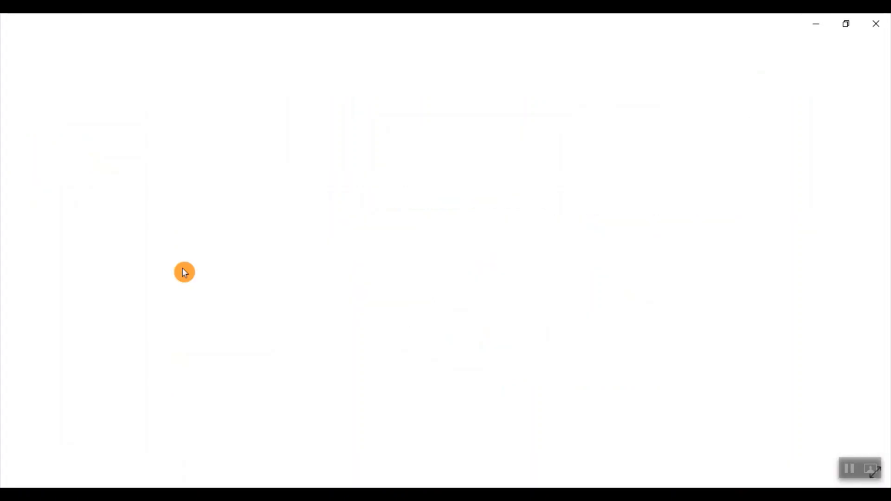